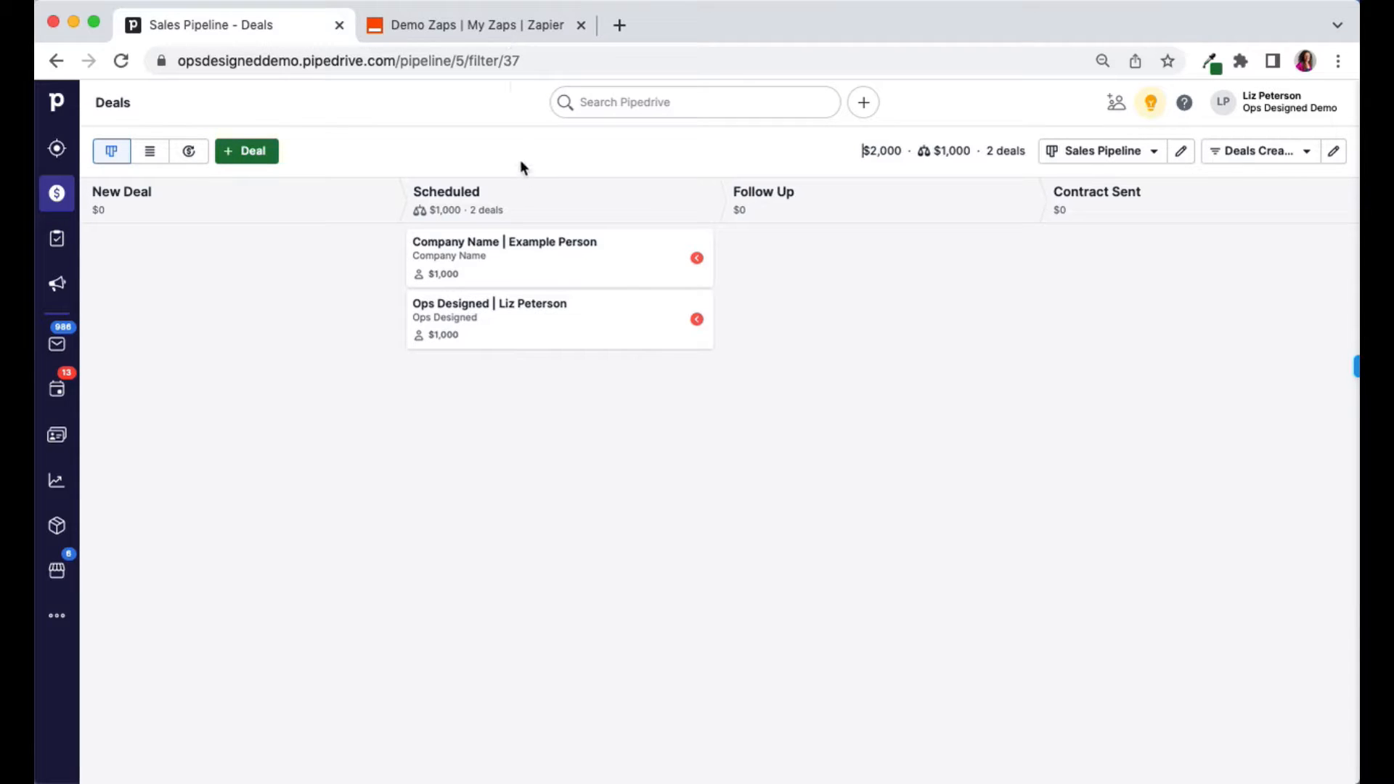
# Switch to Zapier and create a new Zap in the Demo Zaps folder with Pipedrive as the trigger app.
pyautogui.click(505, 25)
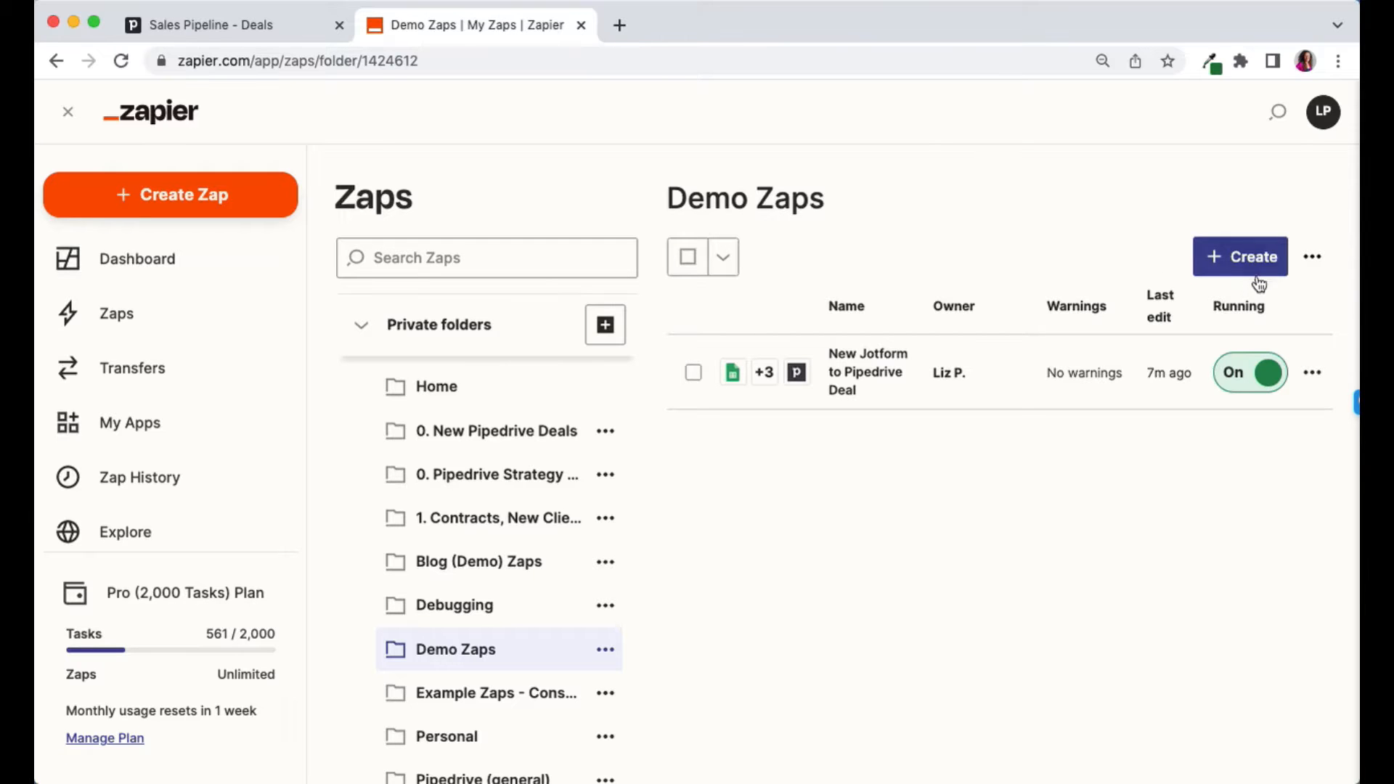
pyautogui.click(1238, 263)
pyautogui.click(1162, 312)
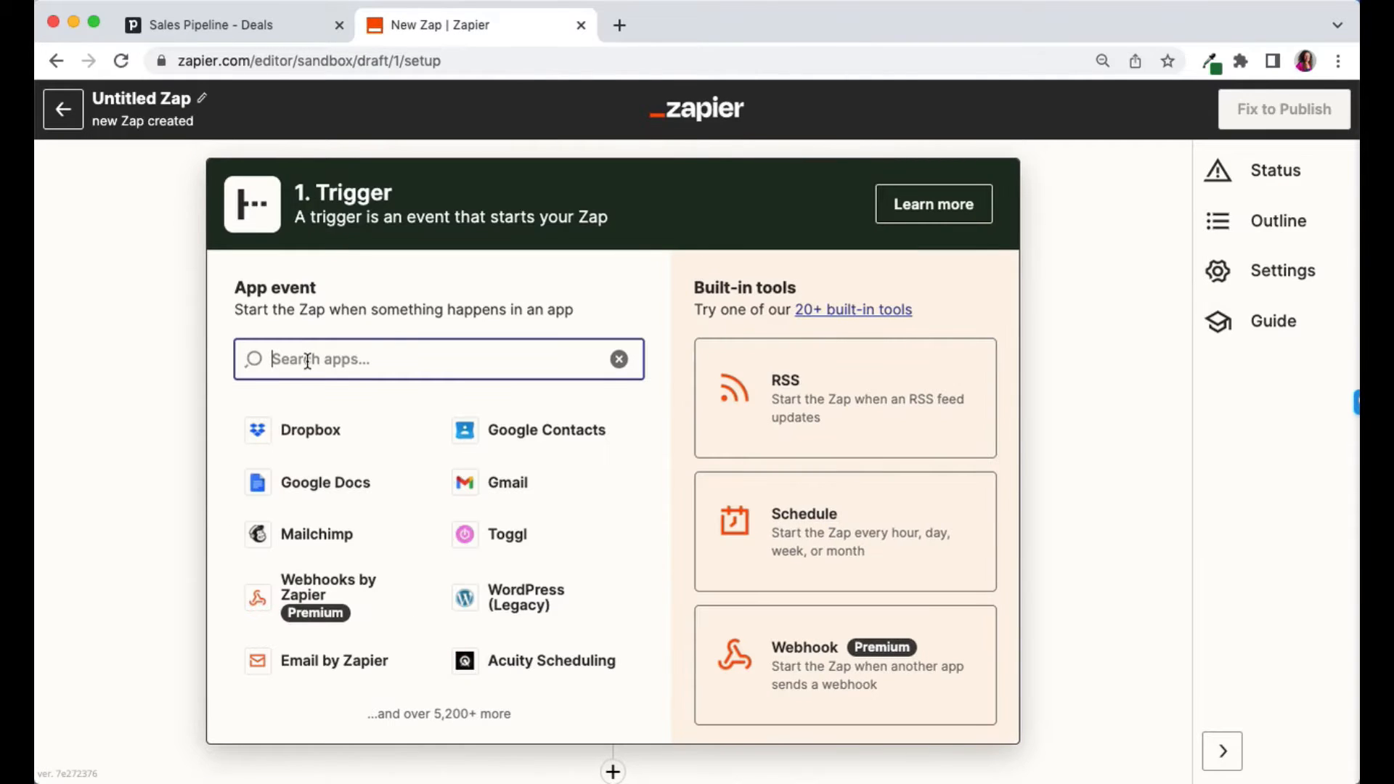
pyautogui.write('pipe')
pyautogui.click(309, 429)
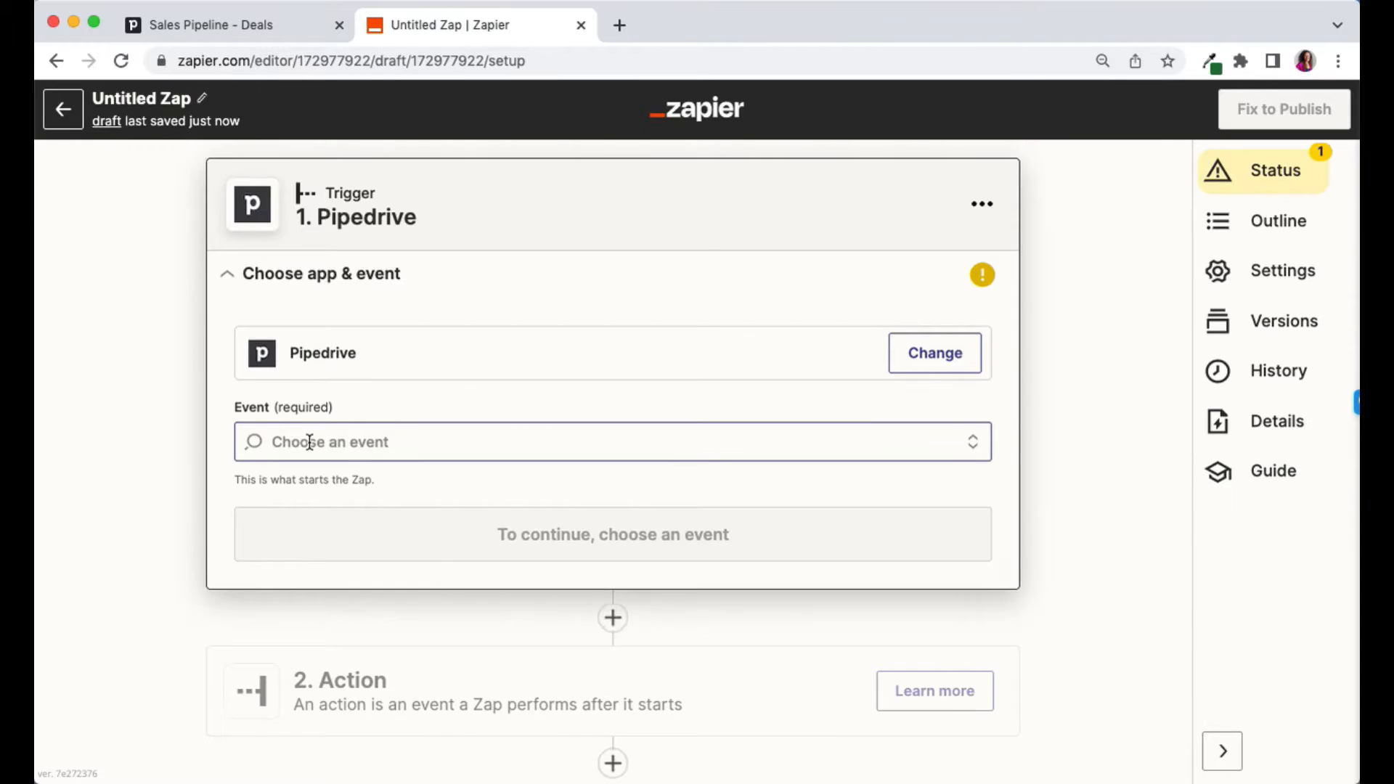
# Set the trigger event to Deal Matching Filter and continue to the account selection.
pyautogui.click(310, 442)
pyautogui.write('deal')
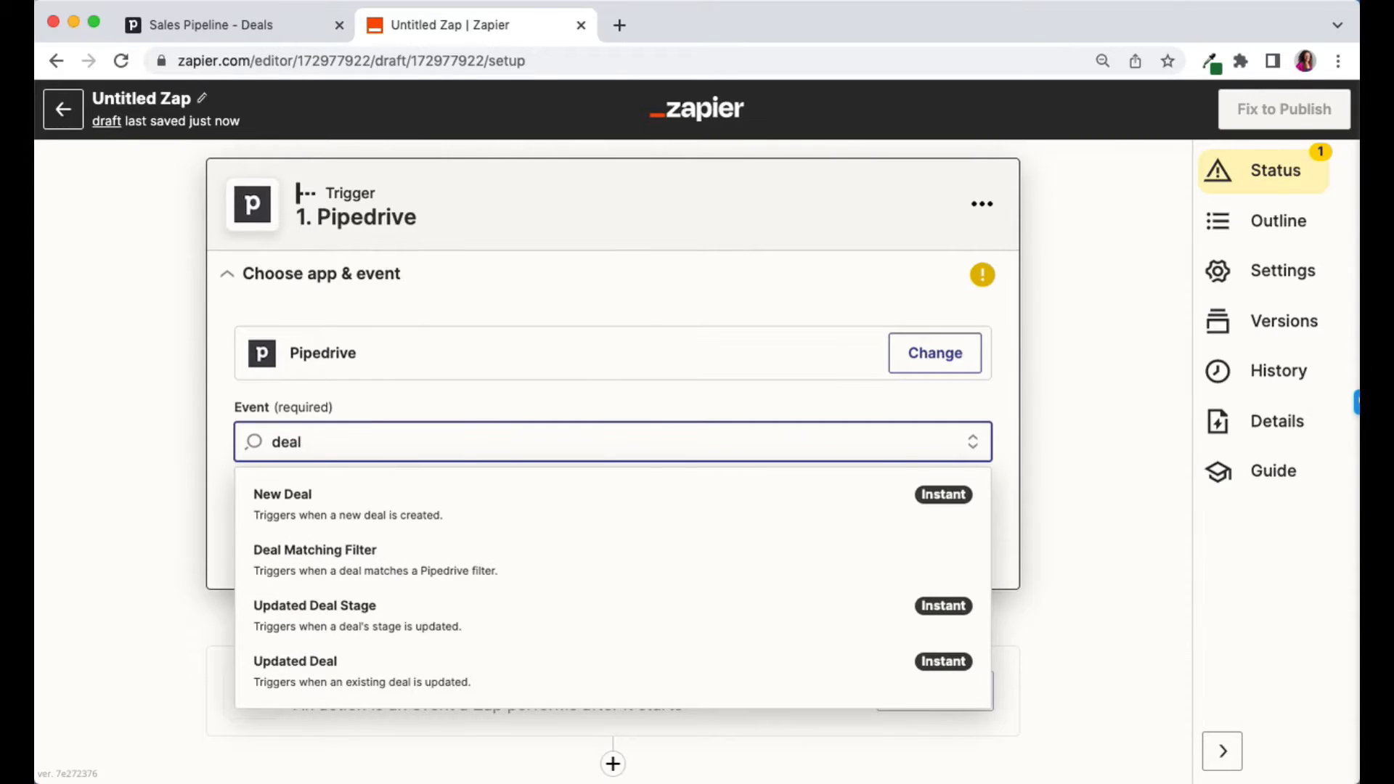
pyautogui.click(335, 581)
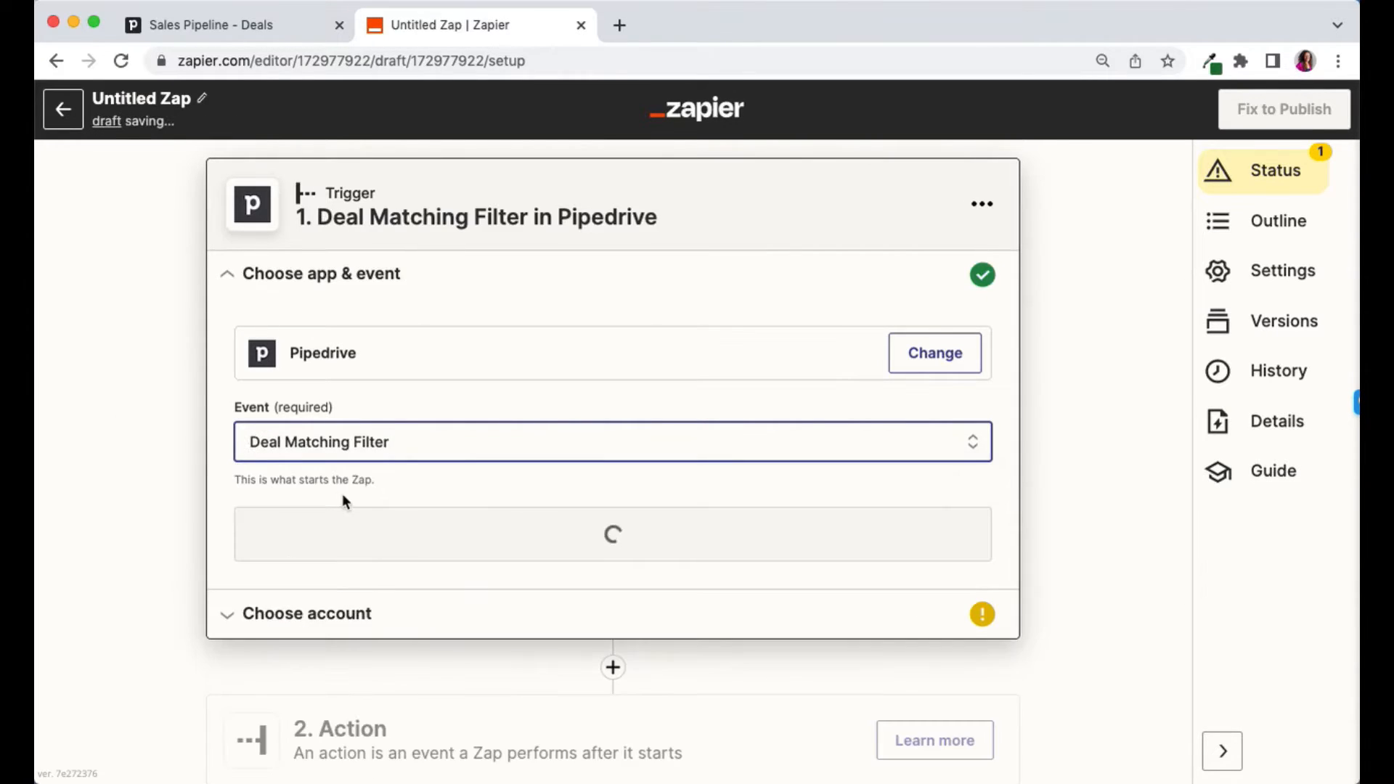
pyautogui.click(385, 522)
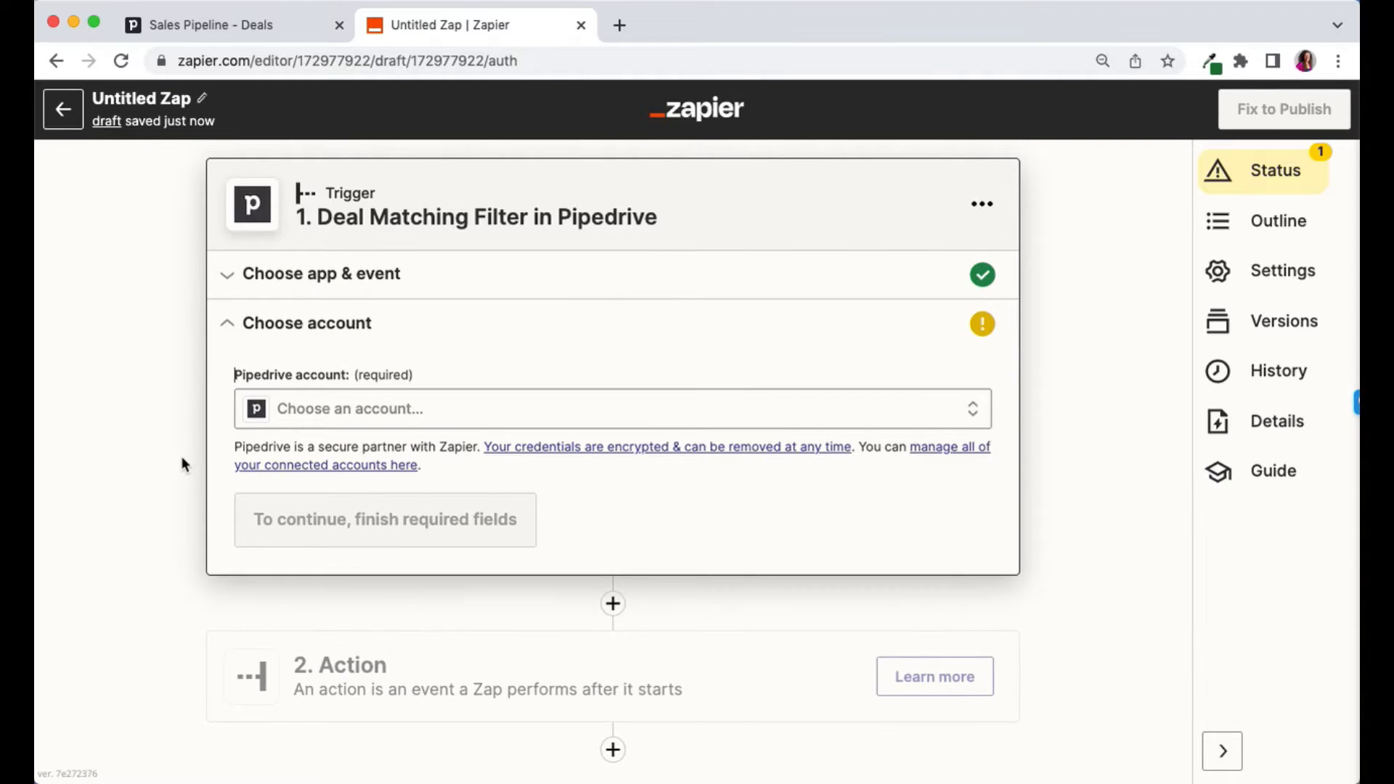
# Switch to Pipedrive and start a new deals filter with the condition that the deal stage is Follow Up in the Sales Pipeline.
pyautogui.click(234, 23)
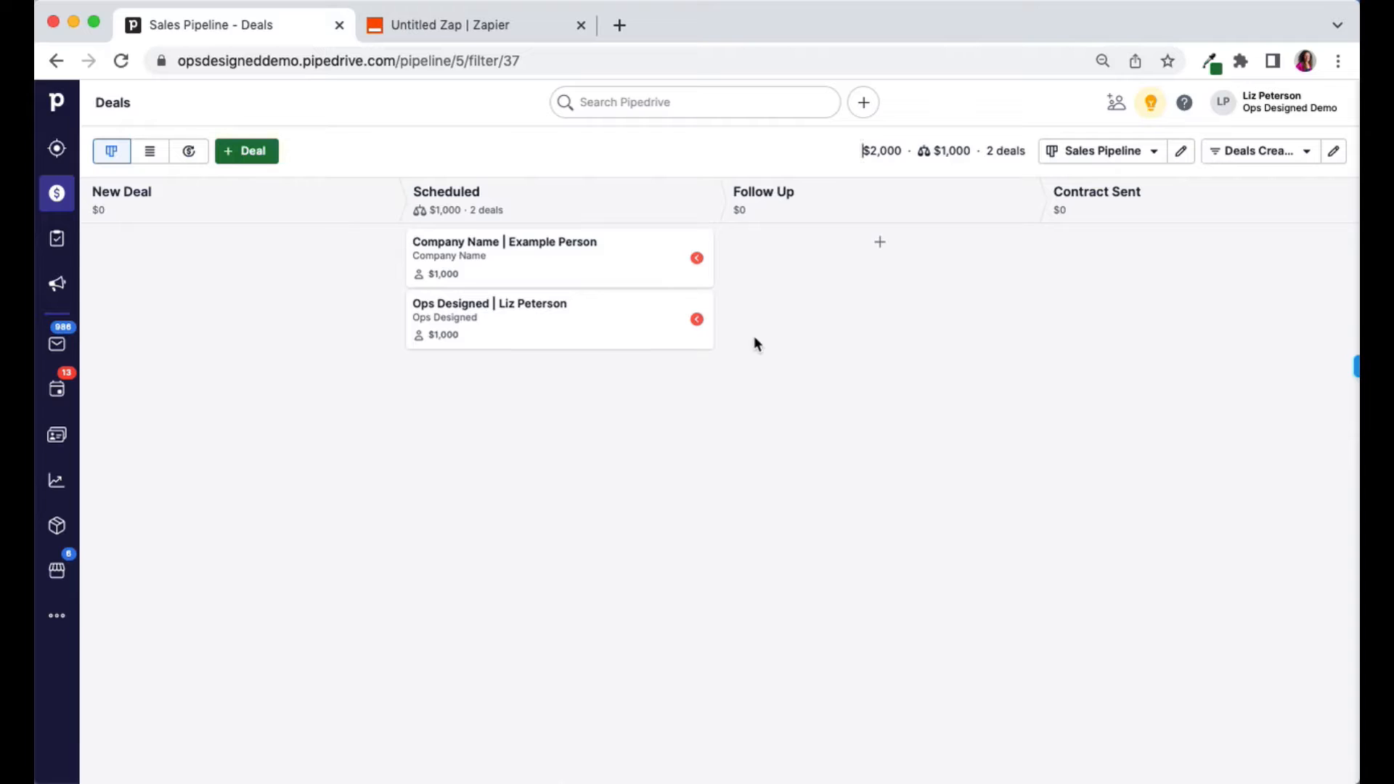
pyautogui.click(1291, 158)
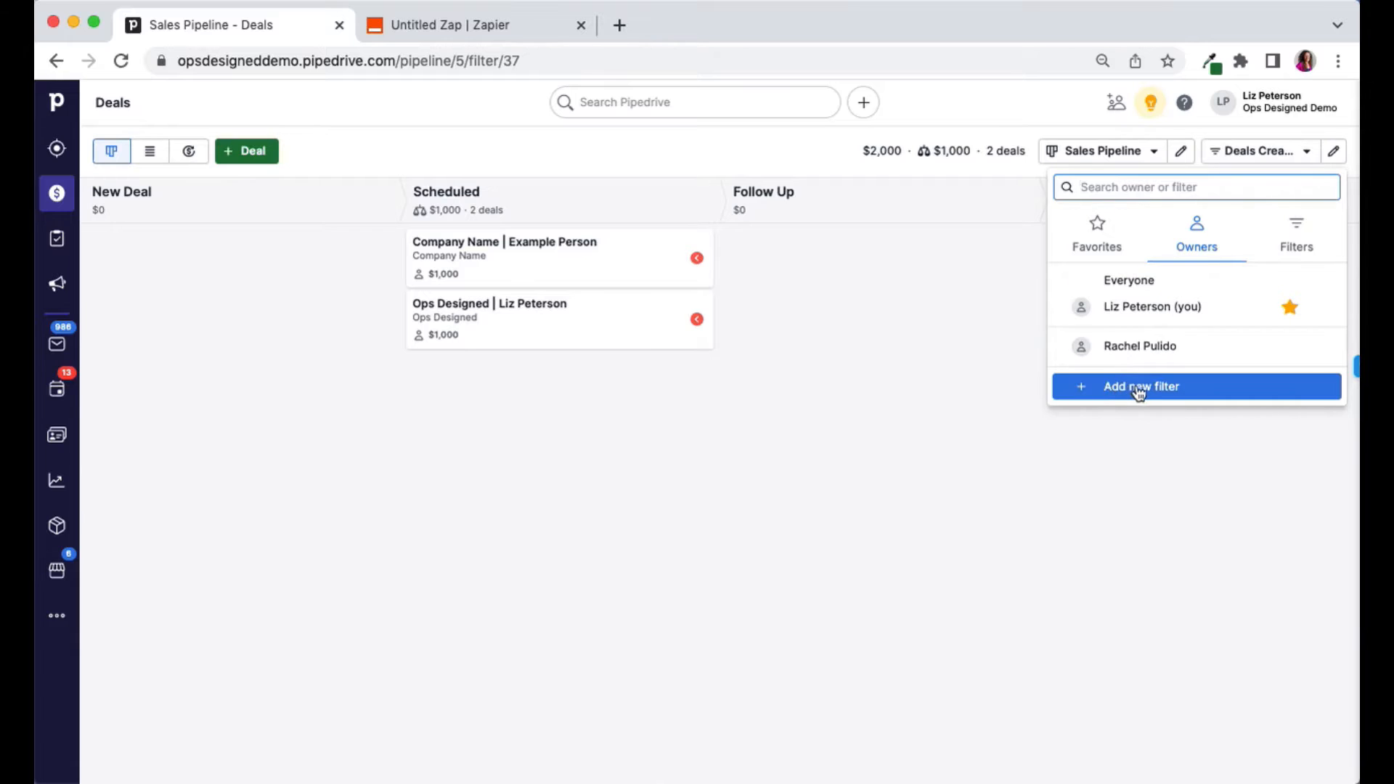
pyautogui.click(1138, 389)
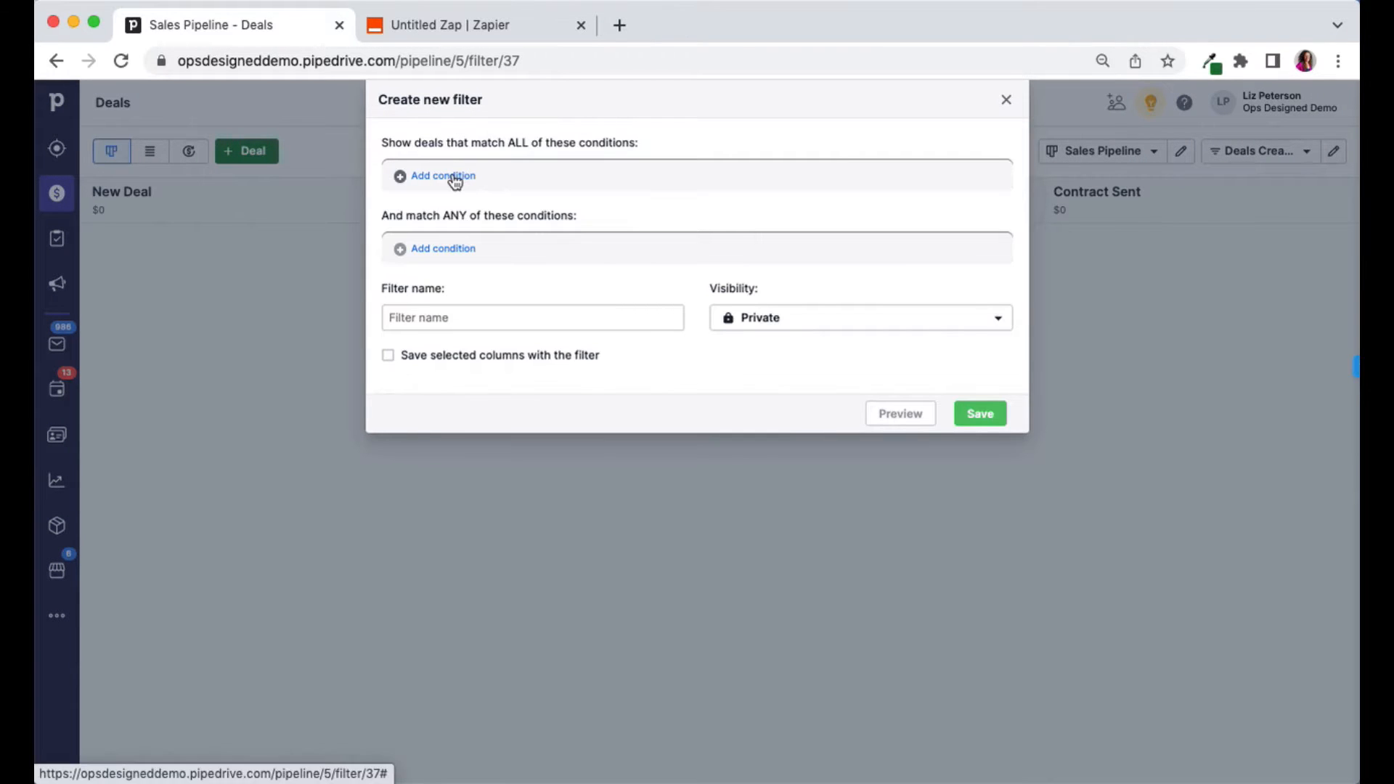
pyautogui.click(455, 179)
pyautogui.click(474, 188)
pyautogui.write('stage')
pyautogui.click(486, 289)
pyautogui.click(613, 186)
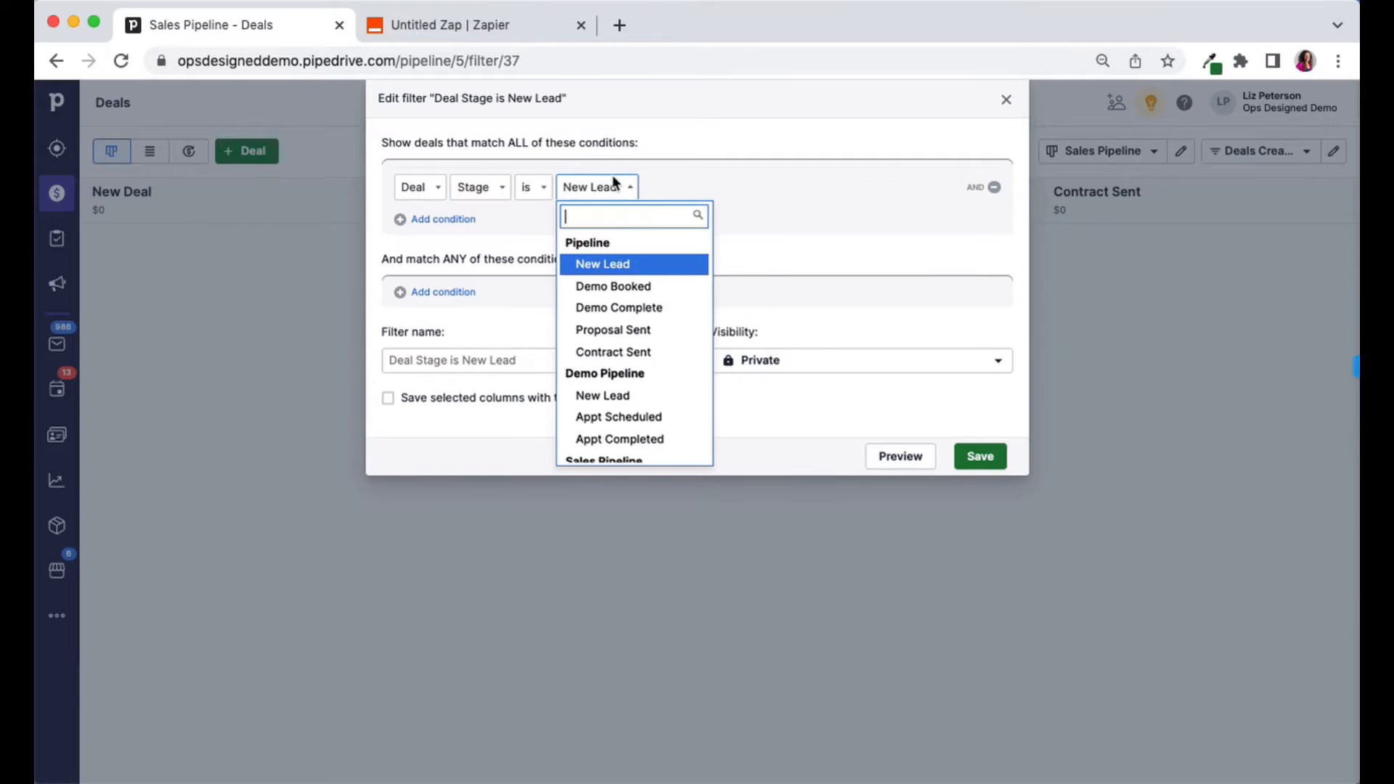
pyautogui.scroll(-2, 620, 276)
pyautogui.scroll(-2, 620, 282)
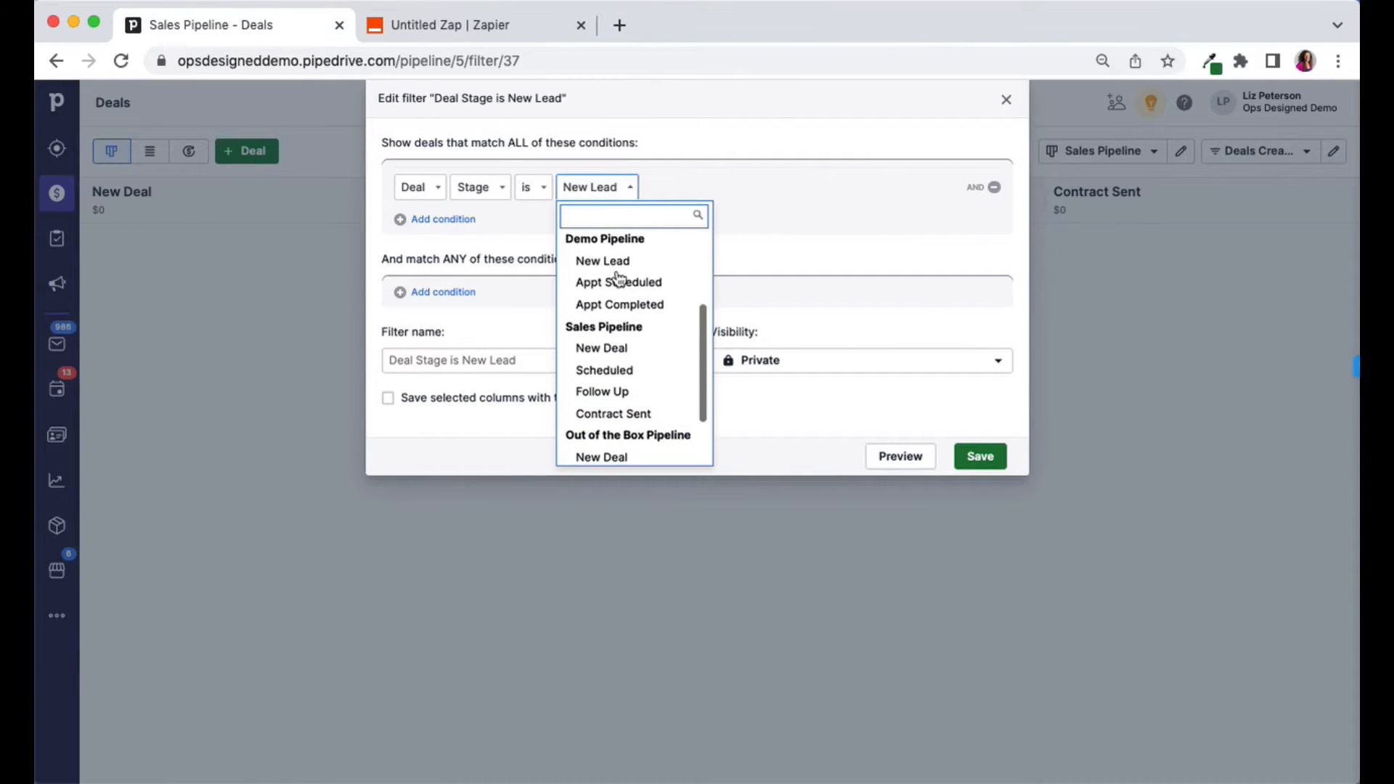
pyautogui.click(630, 385)
# Name the filter "Zapier: Deal Stage is Follow Up" and save it.
pyautogui.click(522, 361)
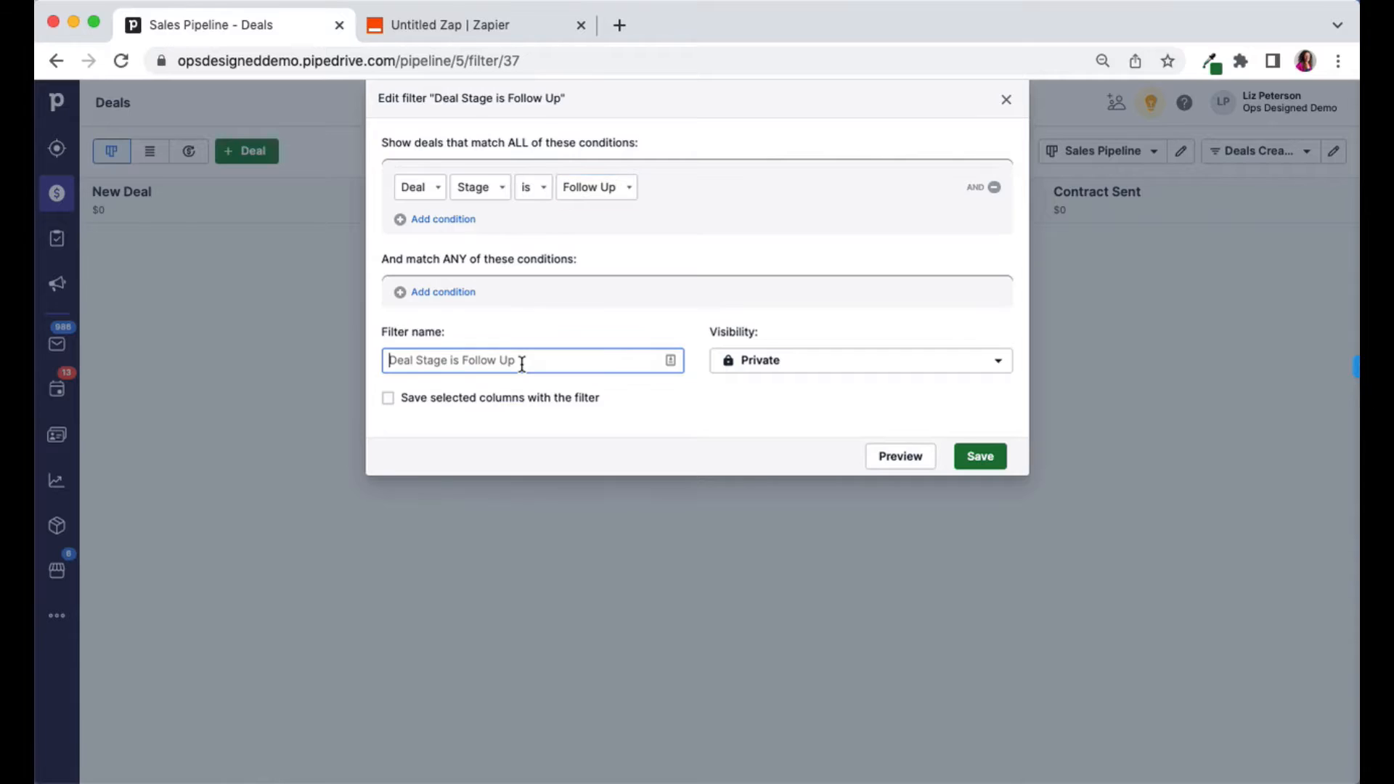
pyautogui.write('Zapier:')
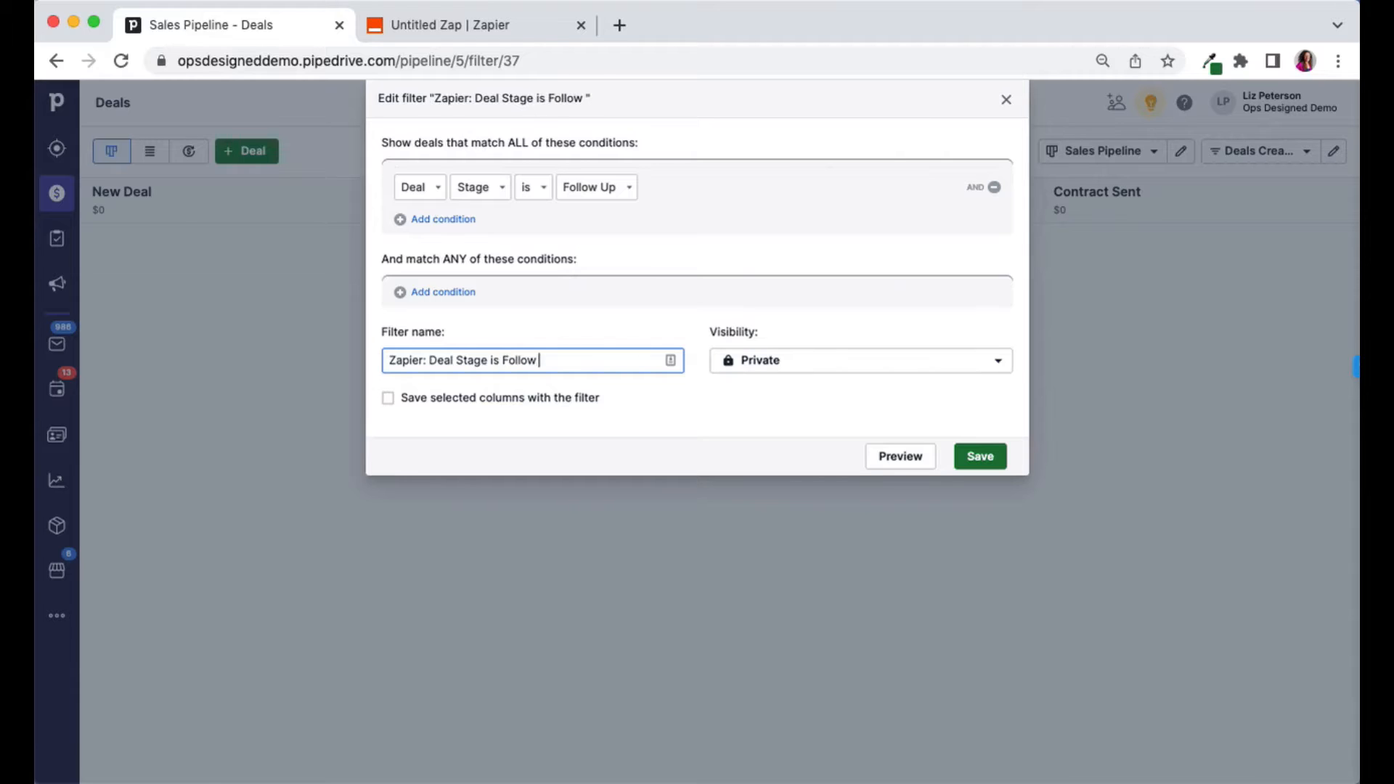
pyautogui.click(979, 457)
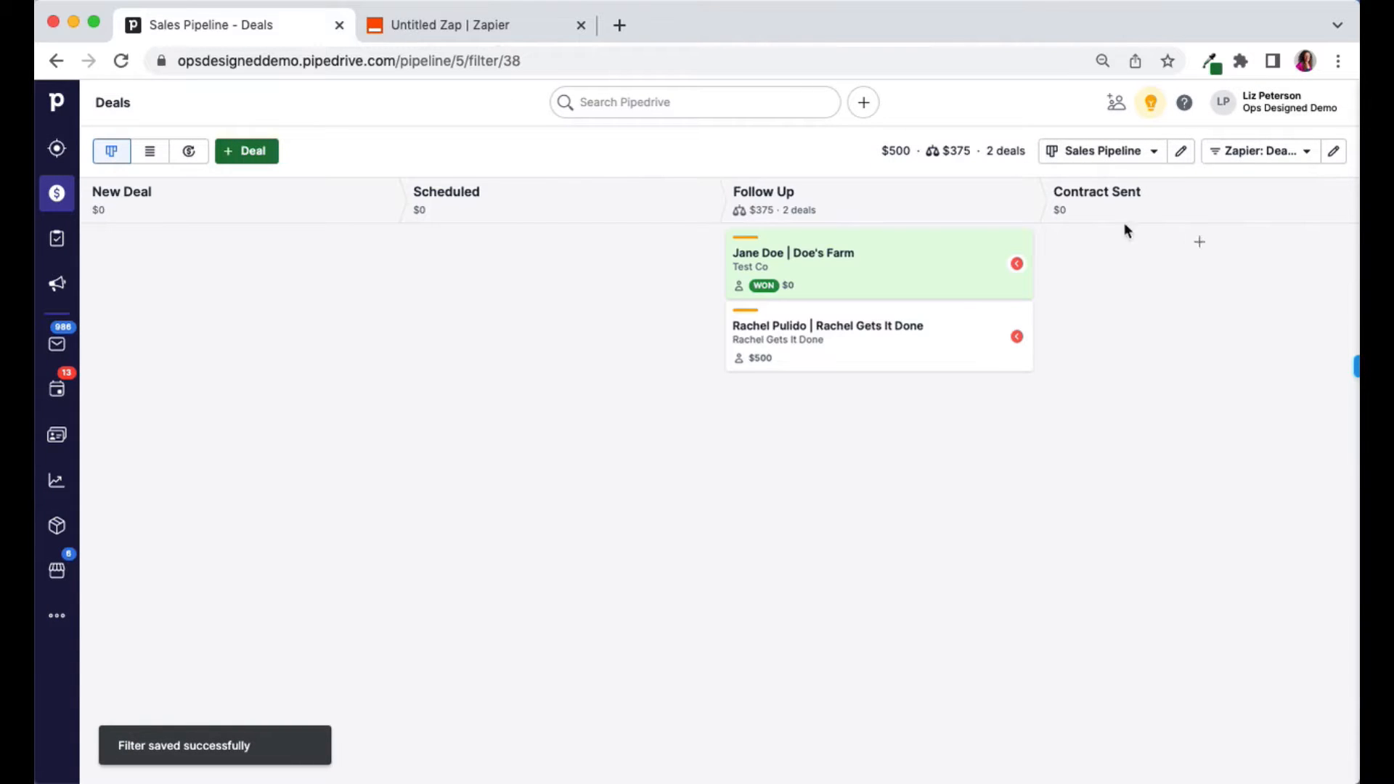
# Return to the Zap in Zapier and choose the connected Pipedrive account marked #2 for the trigger.
pyautogui.click(495, 29)
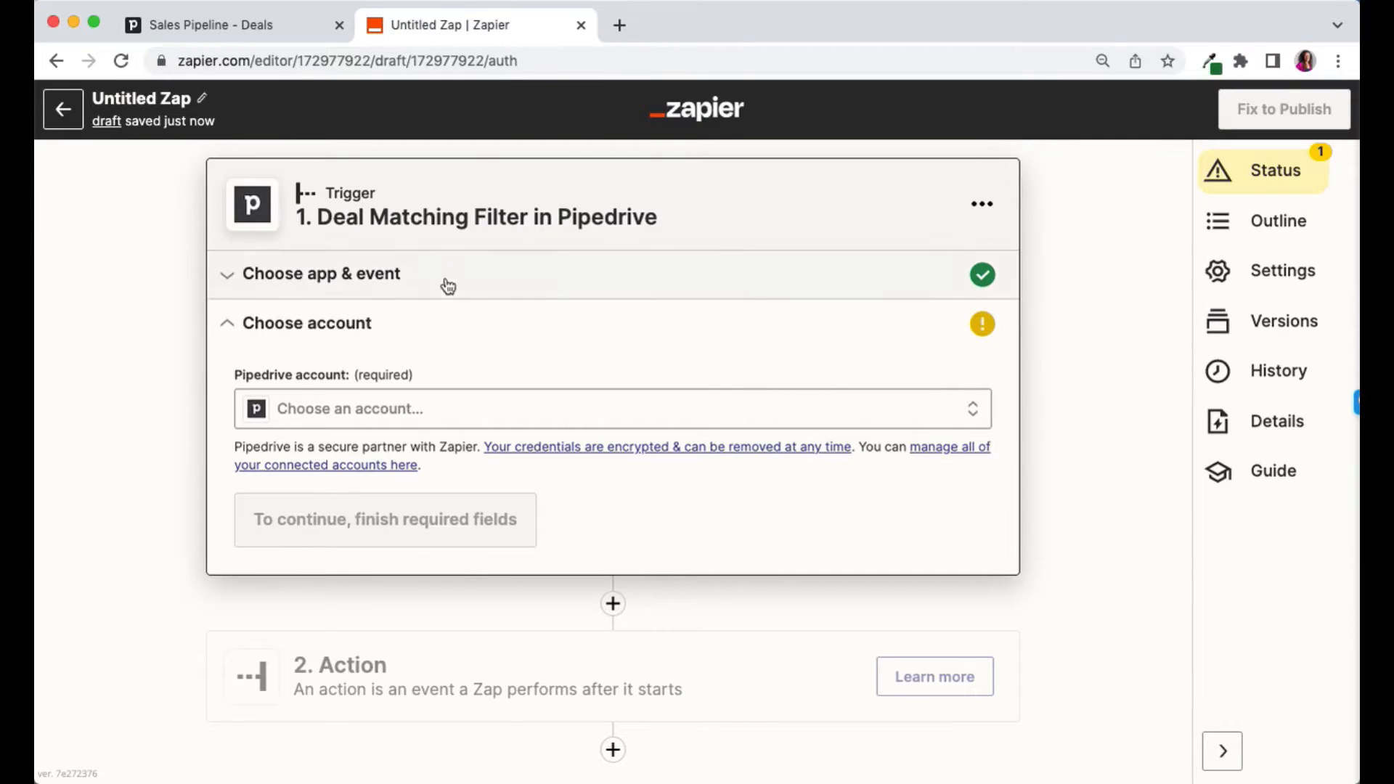
pyautogui.click(282, 421)
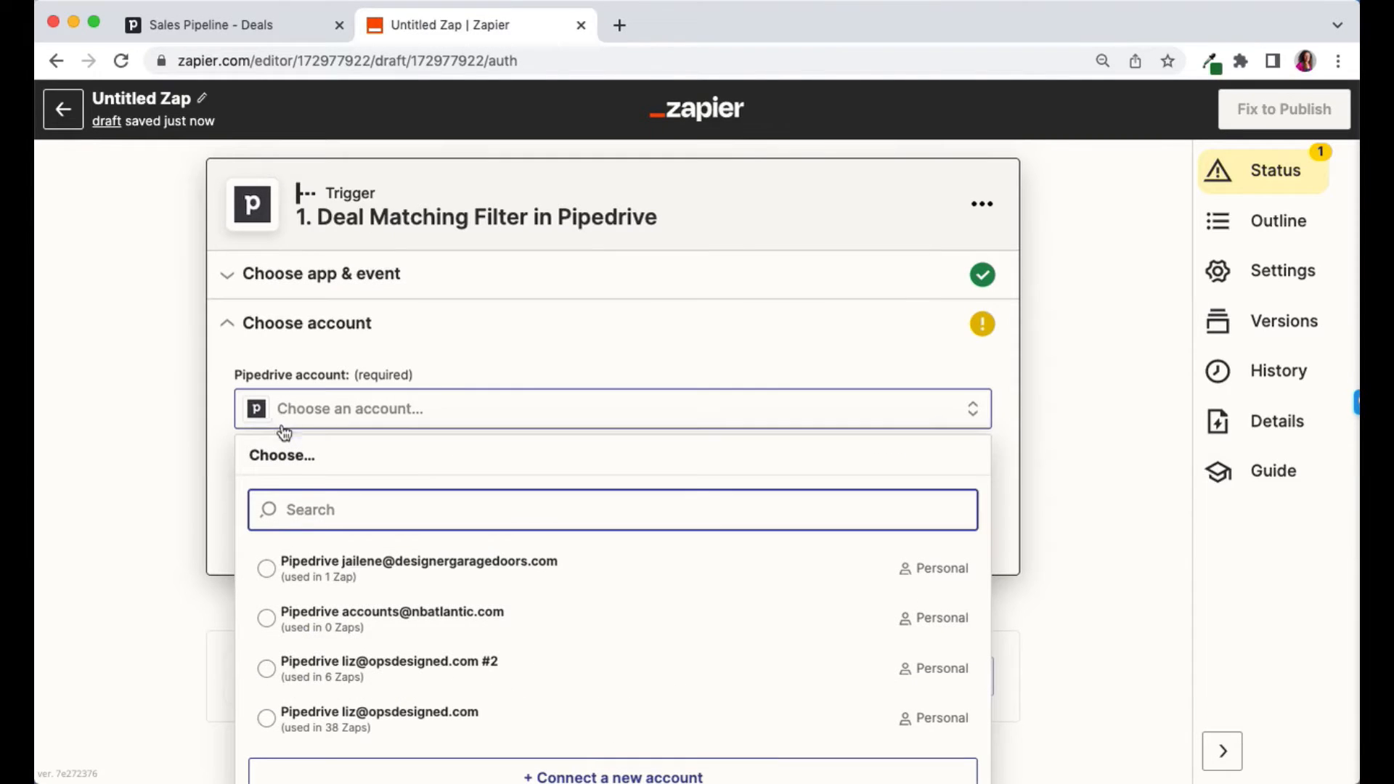
pyautogui.click(323, 670)
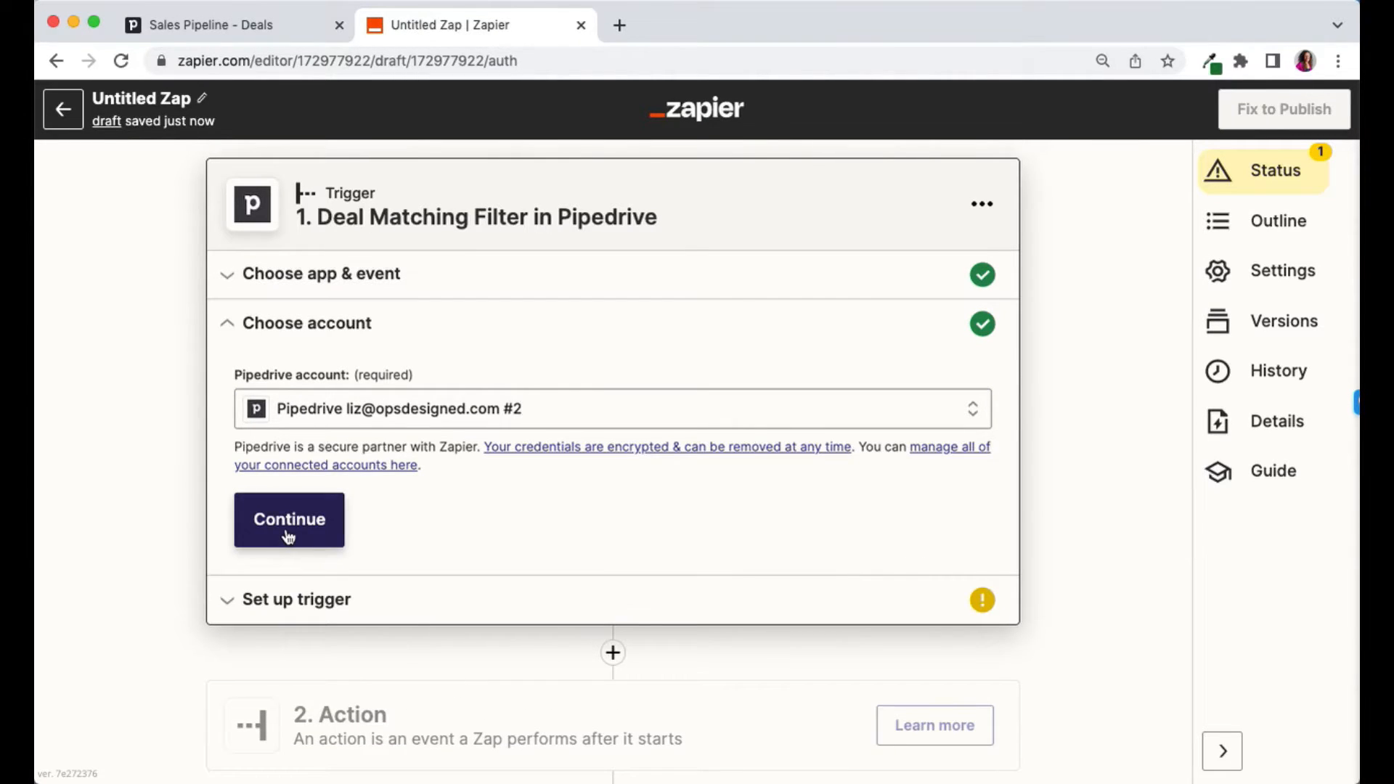
pyautogui.click(289, 537)
# Check the new filter's ID in its Pipedrive address, and set the trigger's filter to "Zapier: Deal Stage is Follow Up" (38).
pyautogui.click(264, 466)
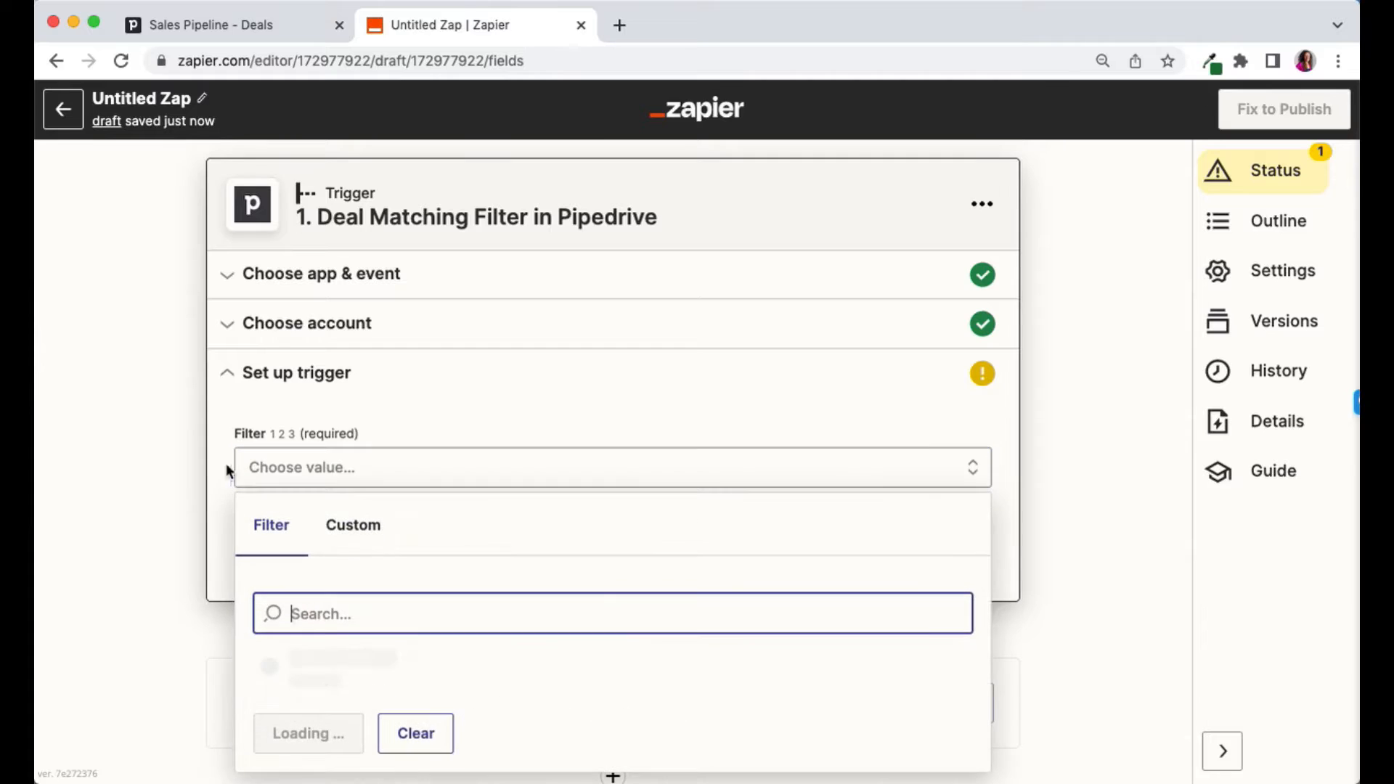
pyautogui.click(262, 29)
pyautogui.click(503, 56)
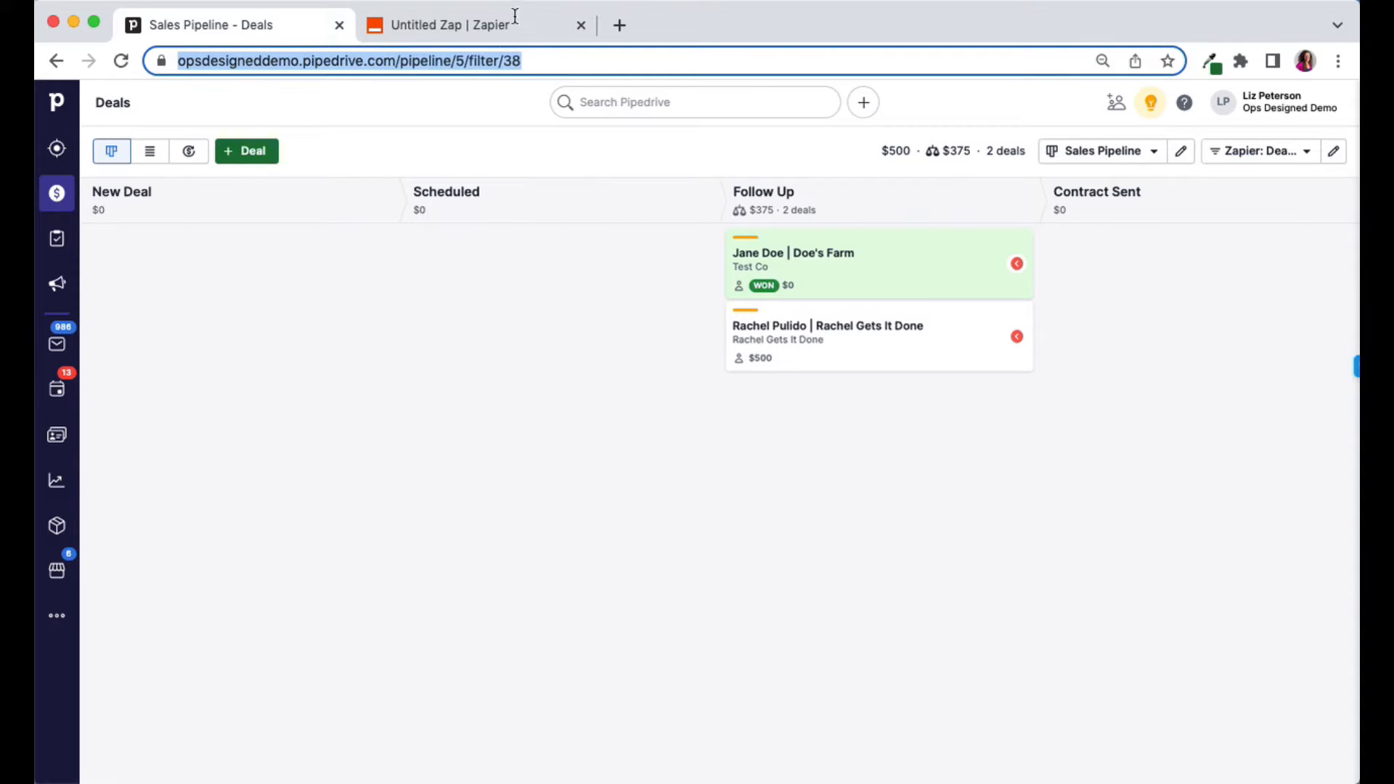
pyautogui.click(518, 27)
pyautogui.scroll(-3, 194, 546)
pyautogui.scroll(-10, 343, 498)
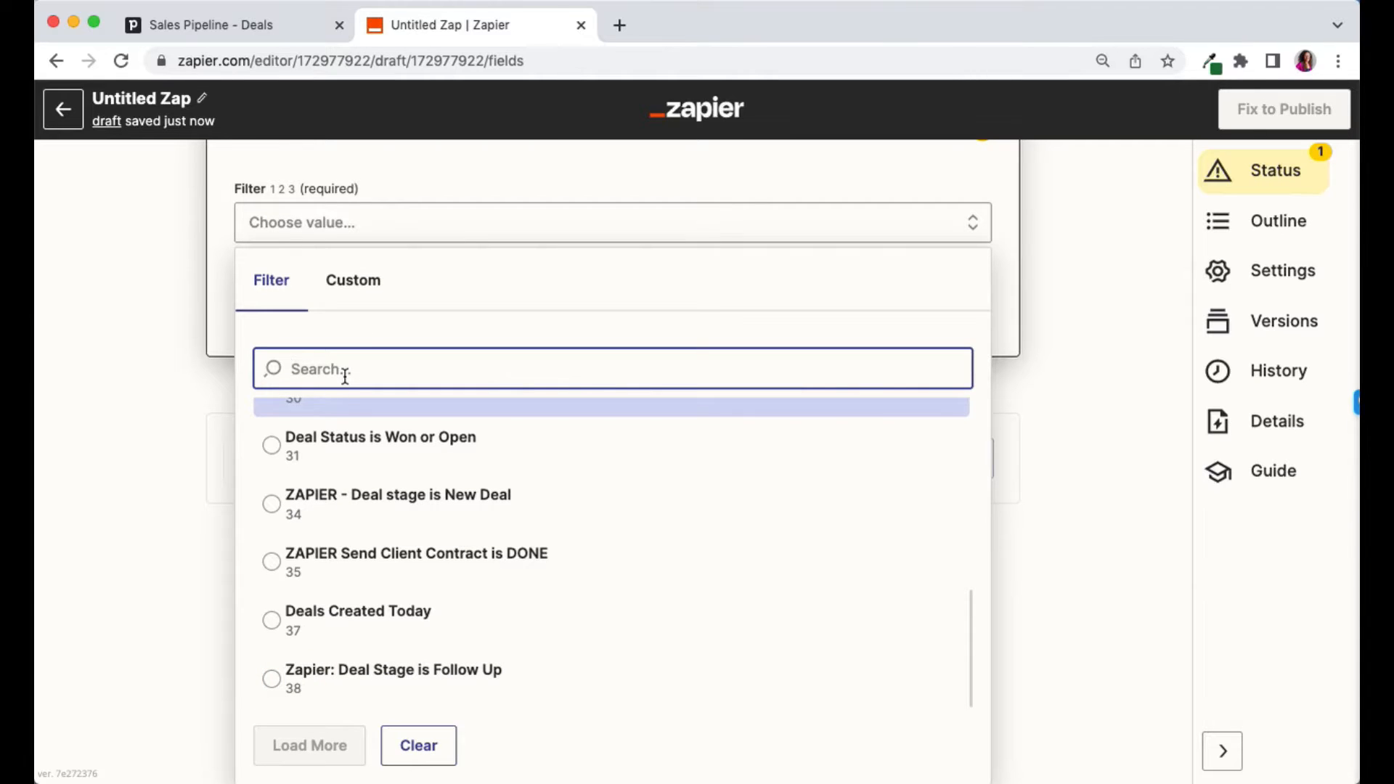
pyautogui.write('38')
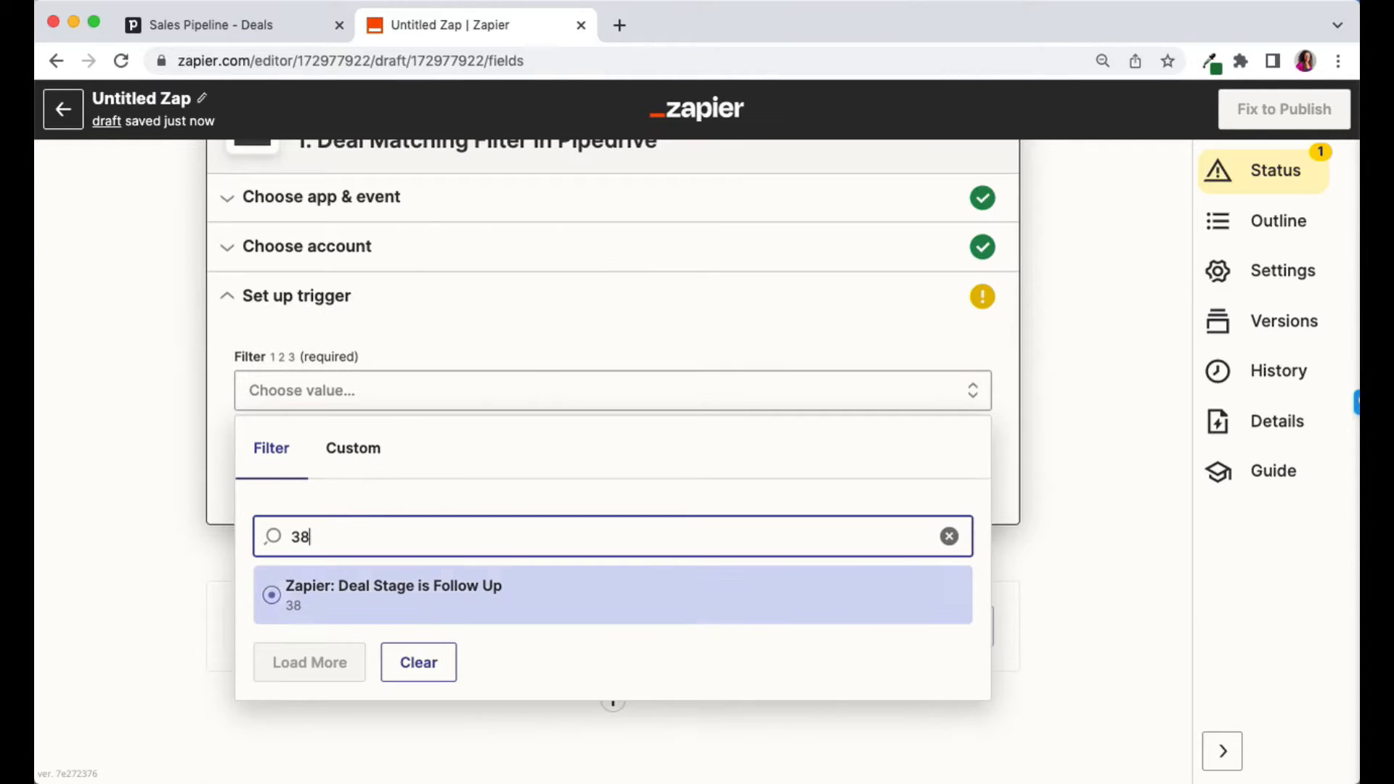
pyautogui.click(356, 610)
pyautogui.click(468, 475)
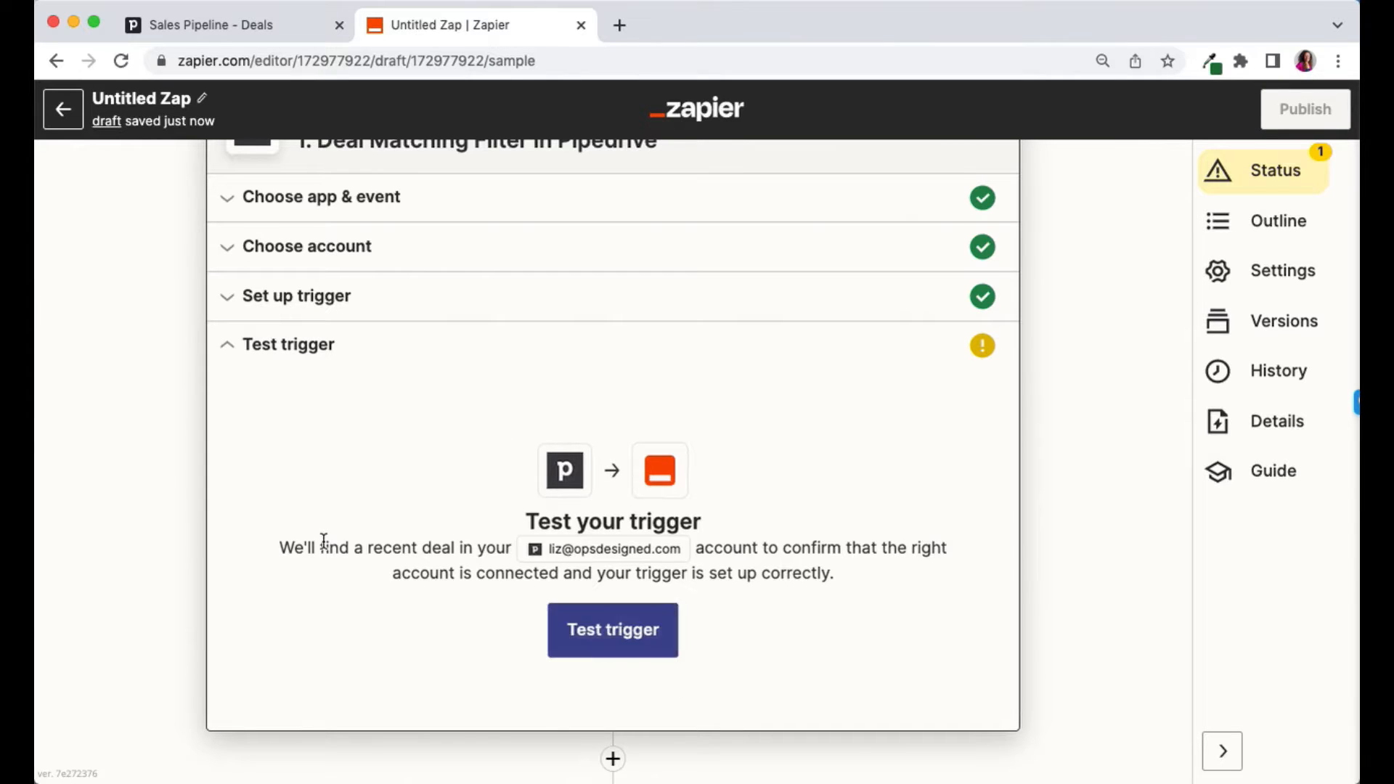
# Test the trigger and compare the sample deal it finds with the Follow Up deals in Pipedrive.
pyautogui.click(597, 608)
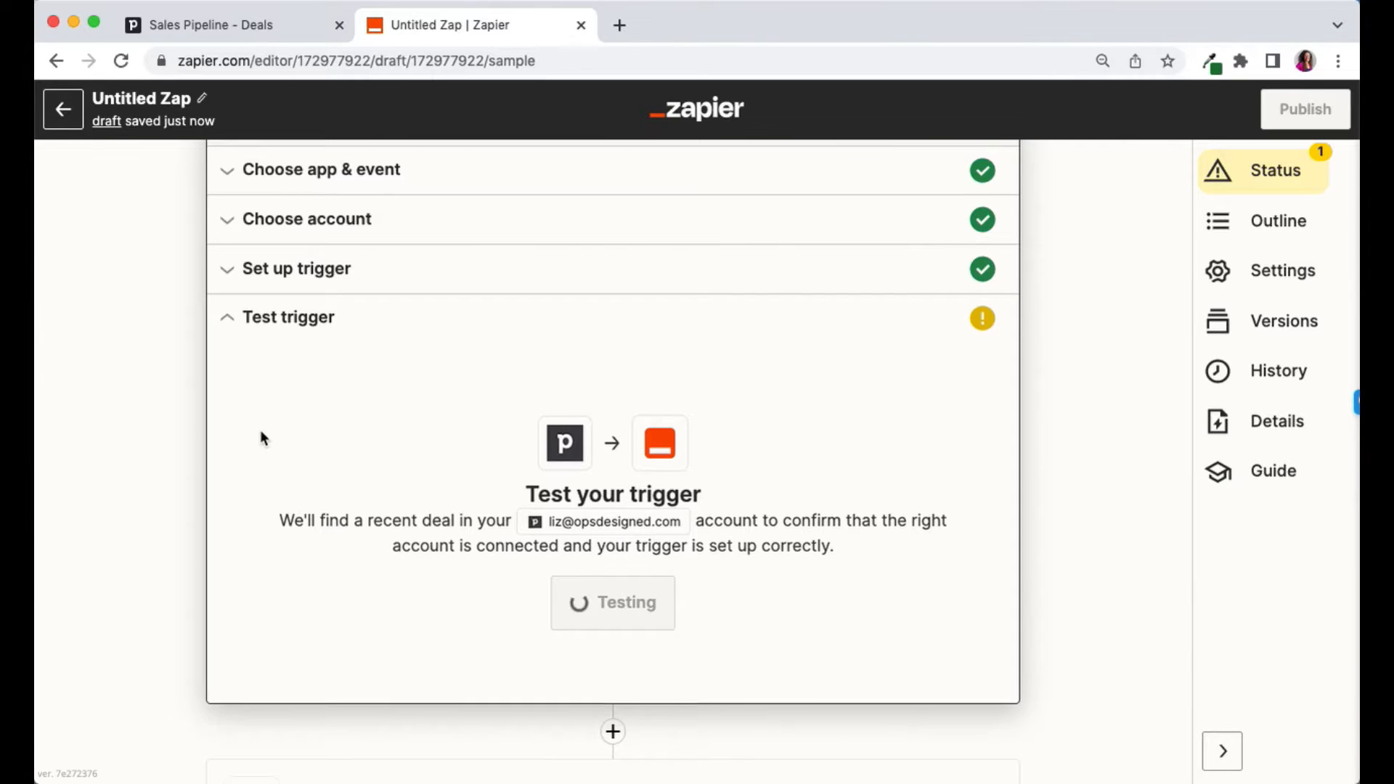
pyautogui.scroll(-1, 260, 430)
pyautogui.scroll(-1, 260, 429)
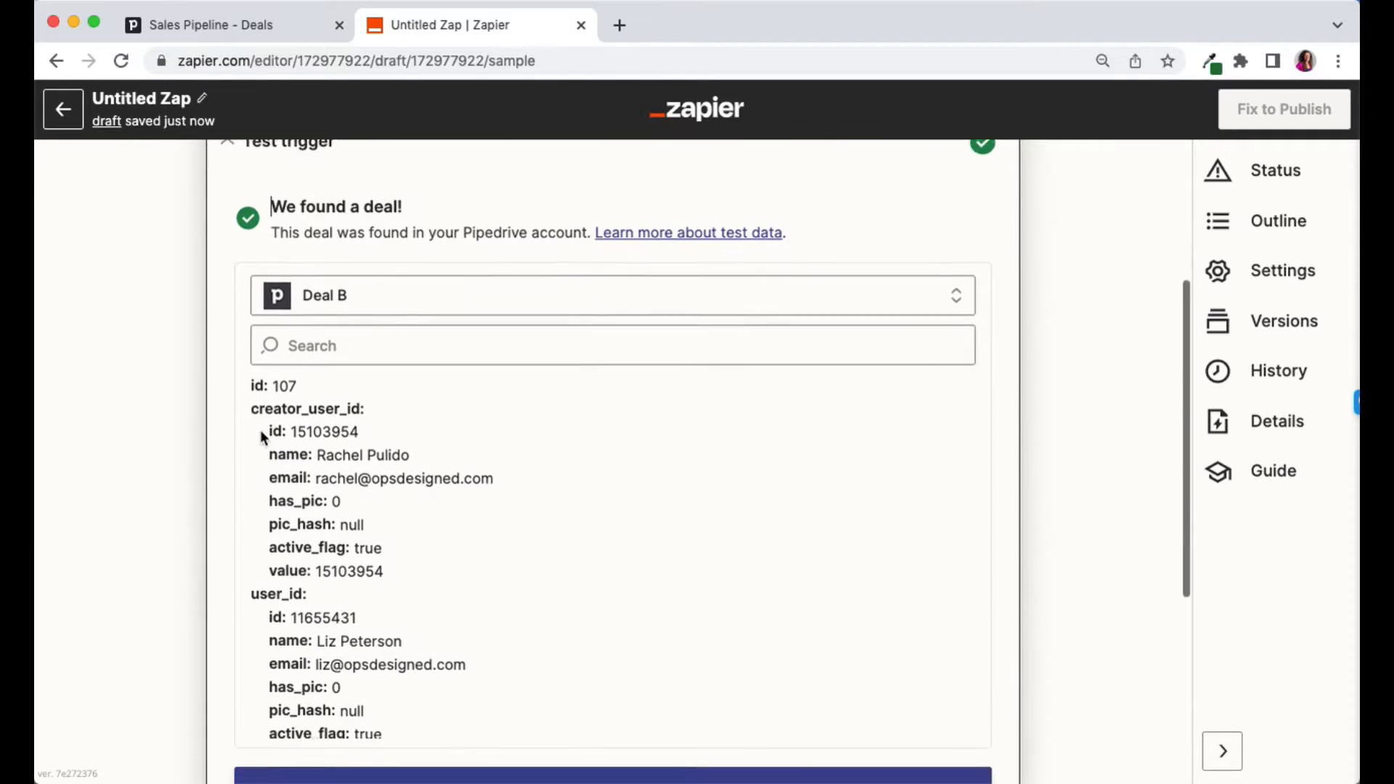
pyautogui.click(251, 26)
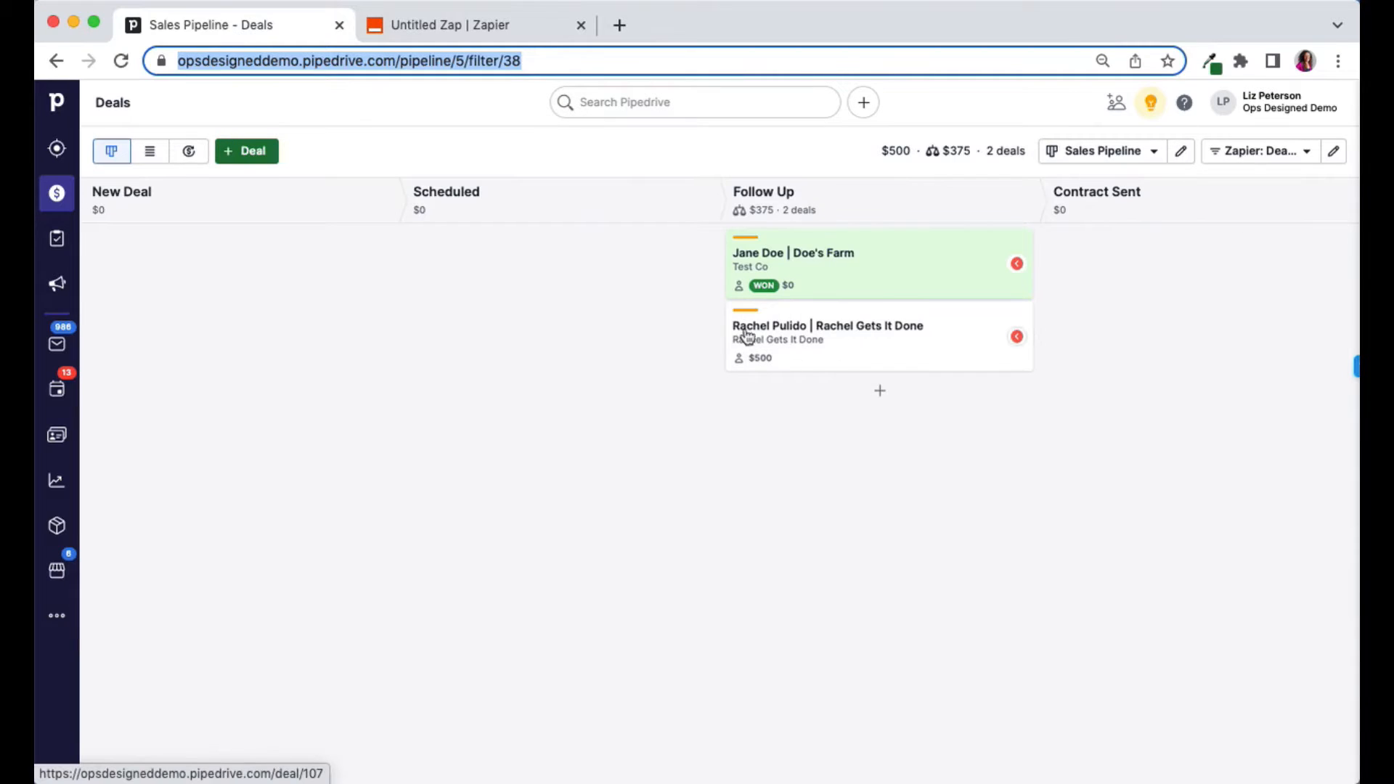
pyautogui.click(463, 29)
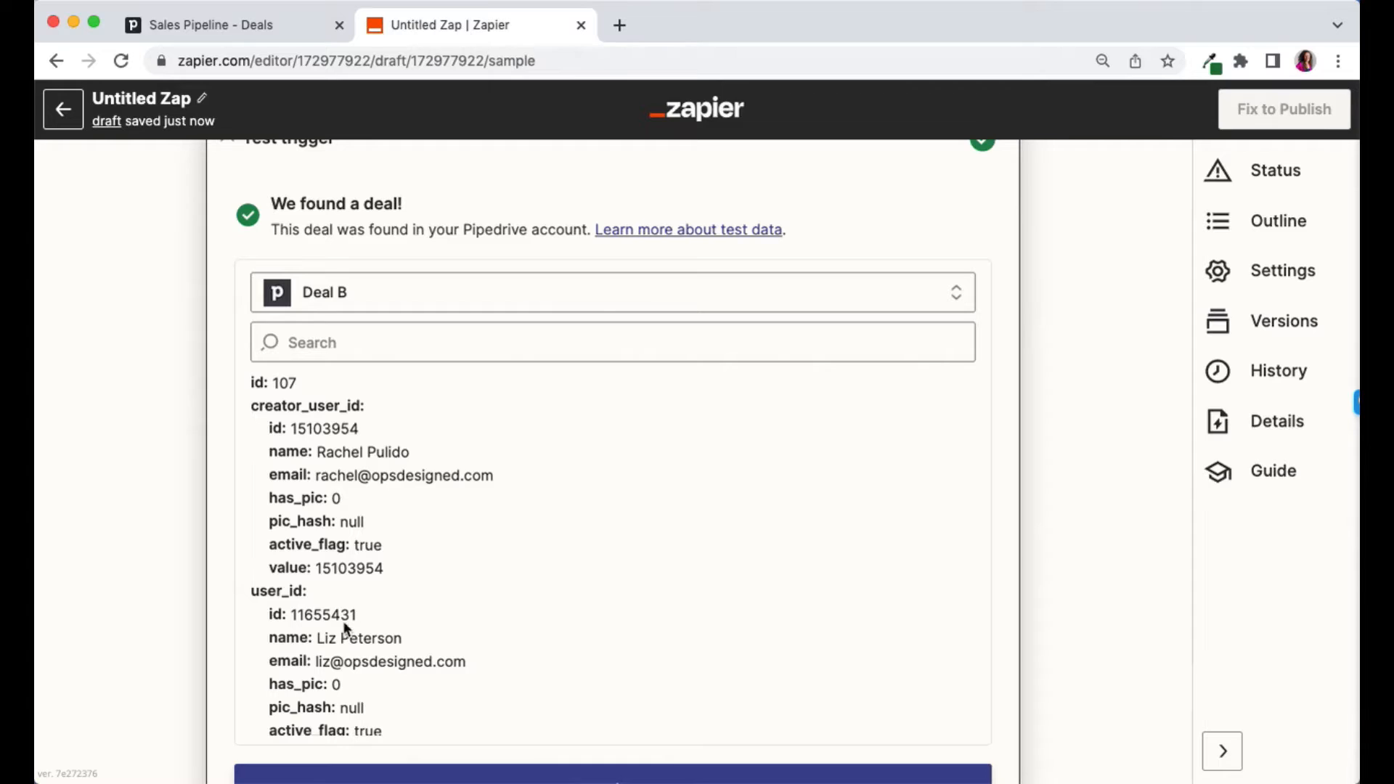
# Examine the creator, owner, person, organization and deal fields in the sample deal data, and close the trigger step.
pyautogui.moveTo(289, 451); pyautogui.dragTo(398, 451)
pyautogui.scroll(-5, 399, 451)
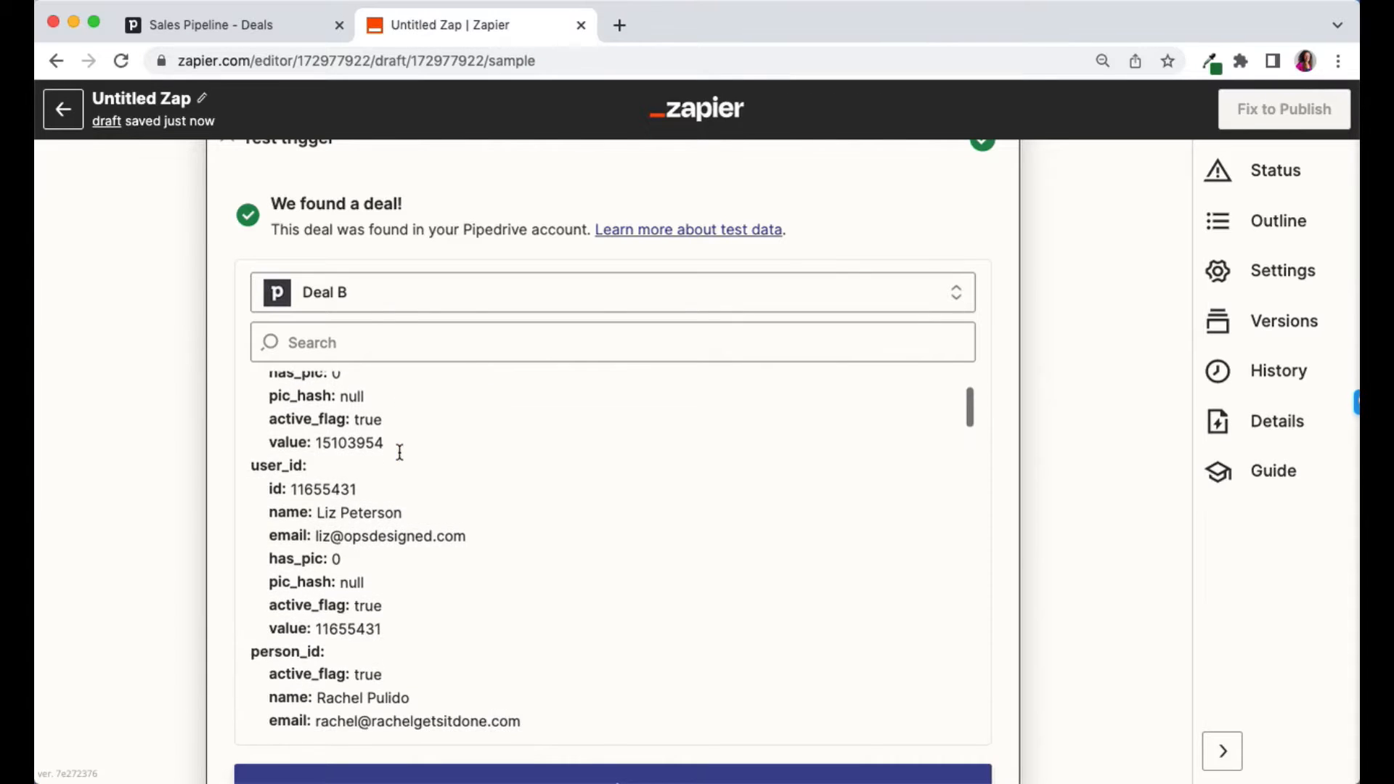
pyautogui.moveTo(251, 480); pyautogui.dragTo(380, 617)
pyautogui.scroll(-1, 382, 626)
pyautogui.scroll(-2, 381, 625)
pyautogui.doubleClick(254, 527)
pyautogui.click(266, 537)
pyautogui.scroll(-4, 267, 539)
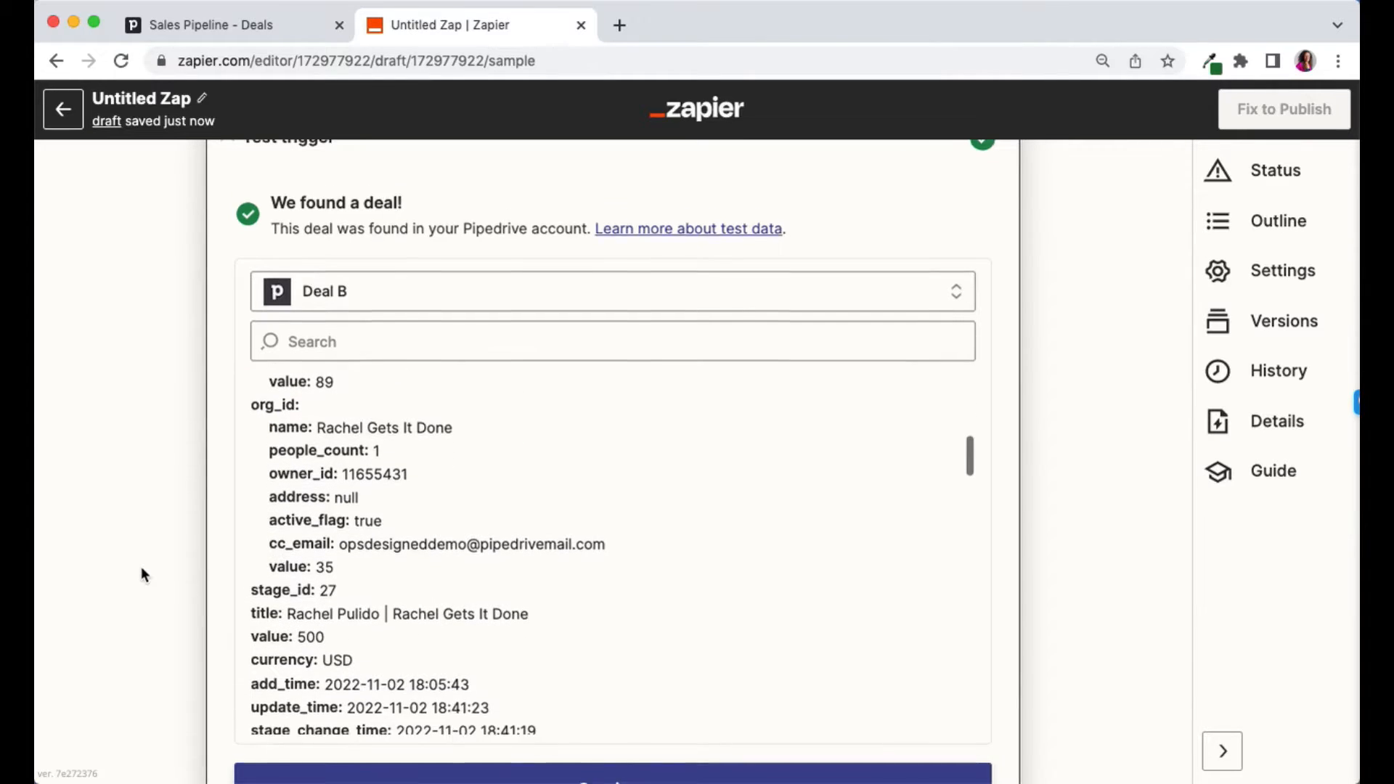
pyautogui.scroll(-5, 141, 566)
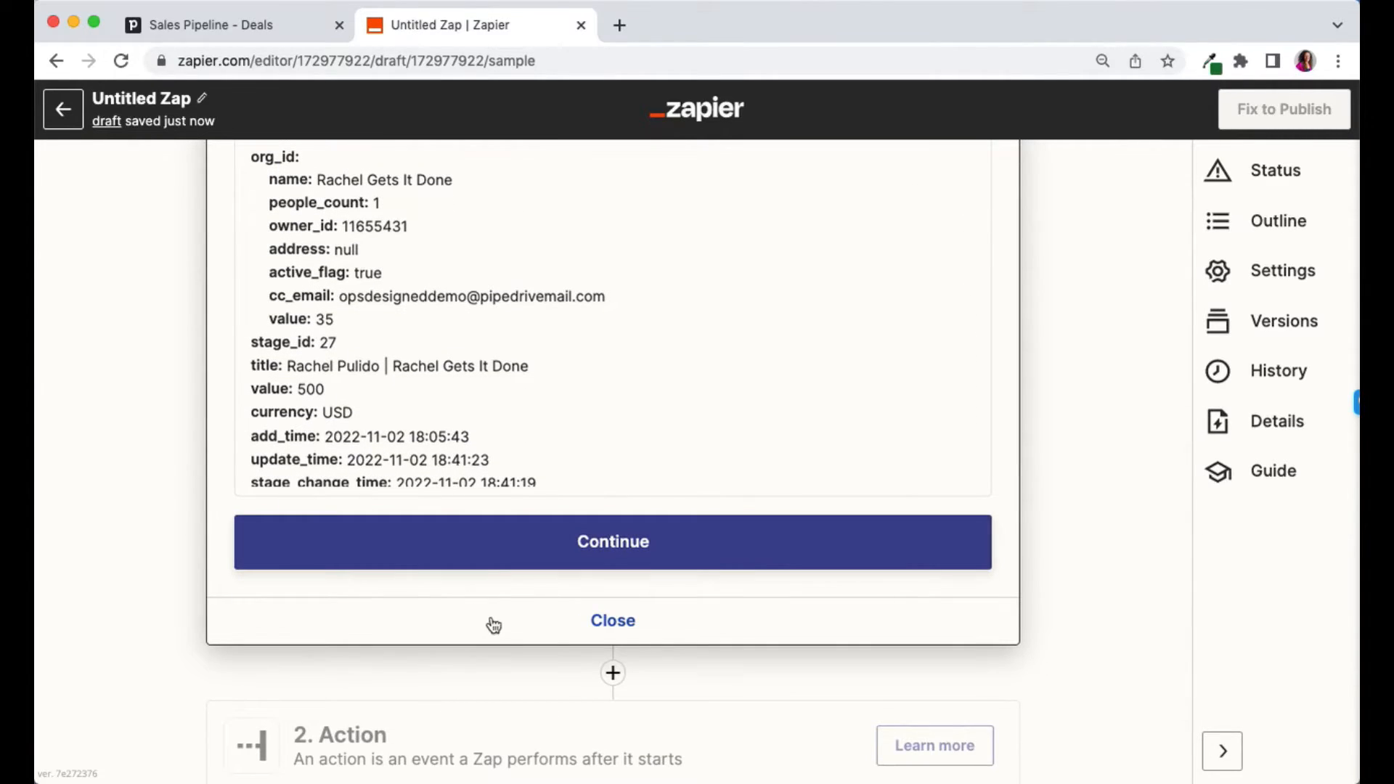
pyautogui.click(494, 625)
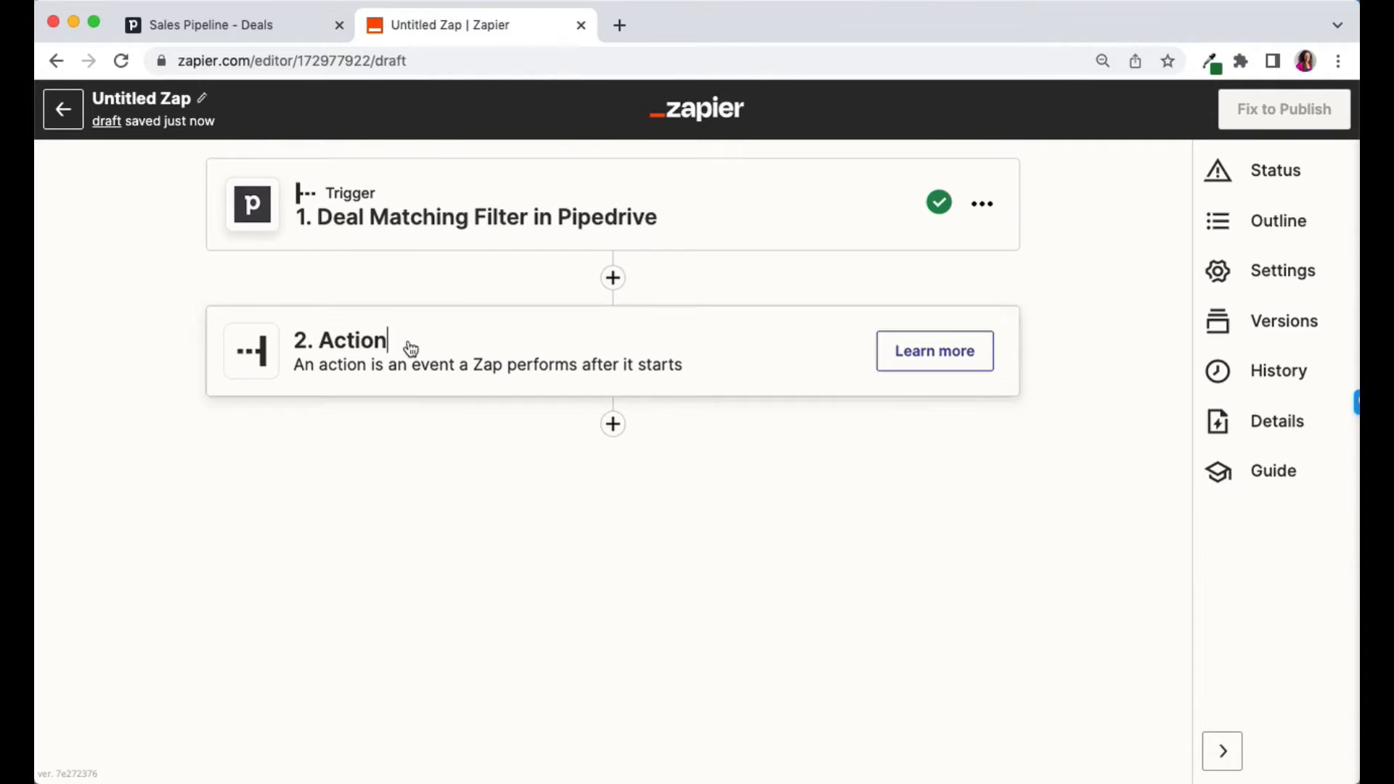
# Set up the Zap's action with Pipedrive as the app and Create Activity as the event, and continue to the account selection.
pyautogui.click(411, 348)
pyautogui.write('pip')
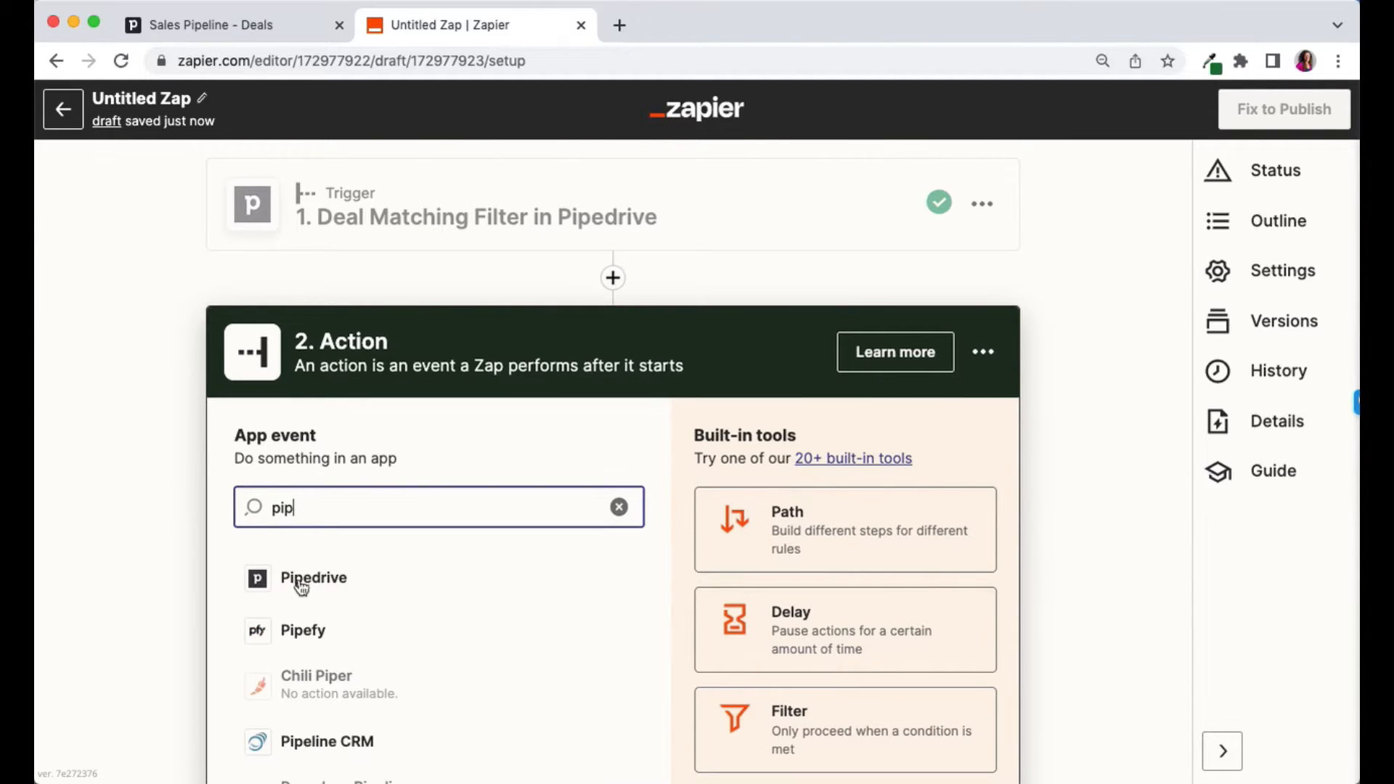
pyautogui.click(305, 577)
pyautogui.click(301, 591)
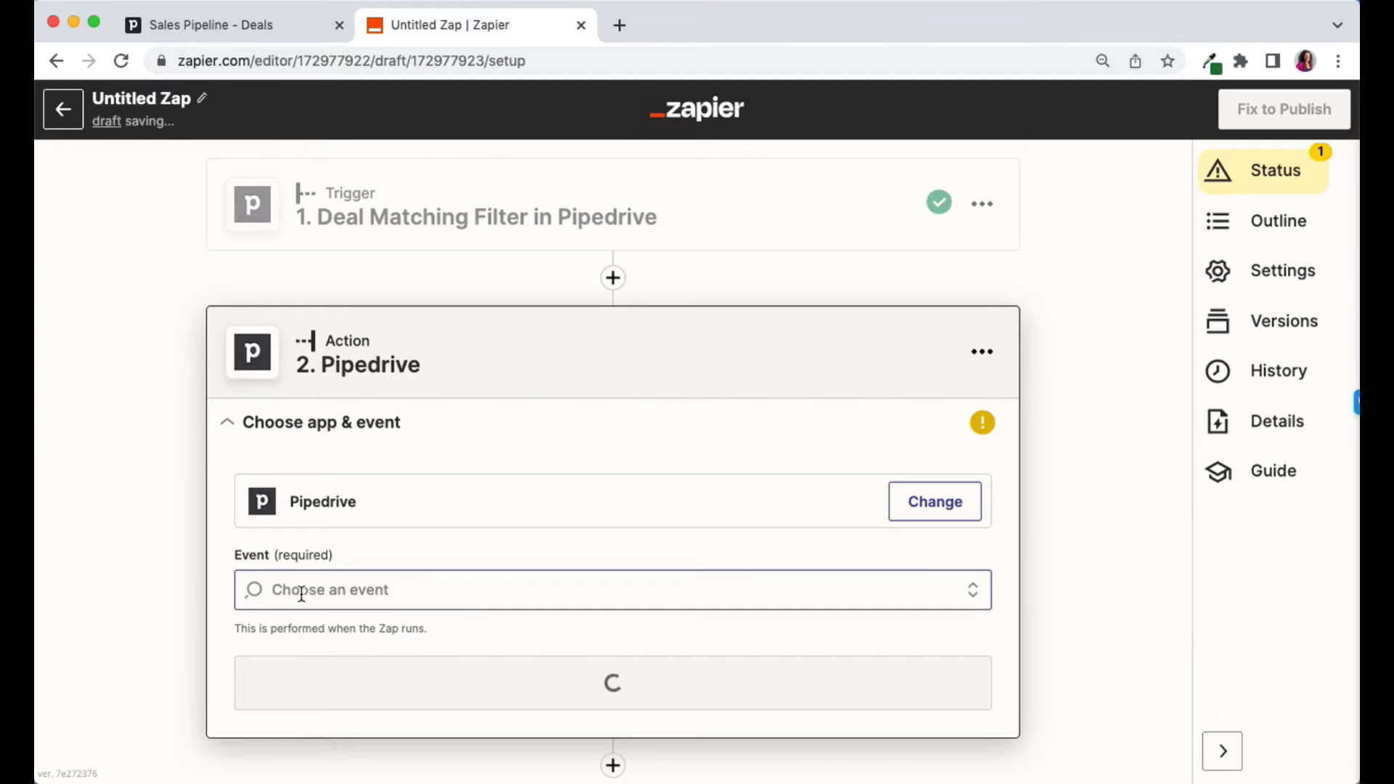
pyautogui.write('create')
pyautogui.click(313, 664)
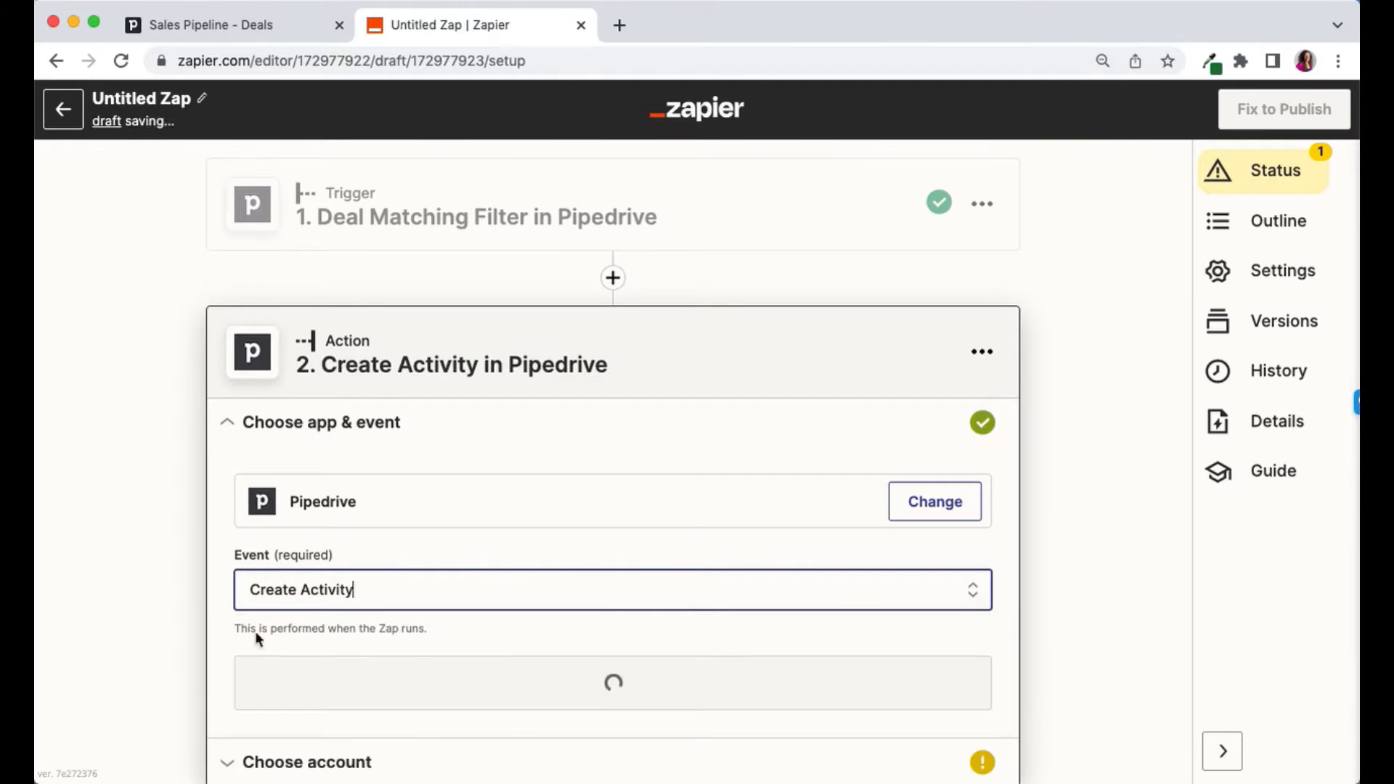
pyautogui.click(336, 547)
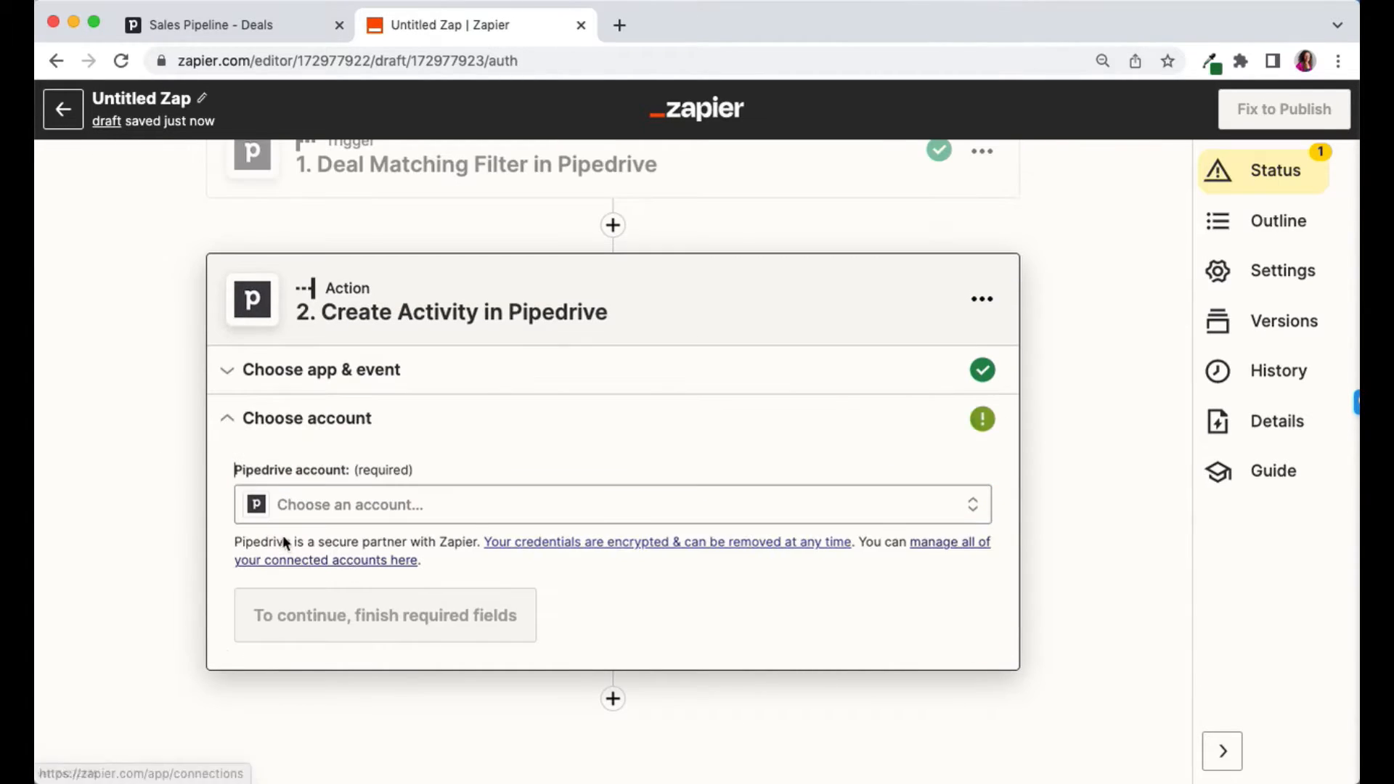
# Select the connected Pipedrive account marked #2 for the Create Activity action and continue to the action setup.
pyautogui.click(308, 493)
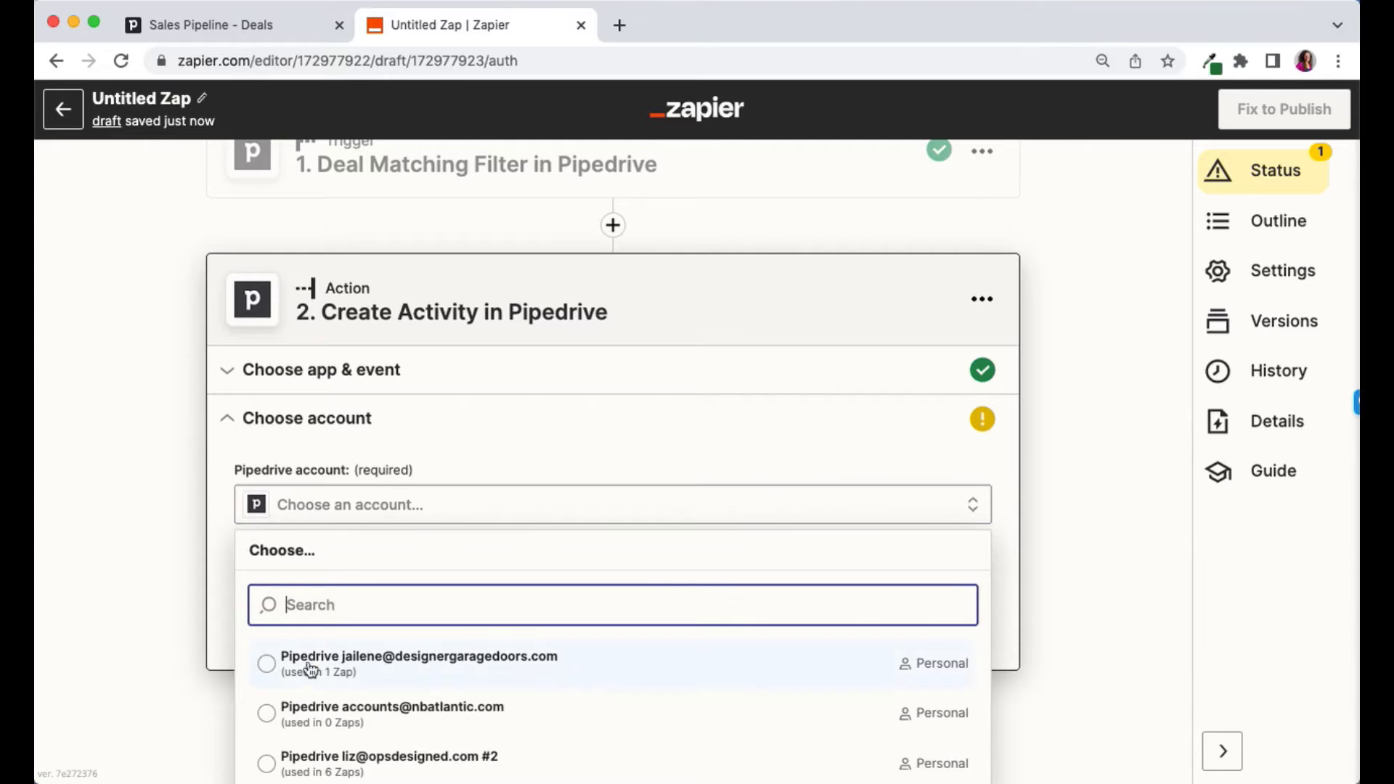
pyautogui.click(312, 762)
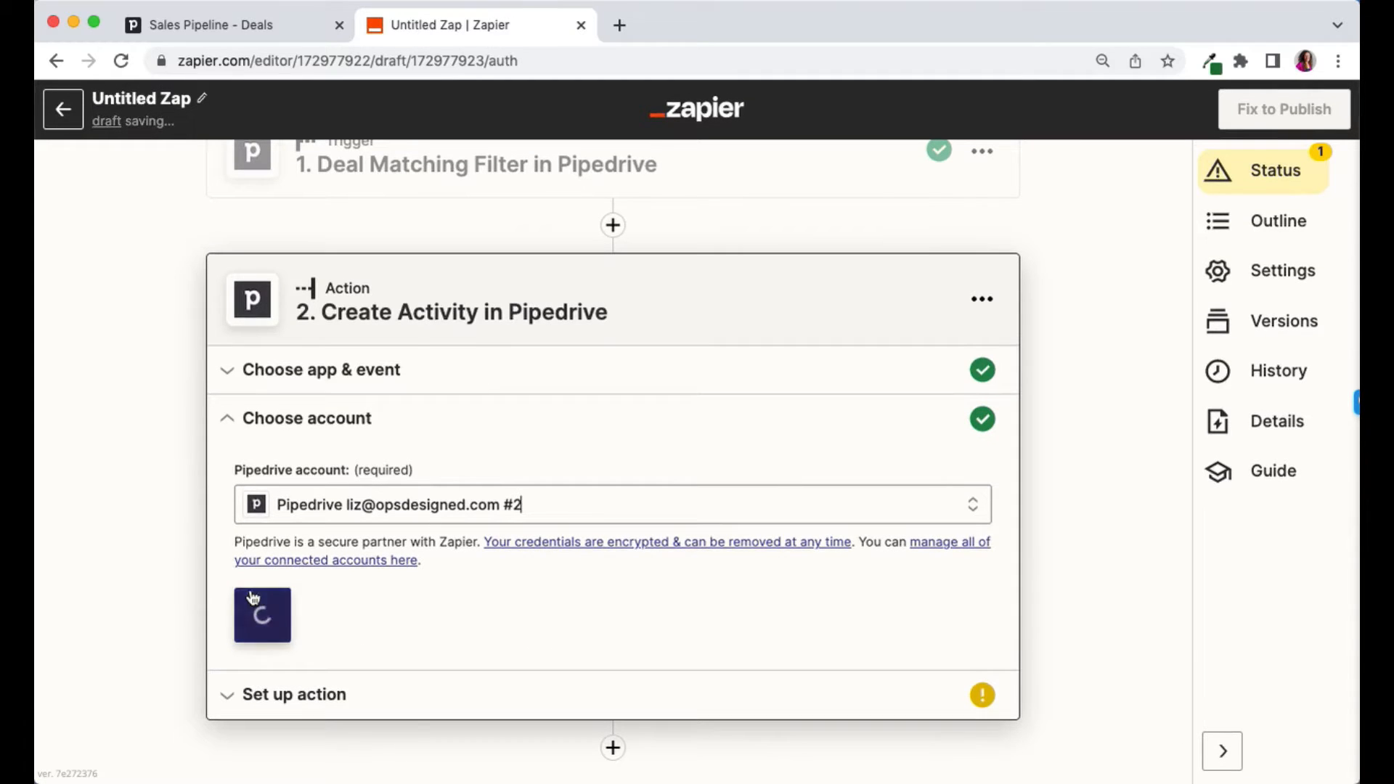
pyautogui.click(274, 619)
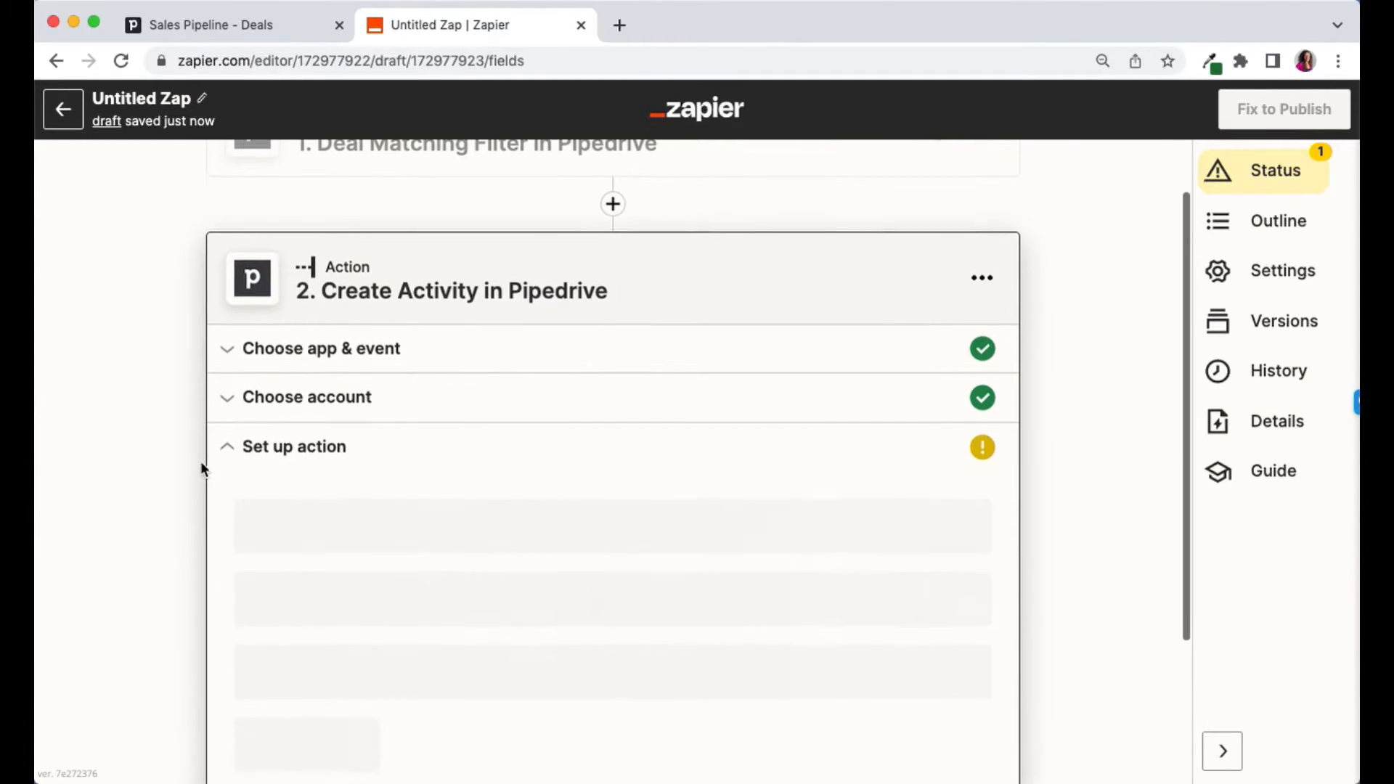
# Set the activity's Subject to "Follow up on Discovery Call".
pyautogui.click(279, 376)
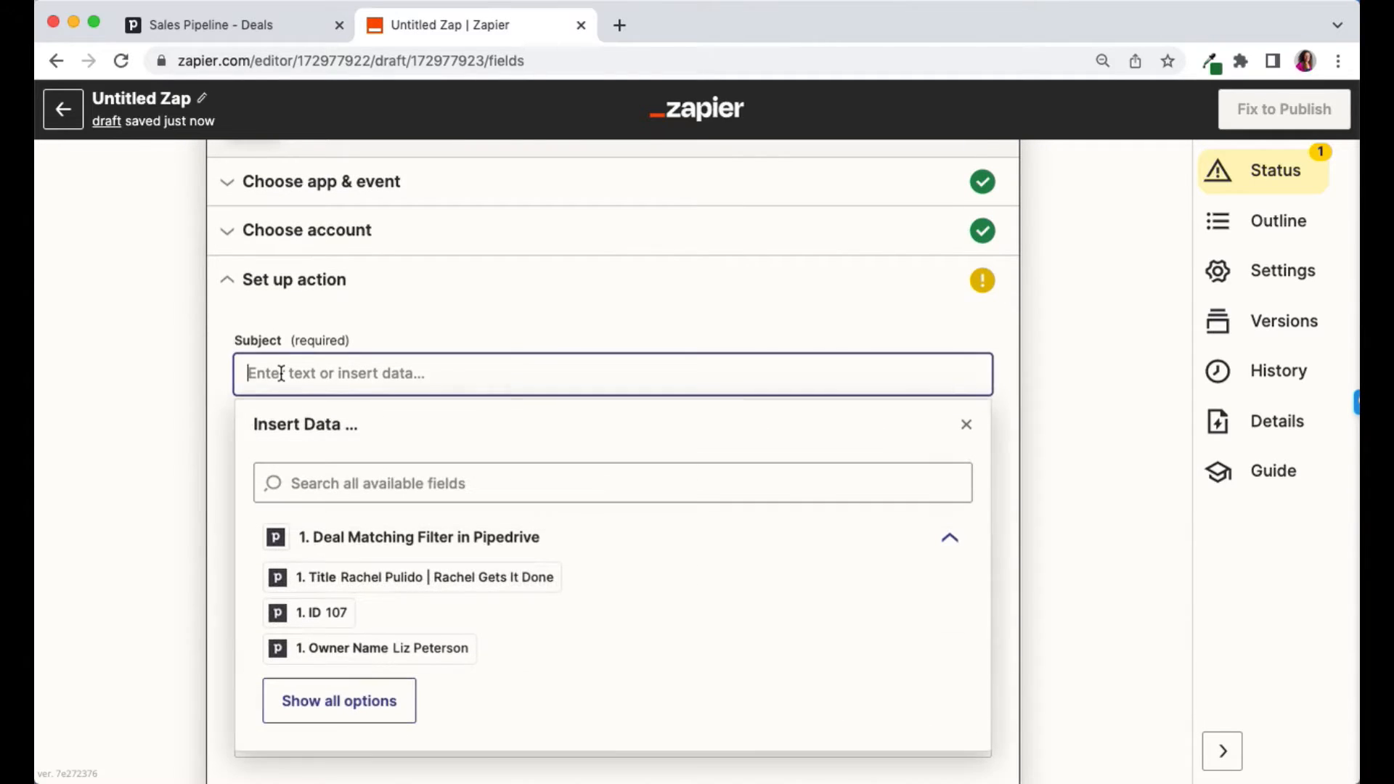
pyautogui.write('Follow up on Discovery Call')
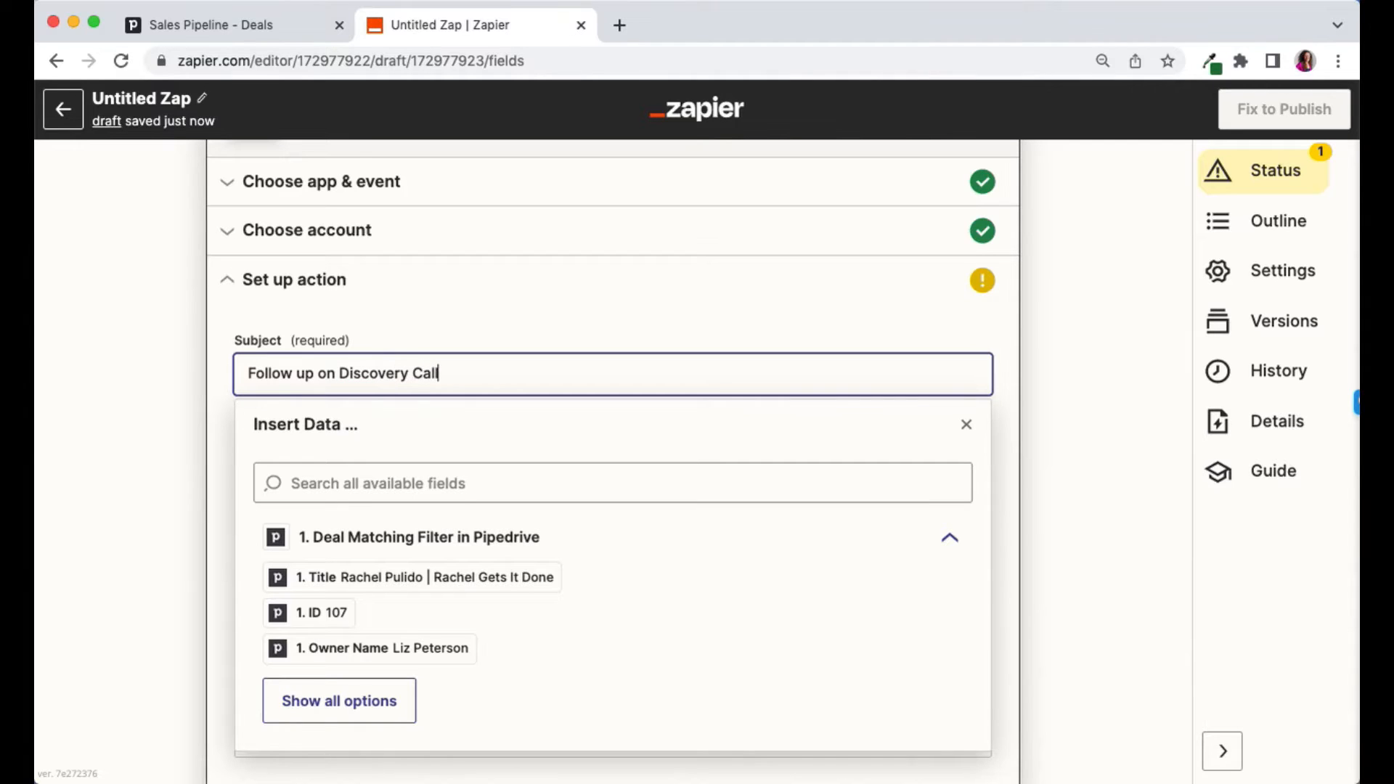
pyautogui.click(162, 377)
# Find the trigger's organization fields with "org" and map the activity's Organization to the custom value Org ID Value.
pyautogui.scroll(-3, 163, 376)
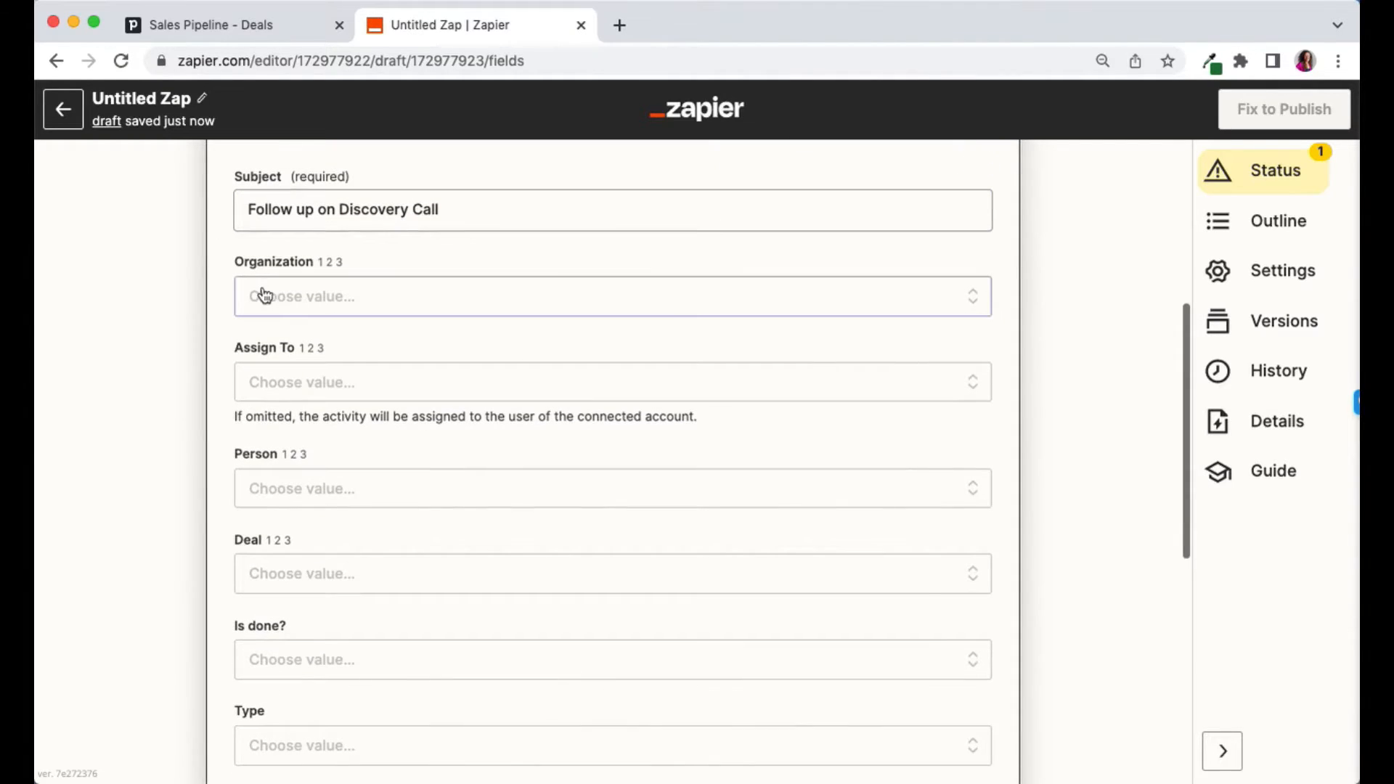
pyautogui.click(269, 303)
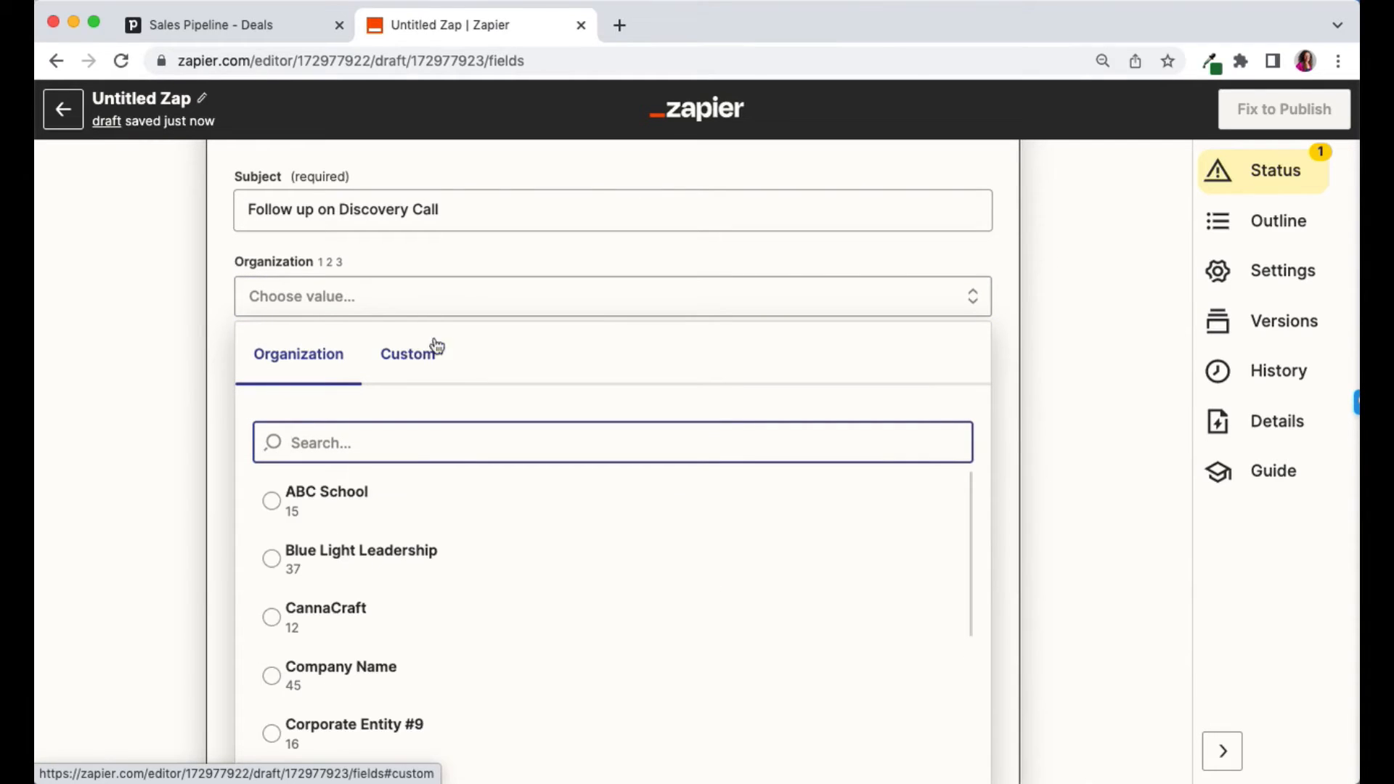
pyautogui.click(420, 357)
pyautogui.click(350, 449)
pyautogui.write('Org')
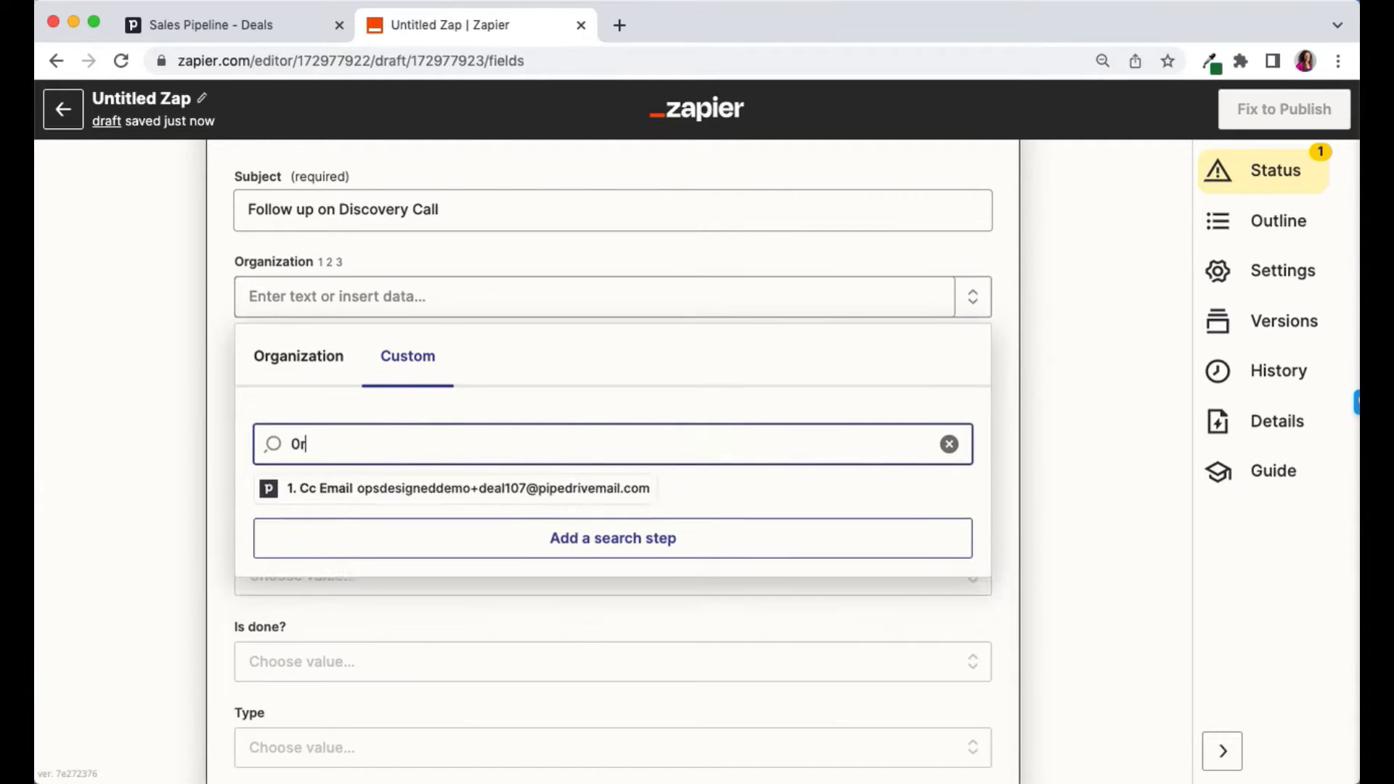
pyautogui.press('BackSpace')
pyautogui.press('BackSpace')
pyautogui.press('BackSpace')
pyautogui.write('org')
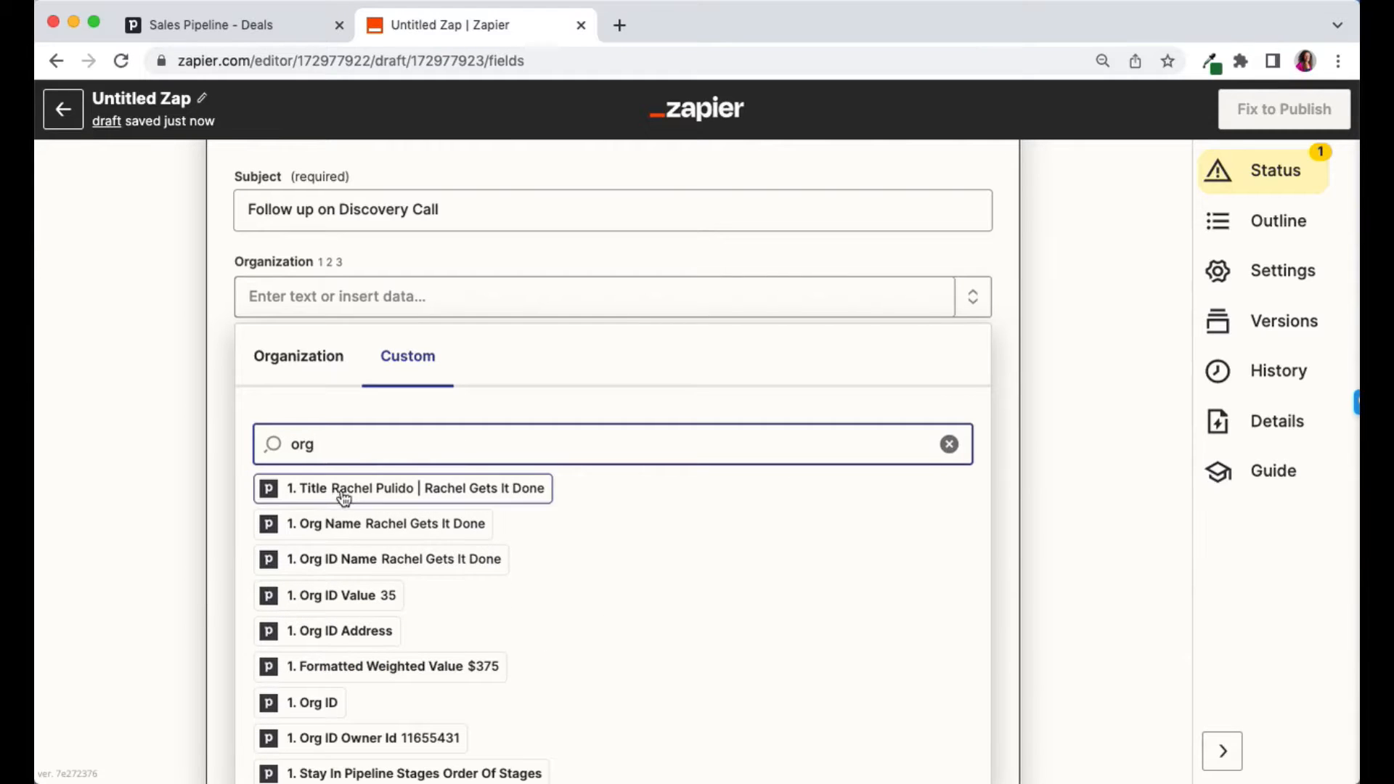
pyautogui.scroll(-2, 216, 577)
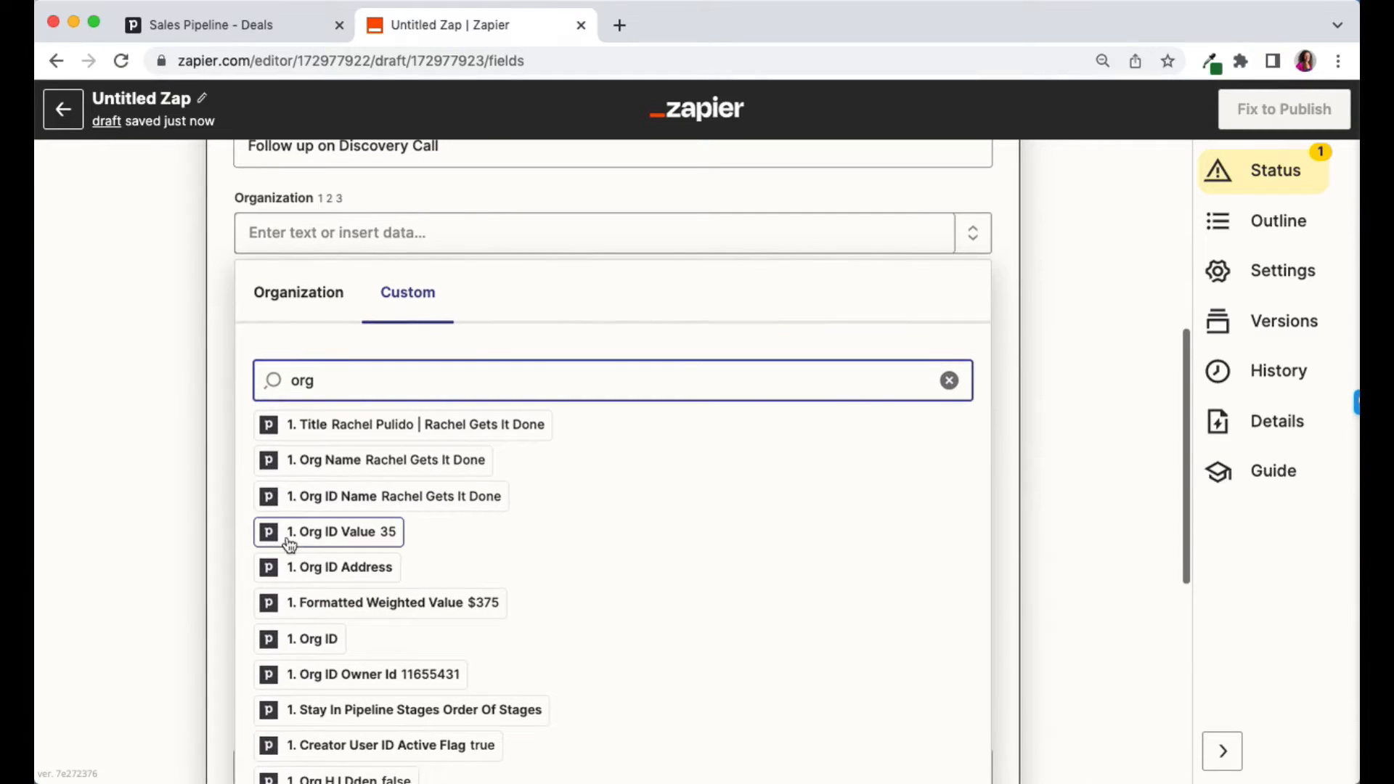
pyautogui.click(342, 539)
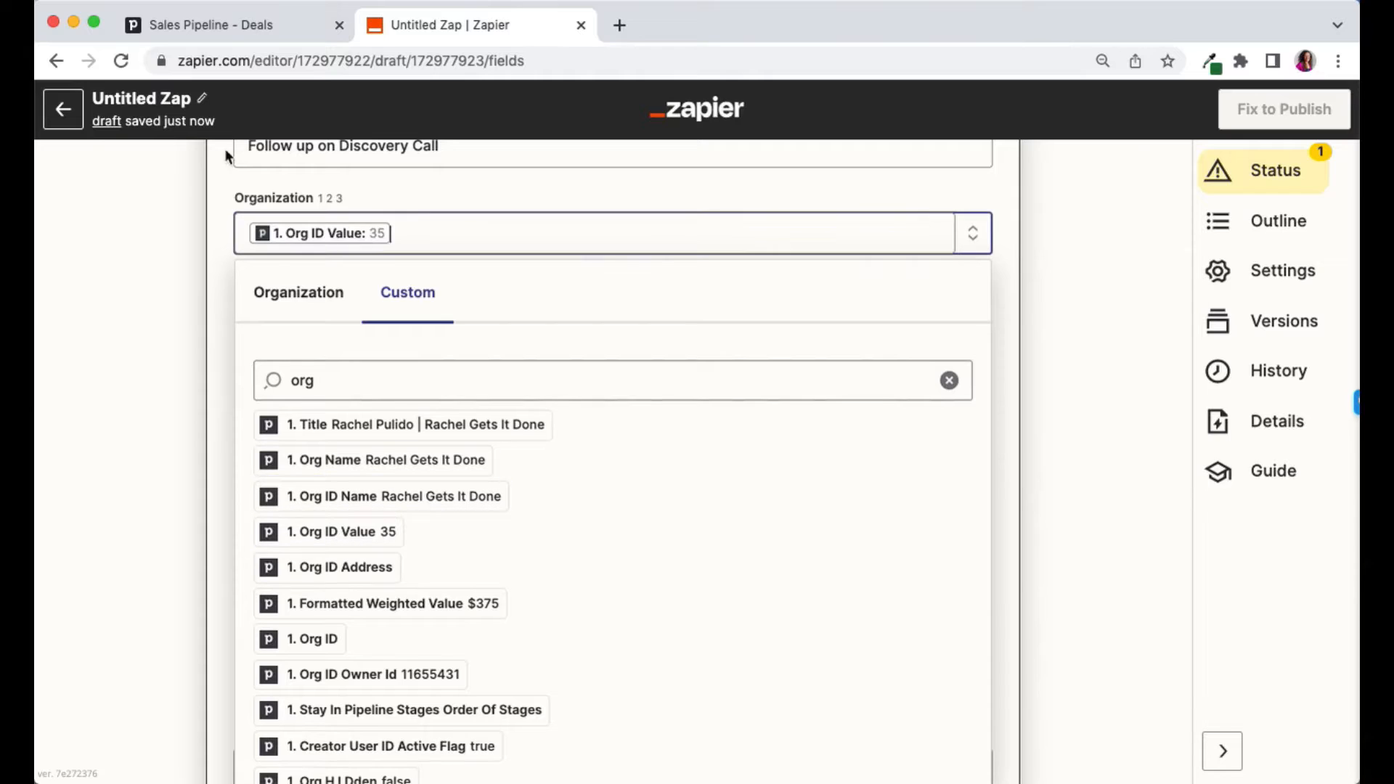
# Open the sample deal and its organization in Pipedrive, and compare the organization's address ID with the Organization value mapped in Zapier.
pyautogui.click(250, 35)
pyautogui.click(875, 357)
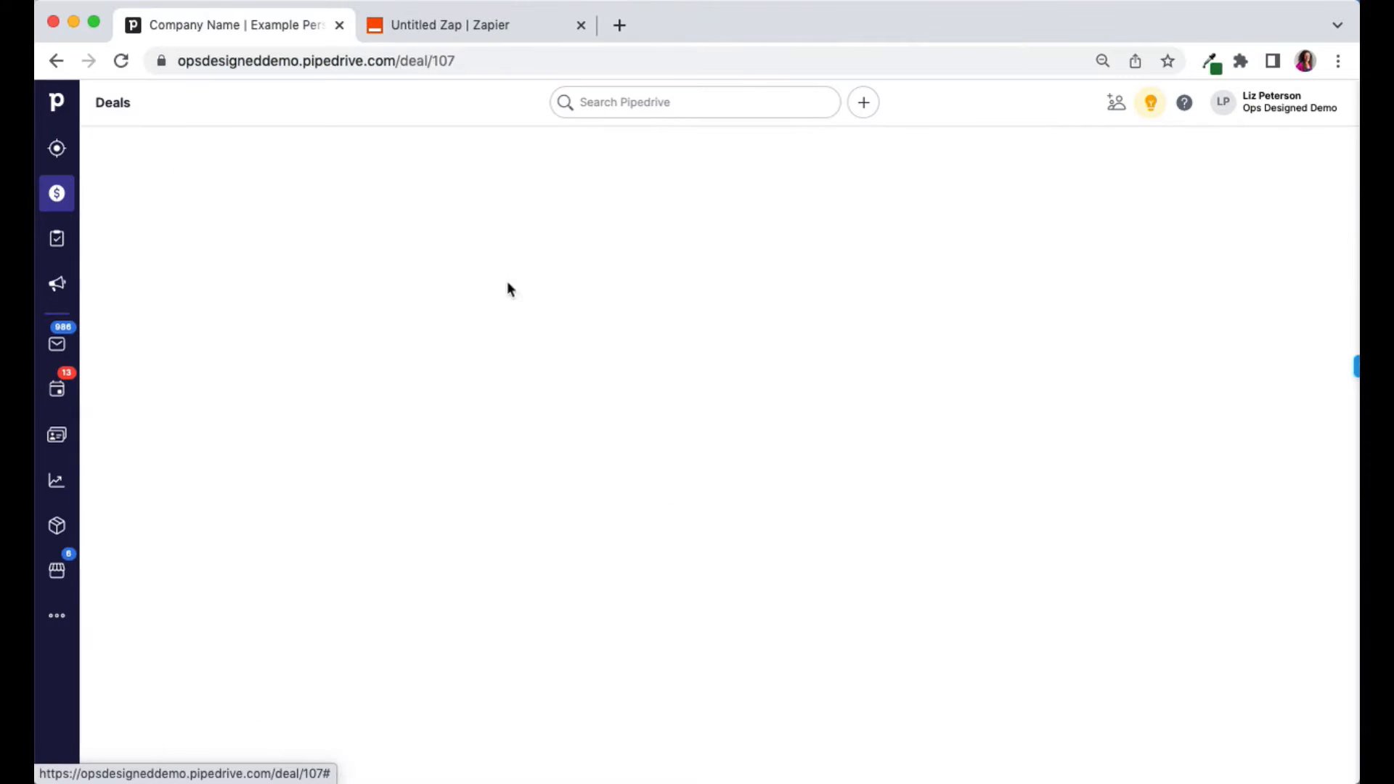
pyautogui.scroll(-5, 316, 548)
pyautogui.scroll(-3, 316, 549)
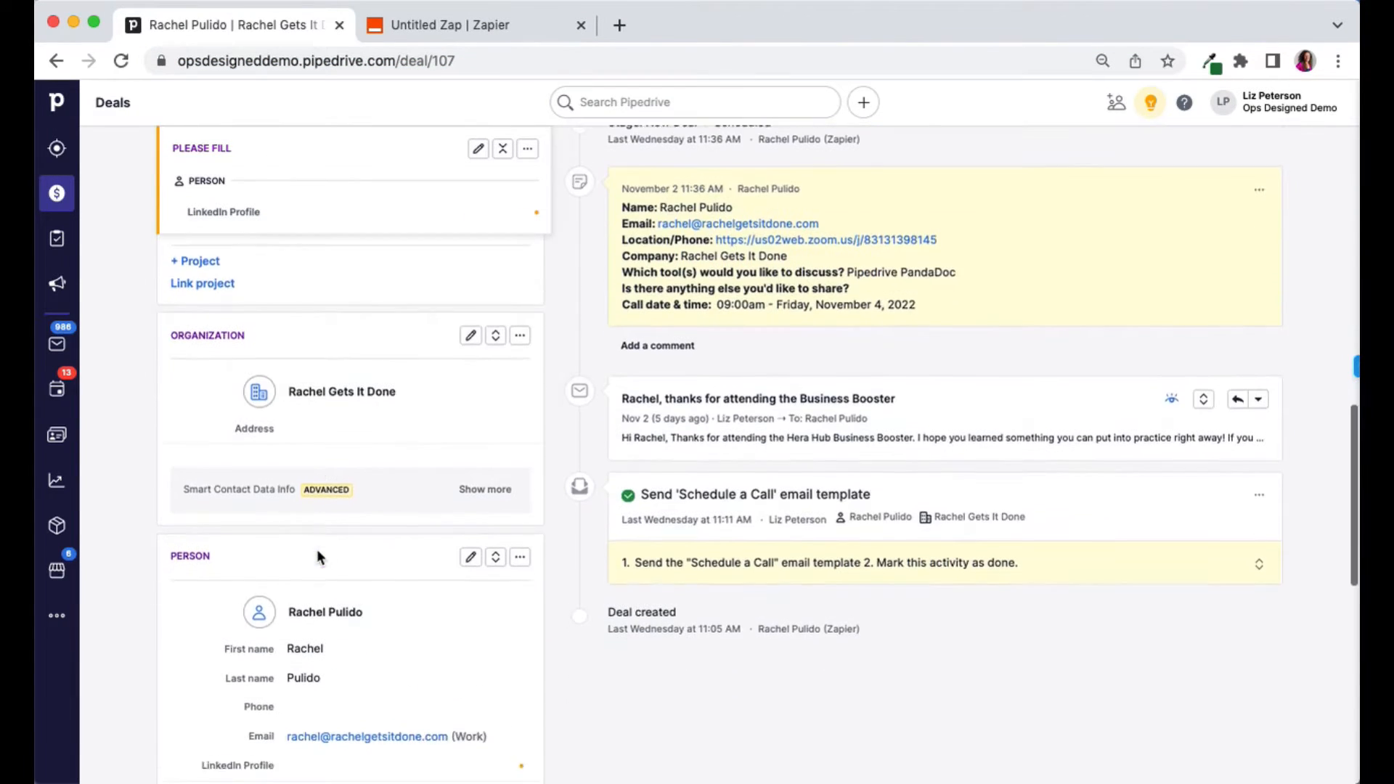
pyautogui.keyDown('super'); pyautogui.click(344, 384); pyautogui.keyUp('super')
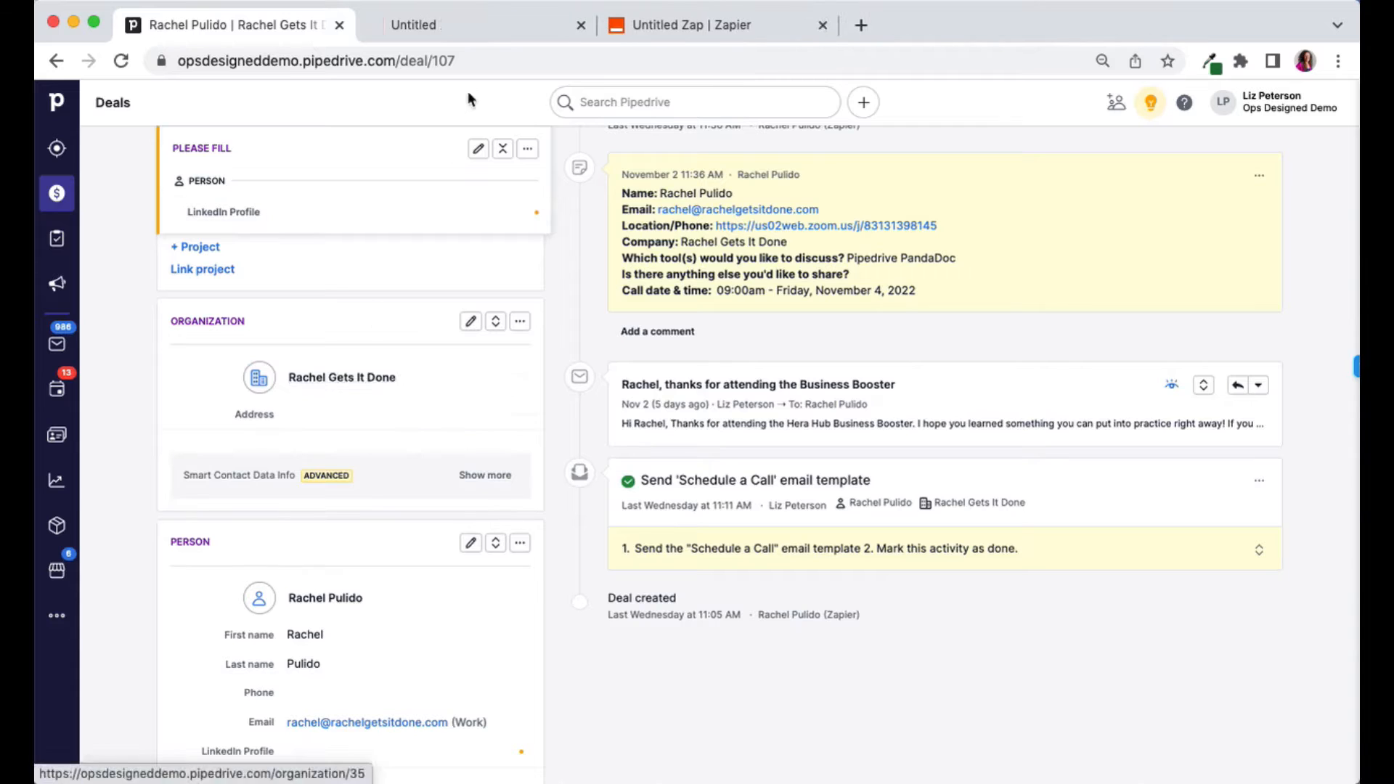
pyautogui.click(474, 20)
pyautogui.click(412, 61)
pyautogui.click(255, 37)
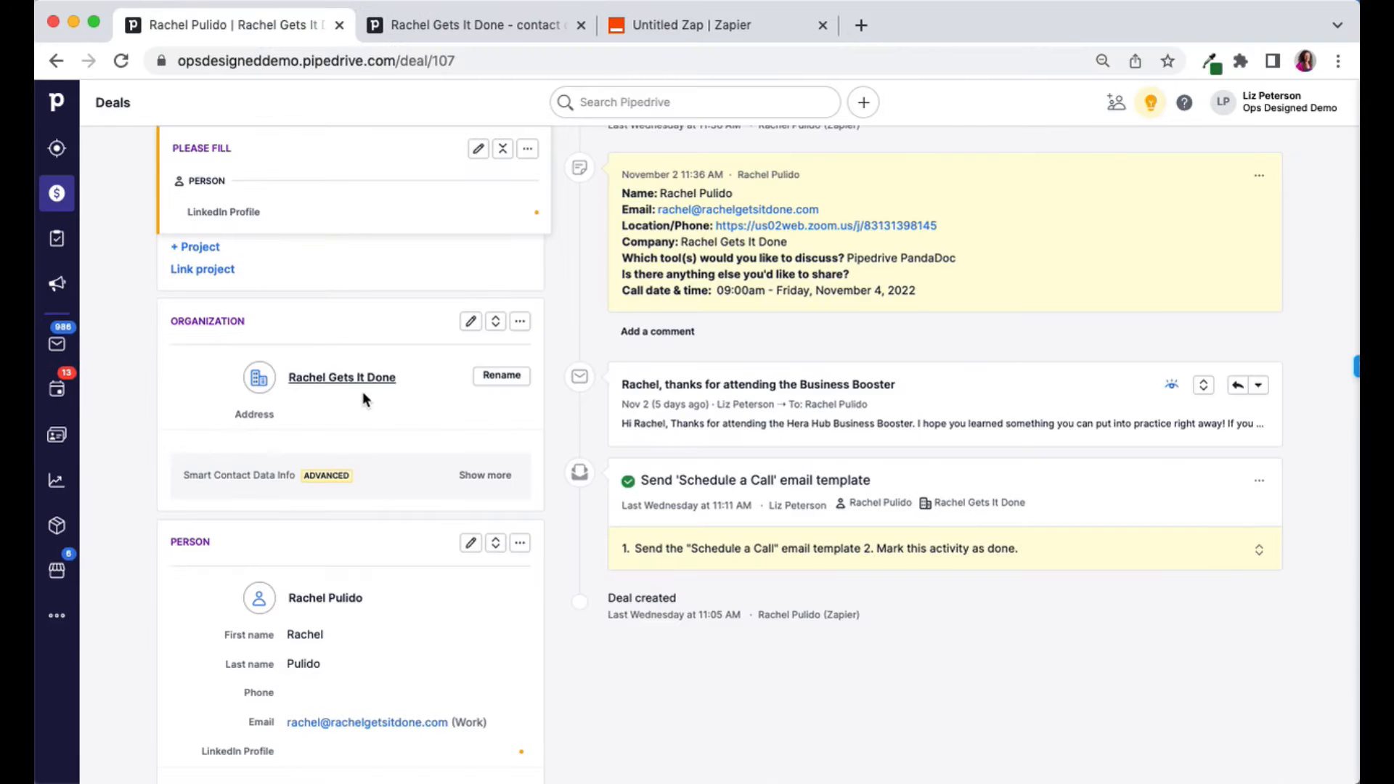
pyautogui.moveTo(364, 388)
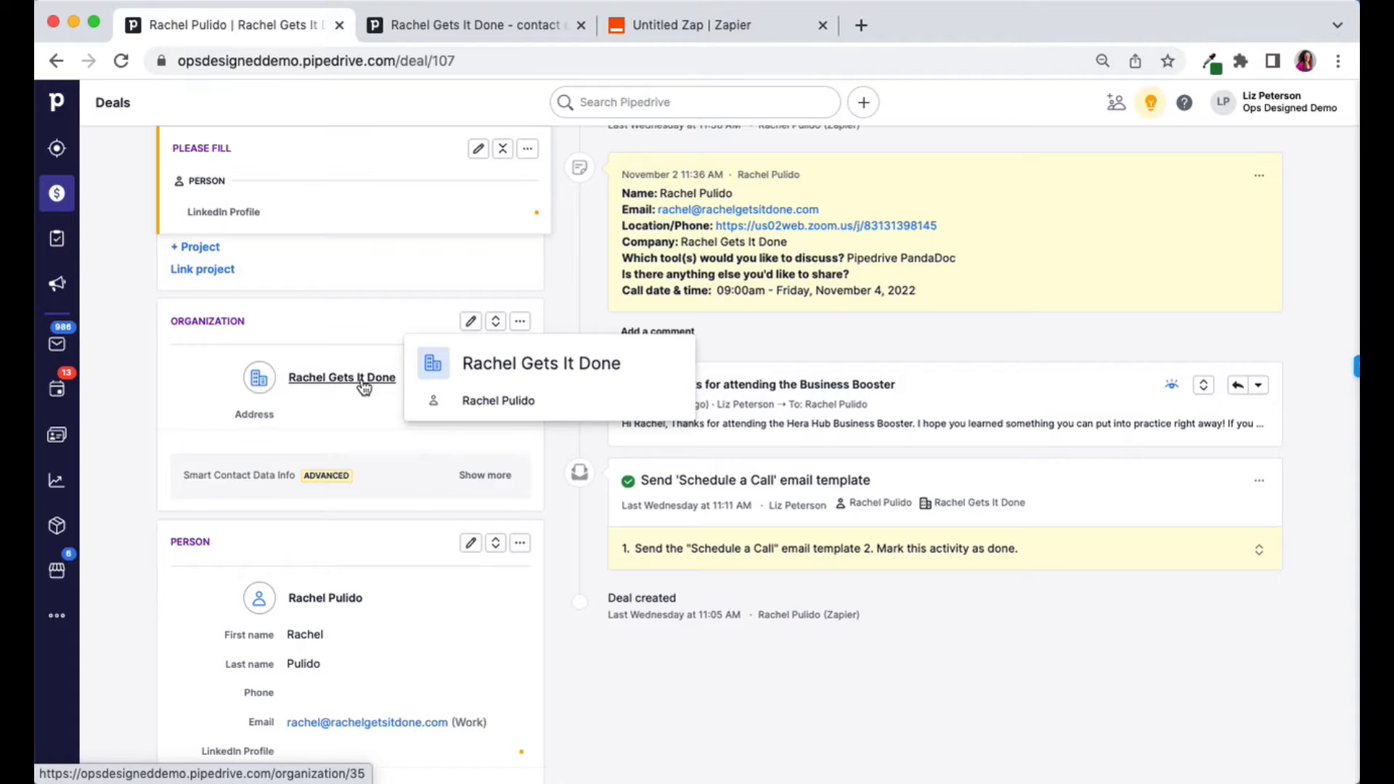
pyautogui.click(660, 25)
pyautogui.click(348, 233)
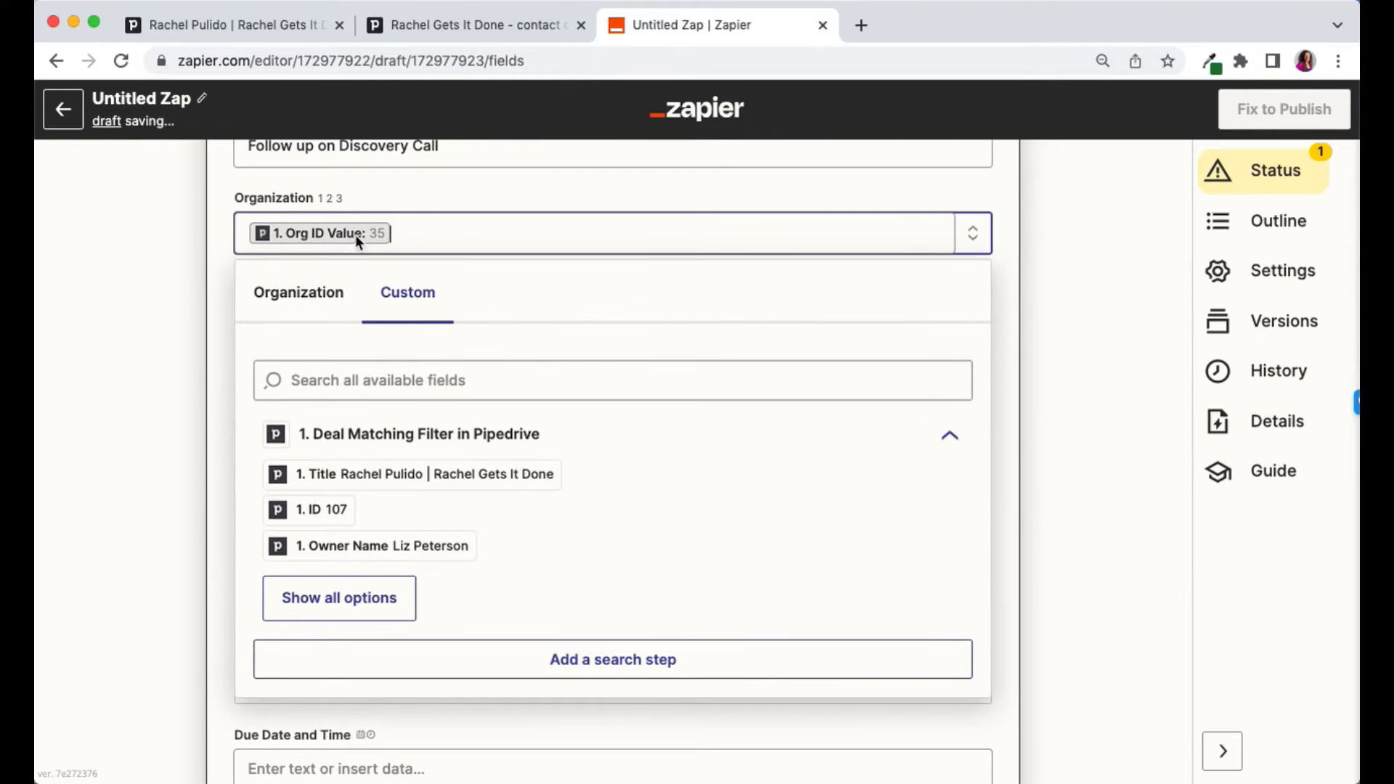
pyautogui.click(174, 258)
# Compare the trigger's User ID Id with the Assign To user list, and map Assign To to that custom value.
pyautogui.scroll(-1, 181, 262)
pyautogui.click(263, 304)
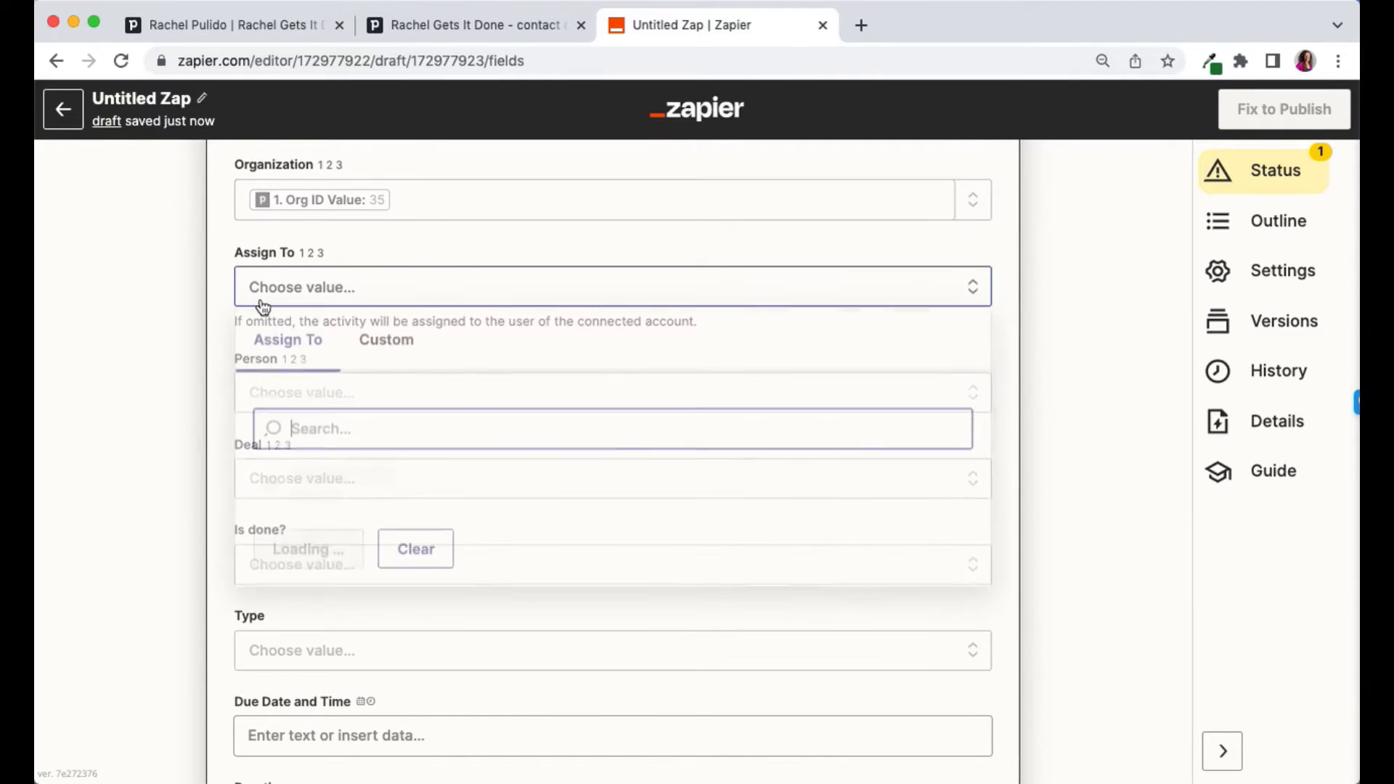
pyautogui.click(386, 344)
pyautogui.click(335, 433)
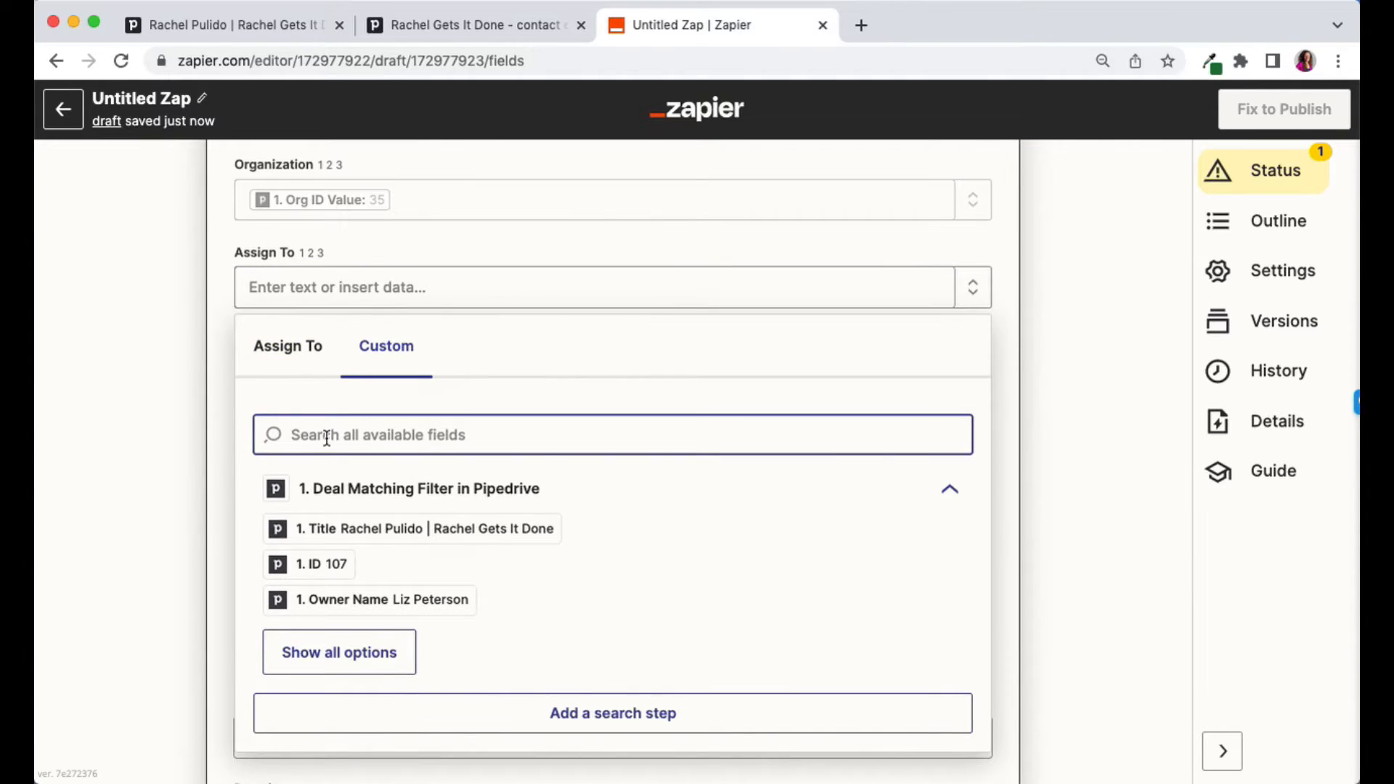
pyautogui.write('user id id')
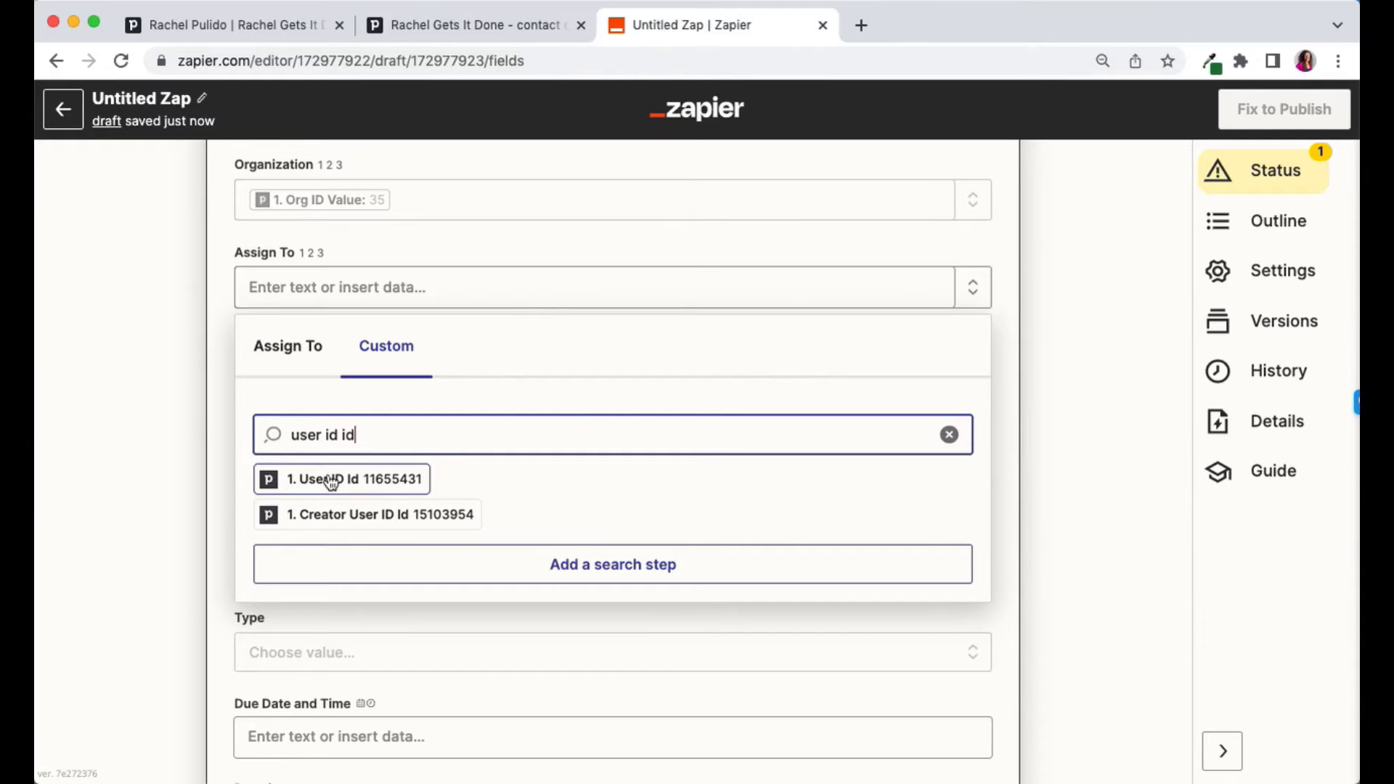
pyautogui.click(286, 367)
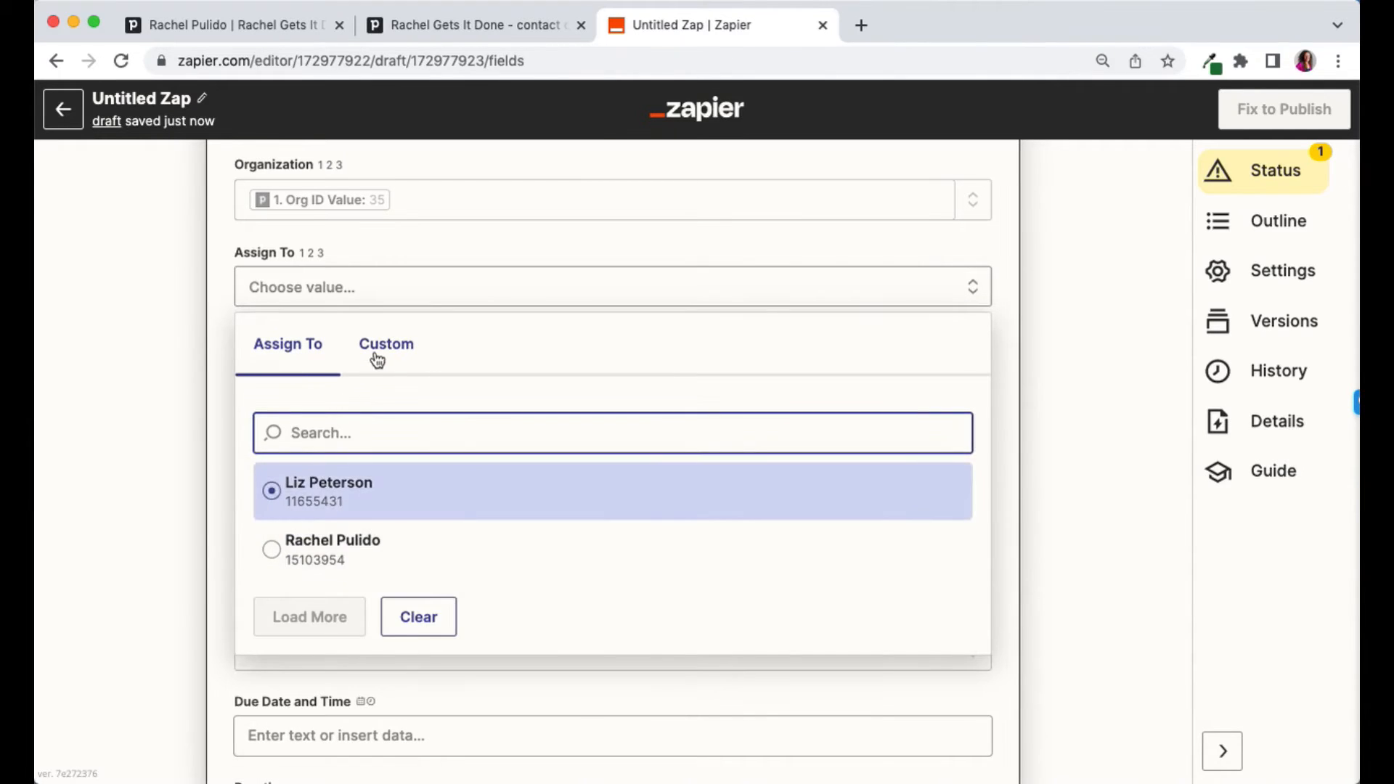
pyautogui.click(377, 361)
pyautogui.click(345, 435)
pyautogui.write('user ')
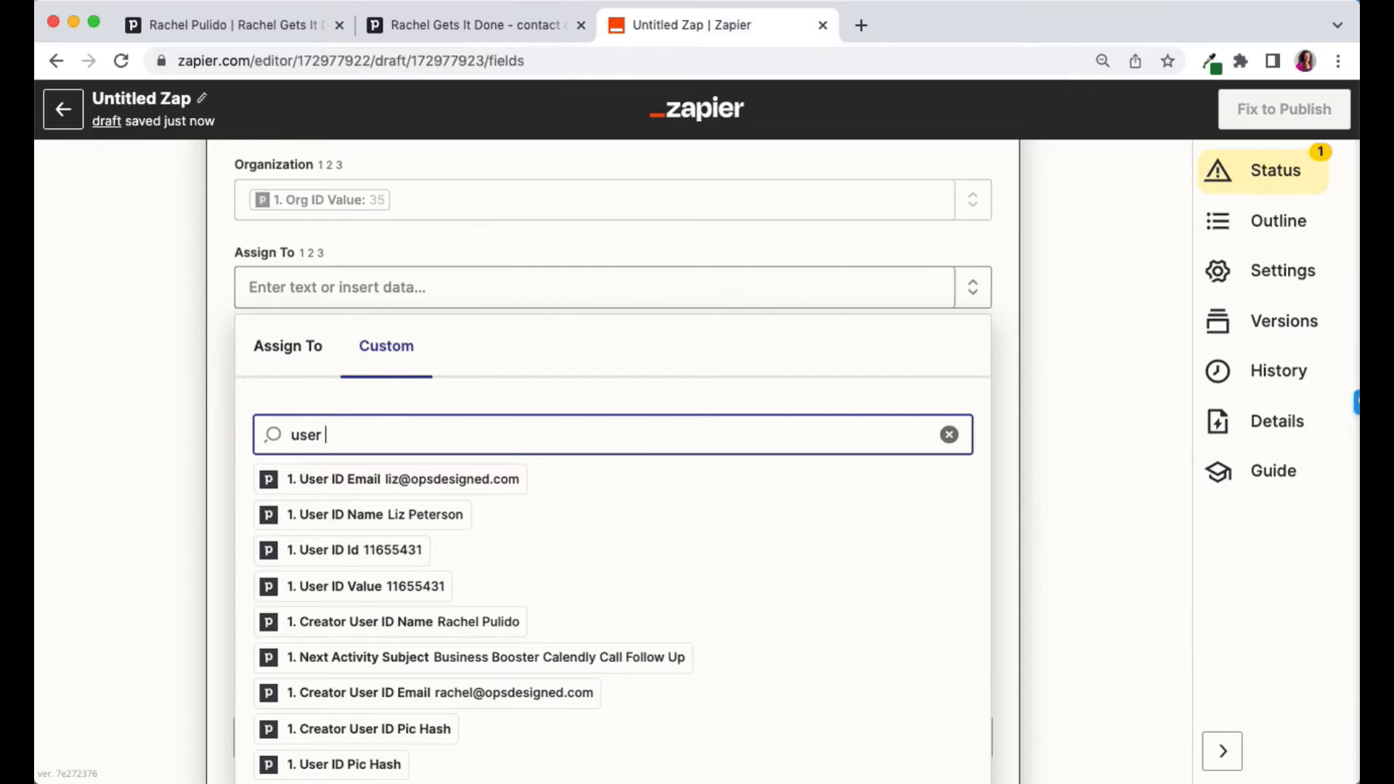
pyautogui.write('id id')
pyautogui.click(312, 480)
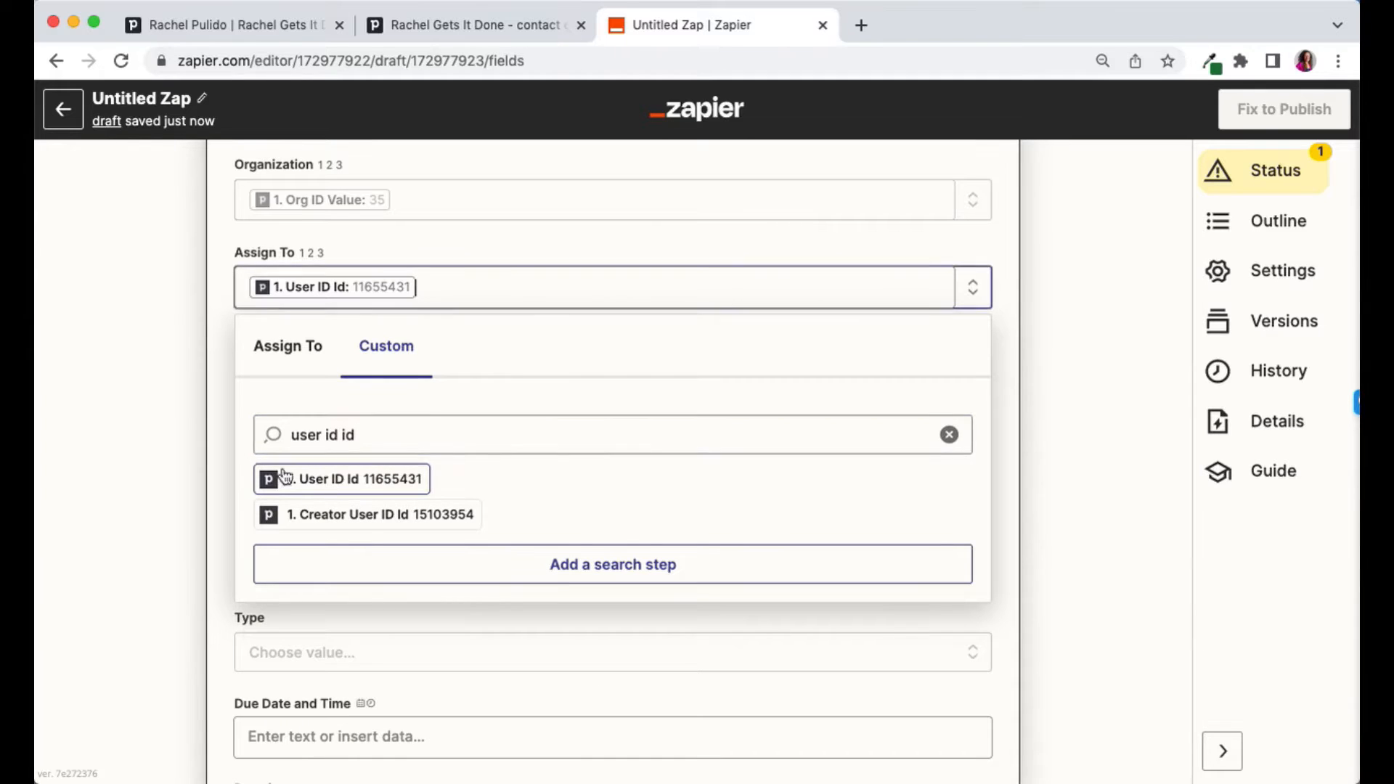
# Find the trigger's person fields with "person id" and map the activity's Person to the custom value Person ID Value.
pyautogui.scroll(-2, 157, 359)
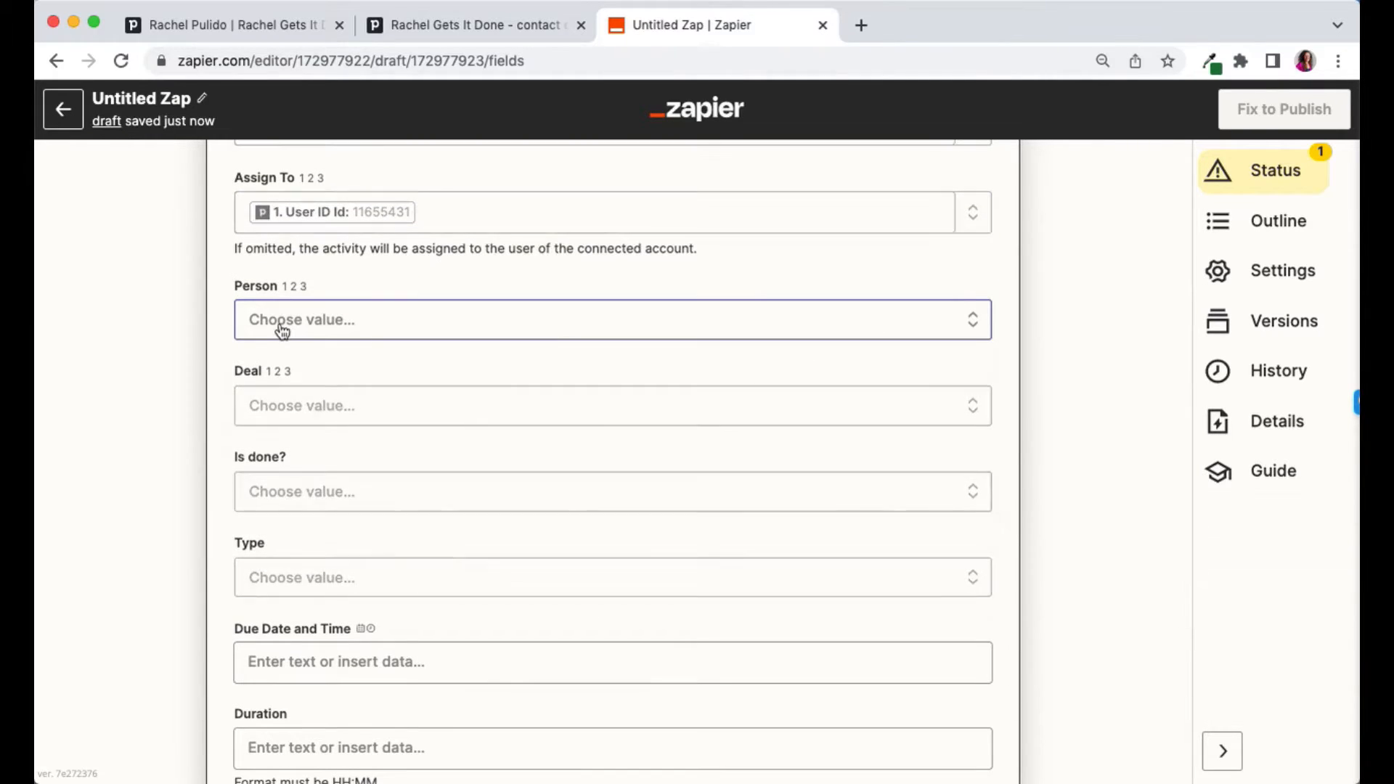
pyautogui.click(290, 324)
pyautogui.click(363, 377)
pyautogui.write('person i')
pyautogui.scroll(-1, 200, 515)
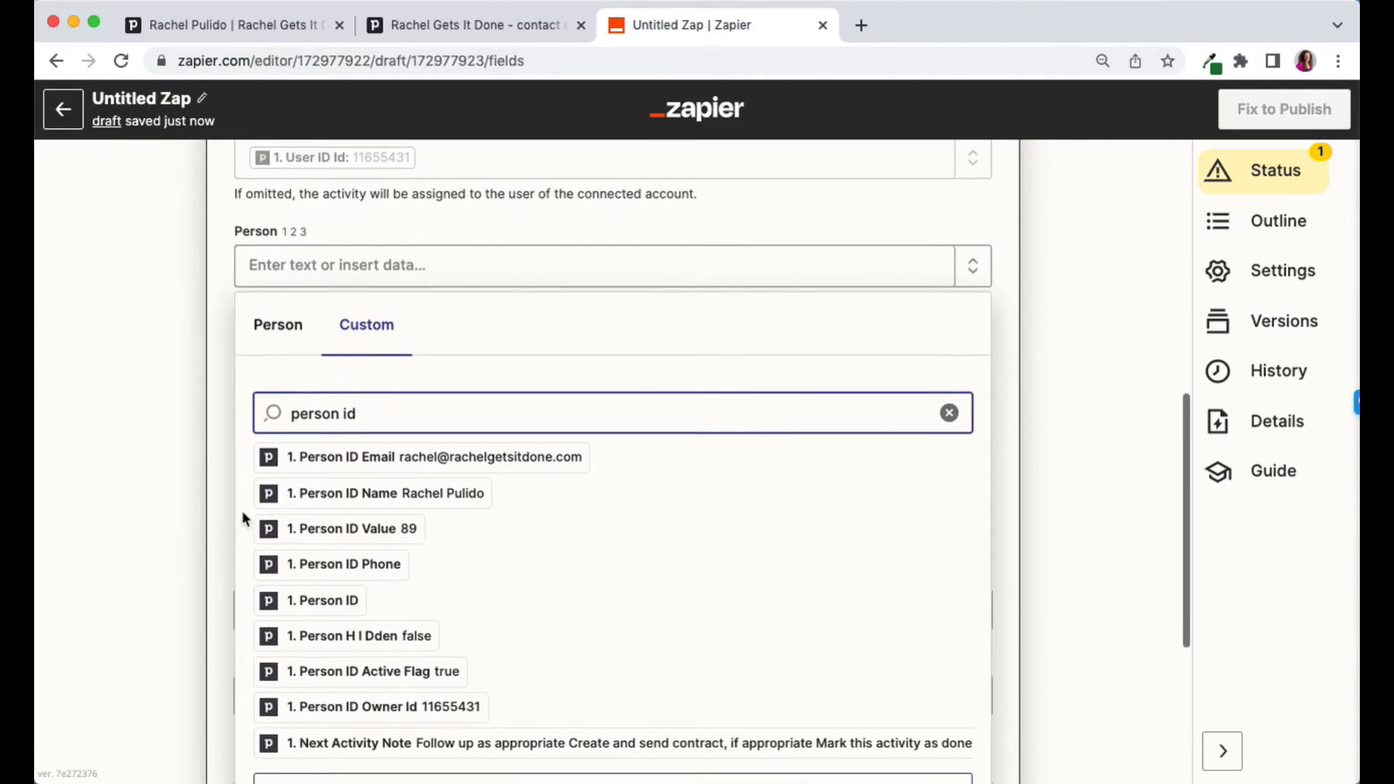
pyautogui.click(333, 537)
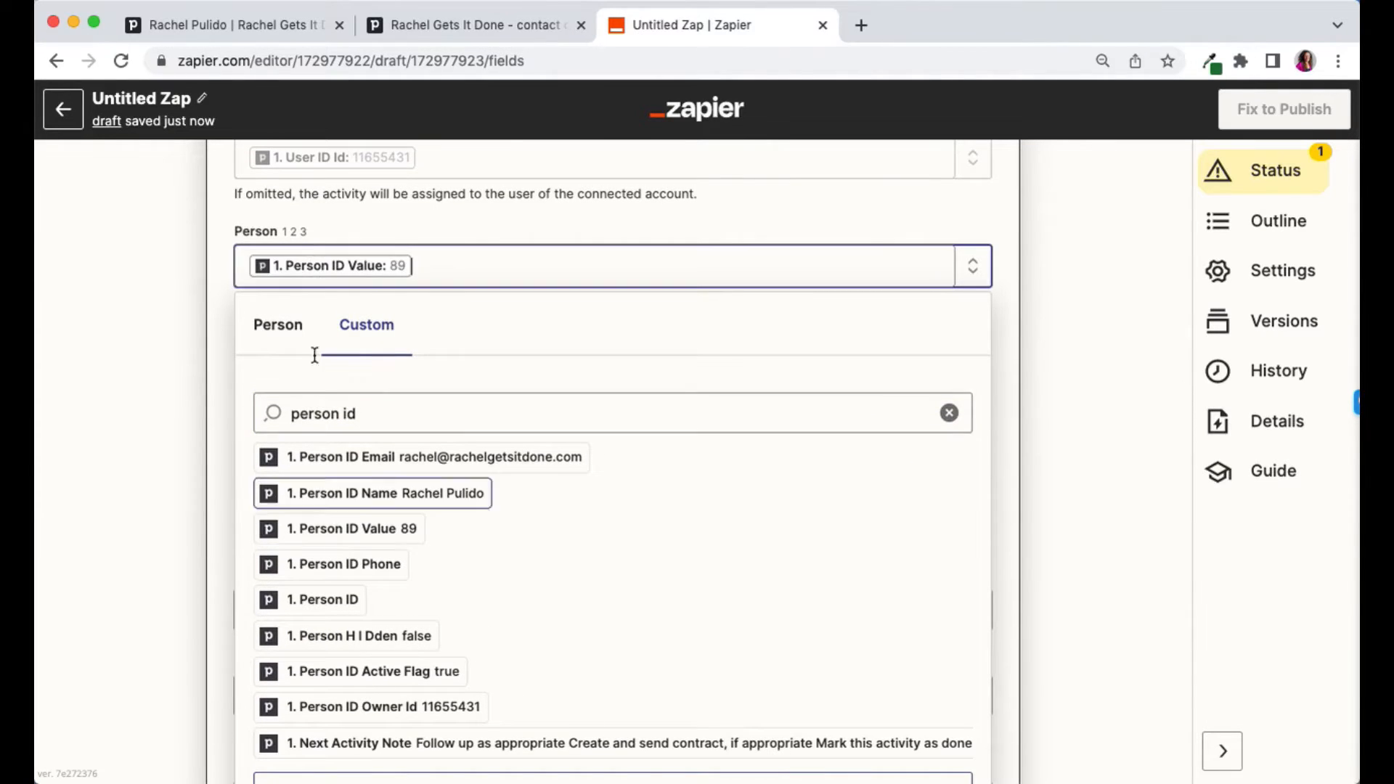
# Check the linked person's ID on the sample deal in Pipedrive and return to the Zap in Zapier.
pyautogui.click(242, 32)
pyautogui.scroll(-3, 191, 390)
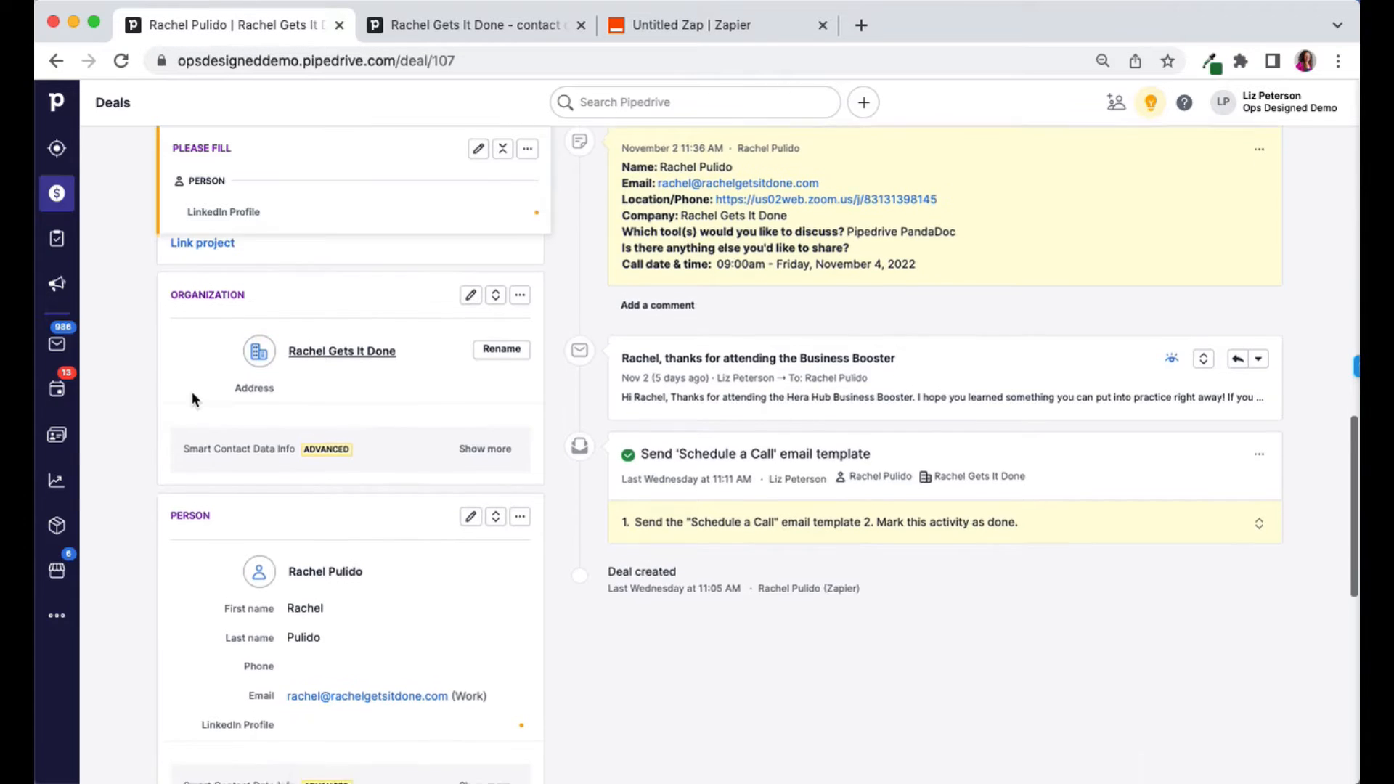
pyautogui.moveTo(308, 459)
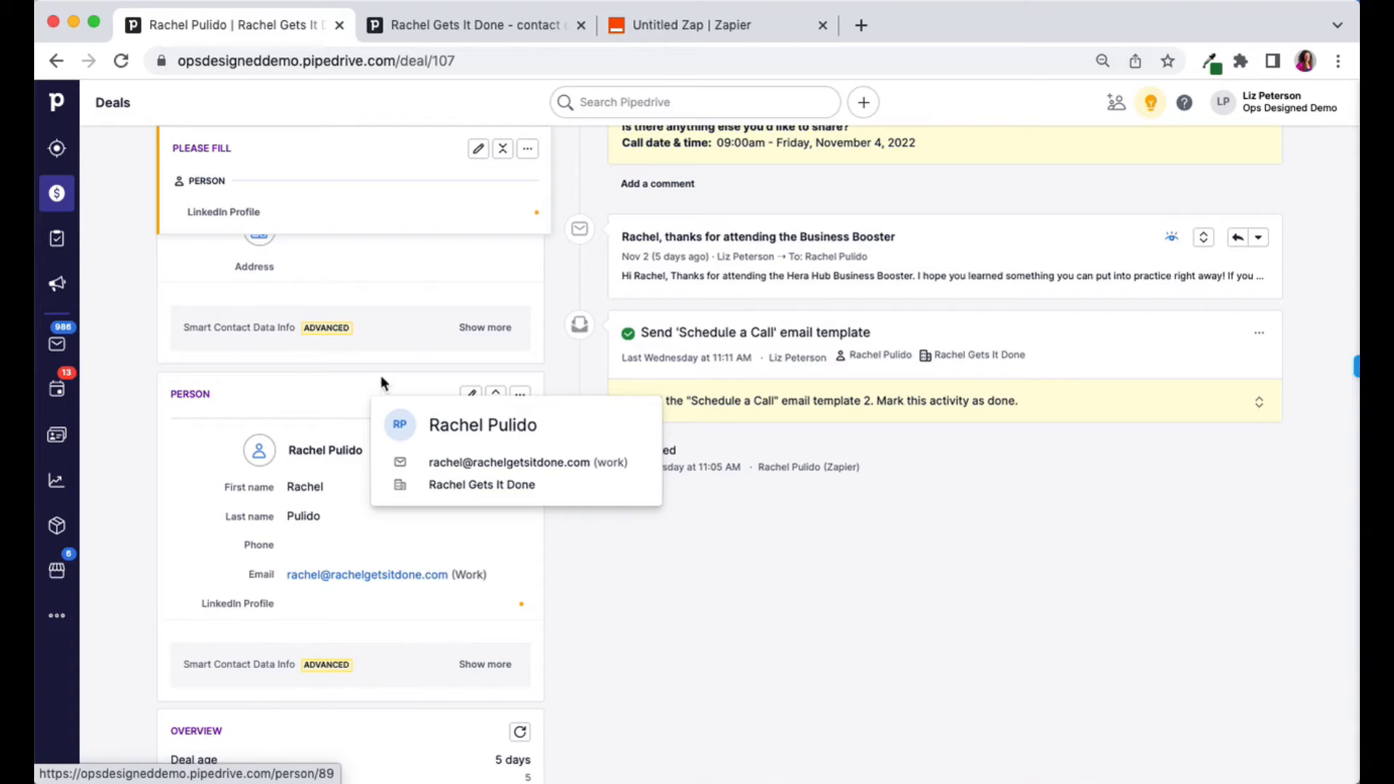
pyautogui.click(700, 27)
pyautogui.click(141, 427)
# Map the activity's Deal to the custom value ID from the Deal Matching Filter trigger.
pyautogui.scroll(-1, 145, 413)
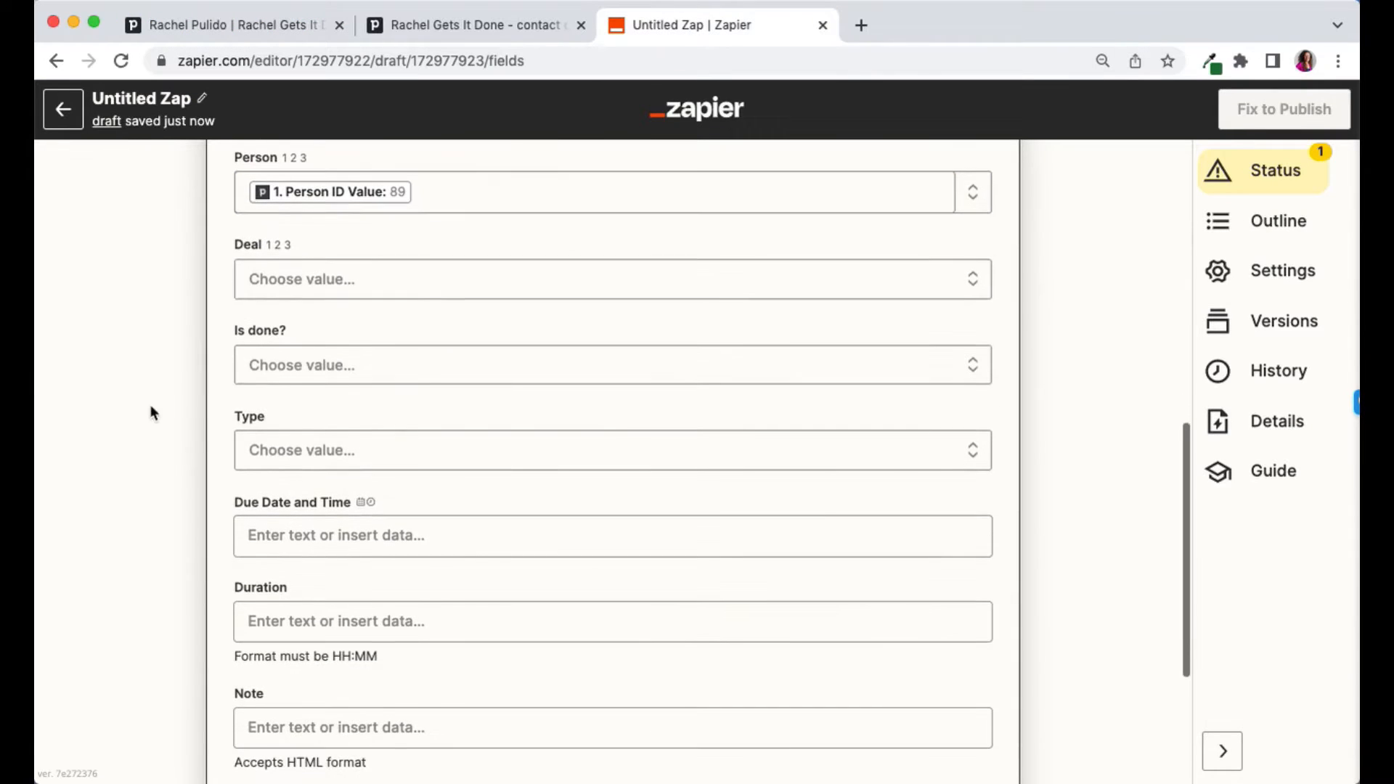
pyautogui.click(363, 283)
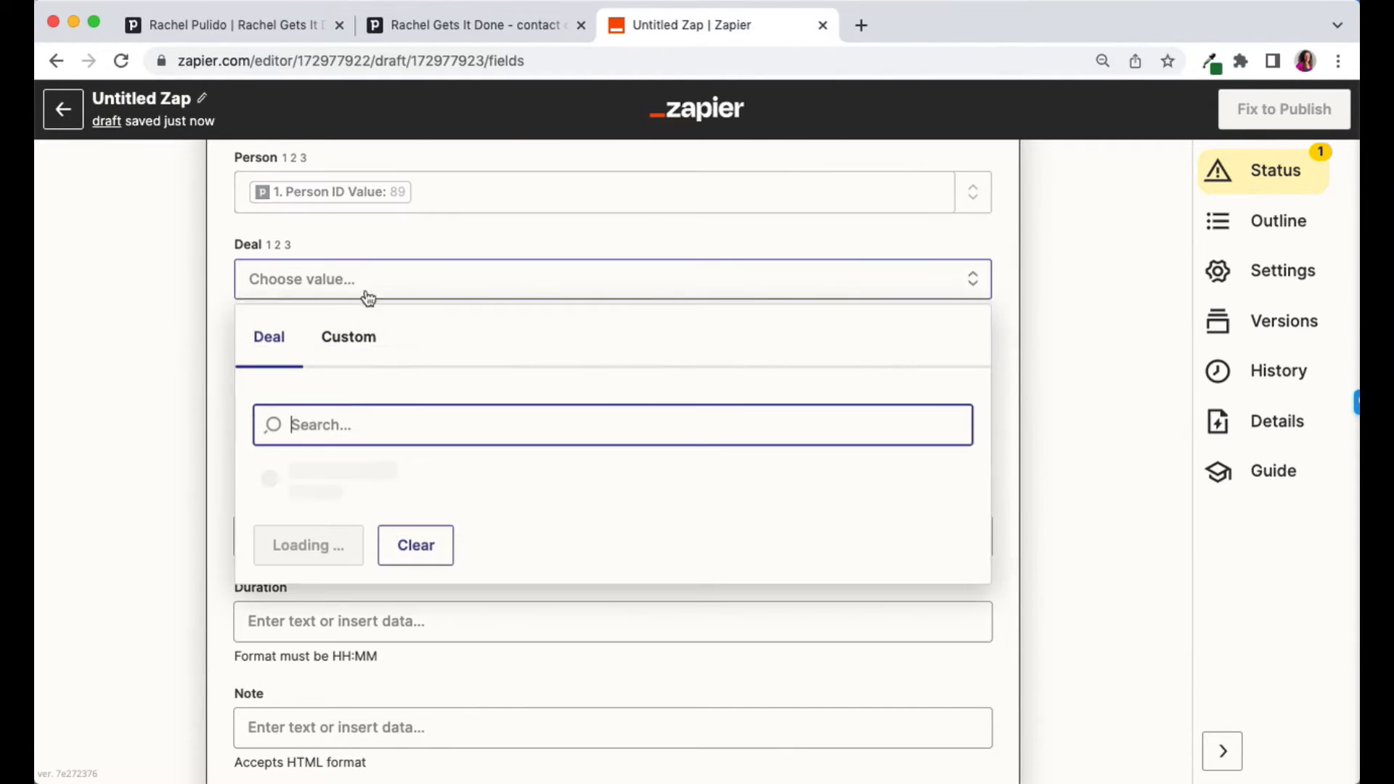
pyautogui.click(354, 340)
pyautogui.click(294, 563)
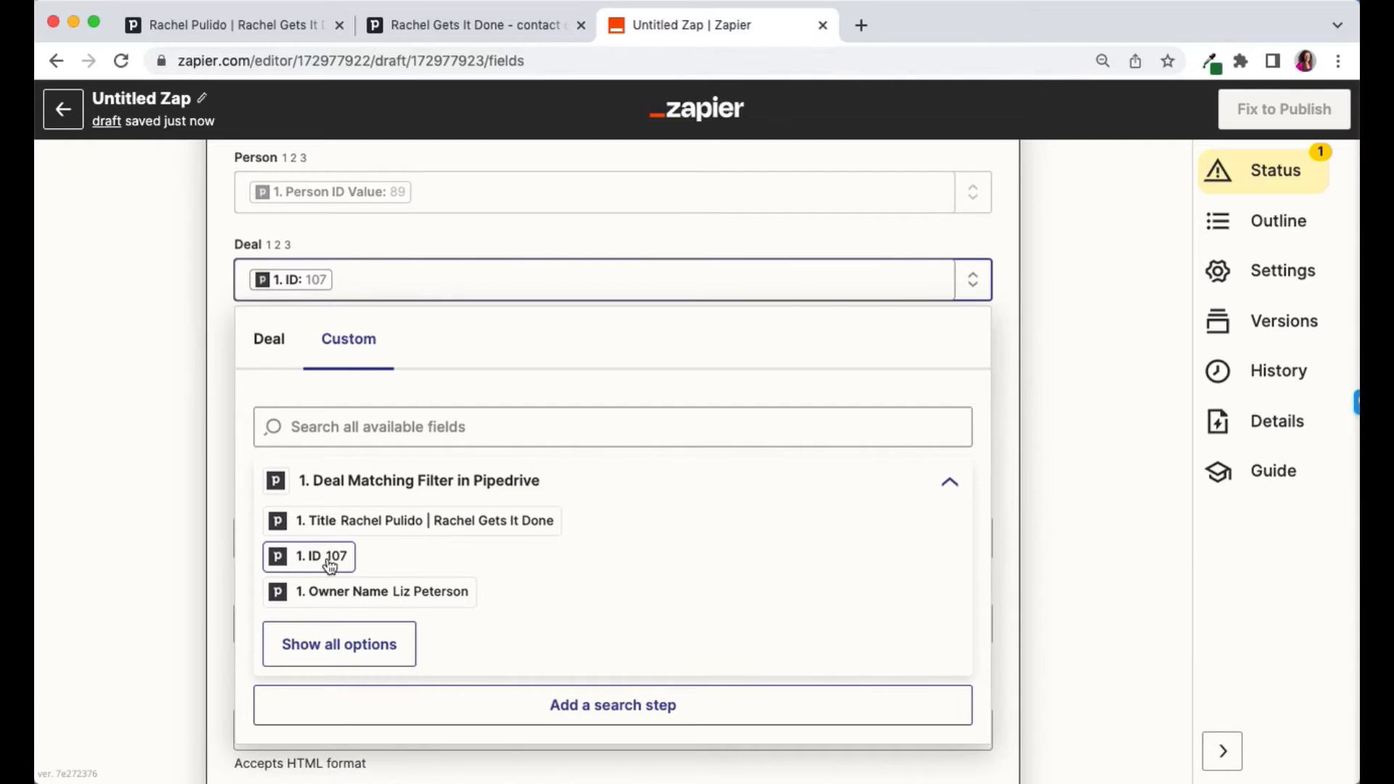
# Set the activity's "Is done?" option to No and its Type to Call.
pyautogui.scroll(-1, 194, 389)
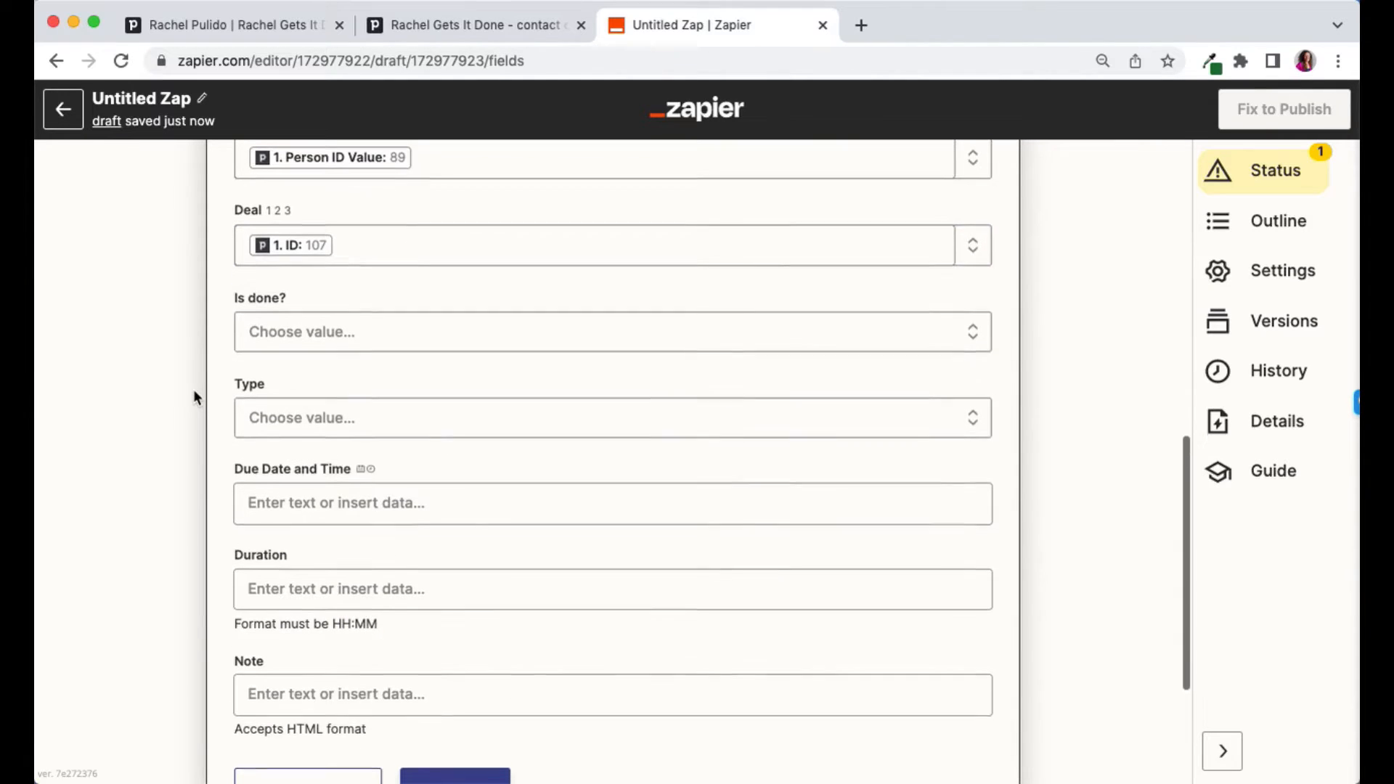
pyautogui.click(290, 318)
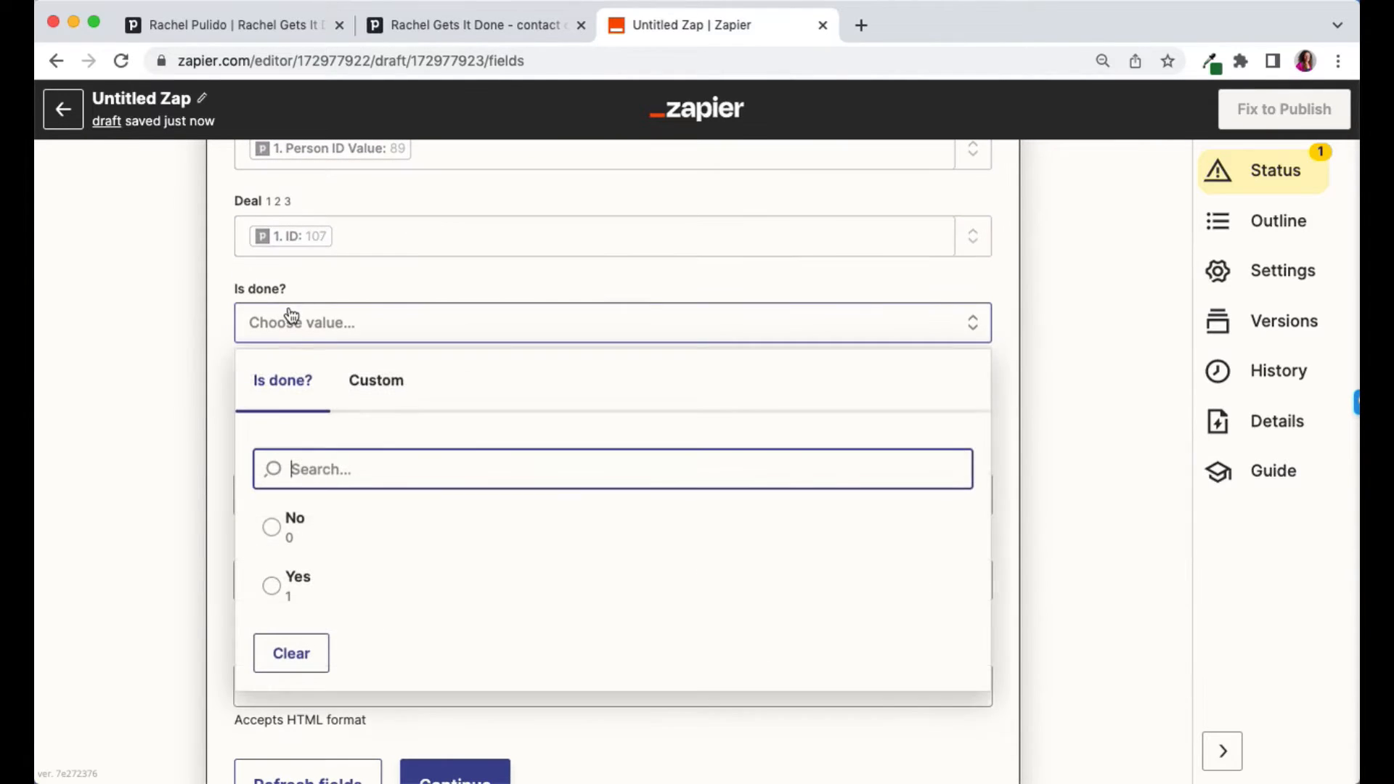
pyautogui.click(306, 536)
pyautogui.click(280, 410)
pyautogui.scroll(-2, 168, 380)
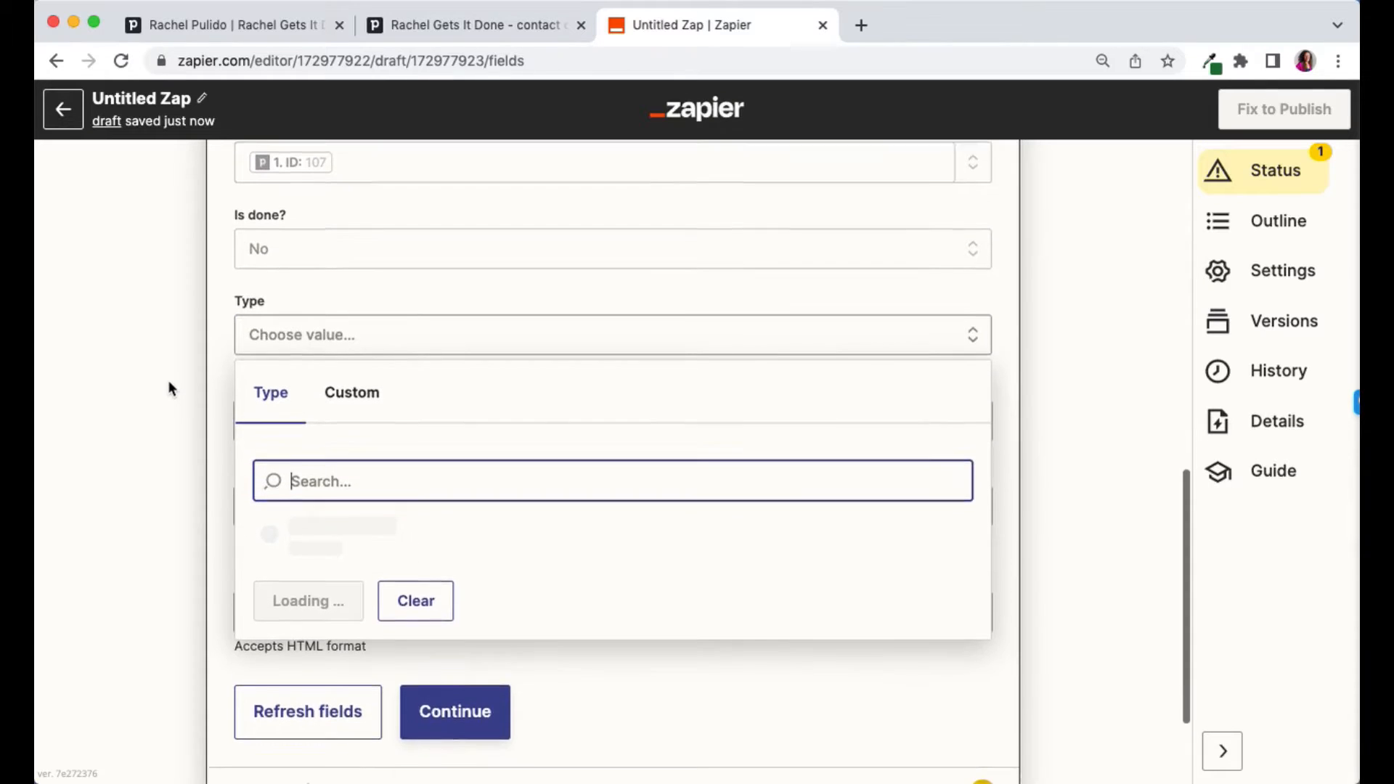
pyautogui.click(321, 496)
# Set the activity's Due Date and Time to "Tomorrow at 5PM".
pyautogui.scroll(-2, 208, 312)
pyautogui.click(267, 313)
pyautogui.write('Tomo')
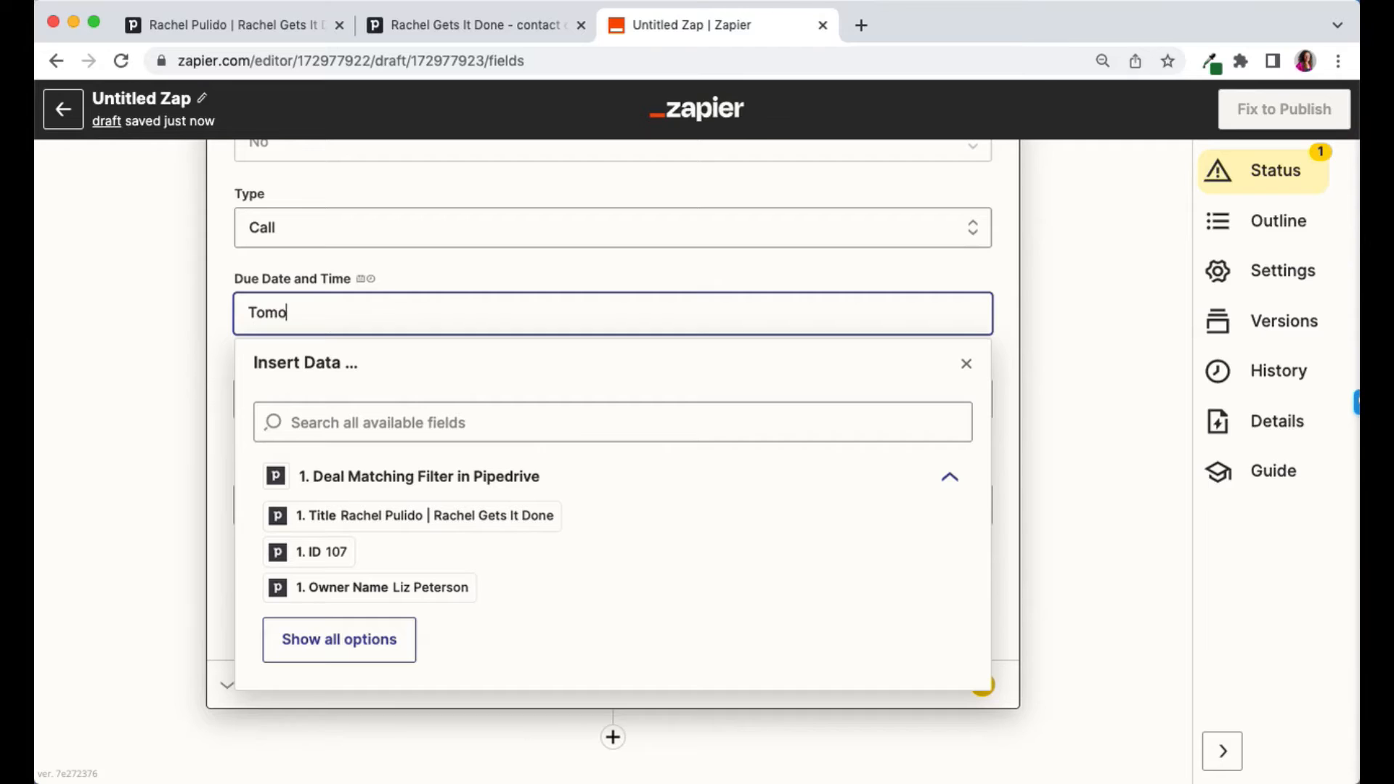
pyautogui.write('rrow at 5PM')
pyautogui.click(152, 292)
pyautogui.scroll(-1, 153, 292)
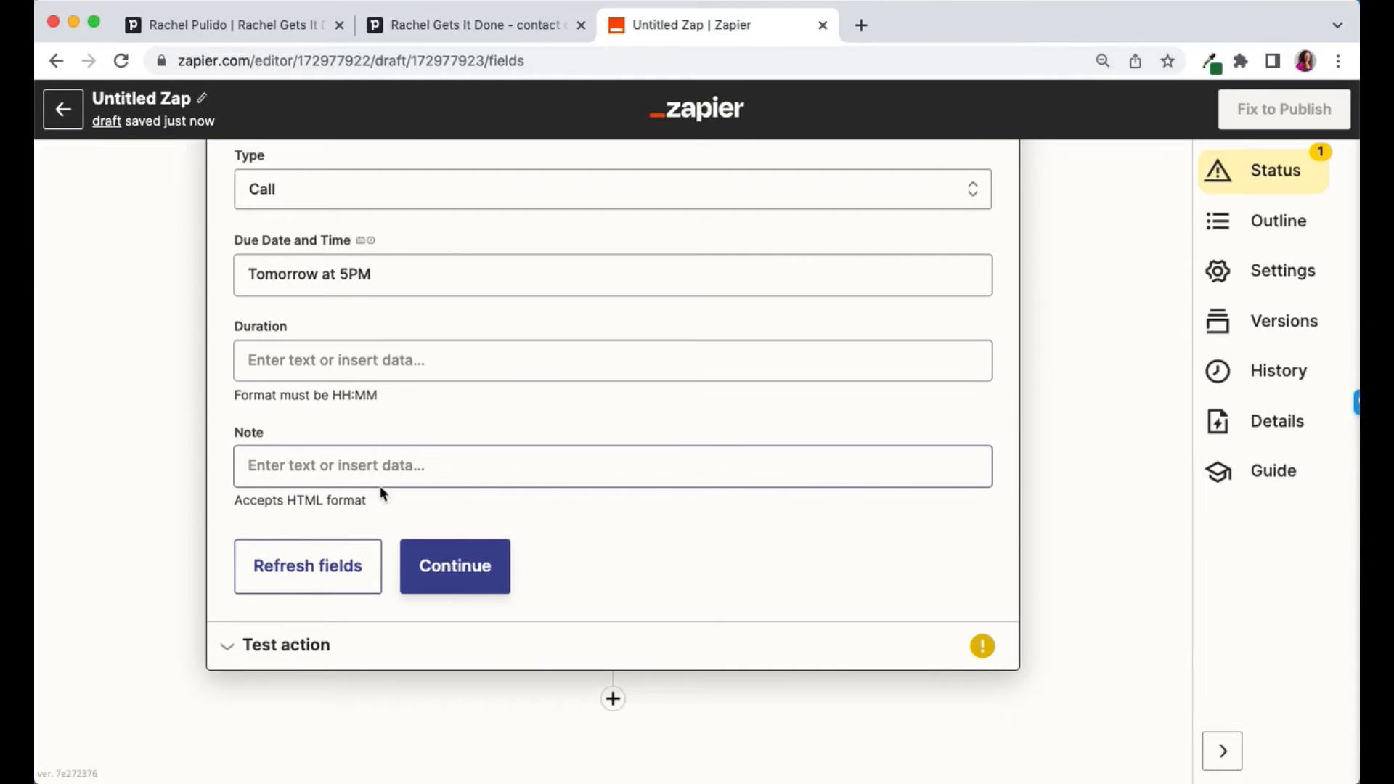
# Test the Create Activity action and check the sample deal's planned activities in Pipedrive.
pyautogui.click(461, 570)
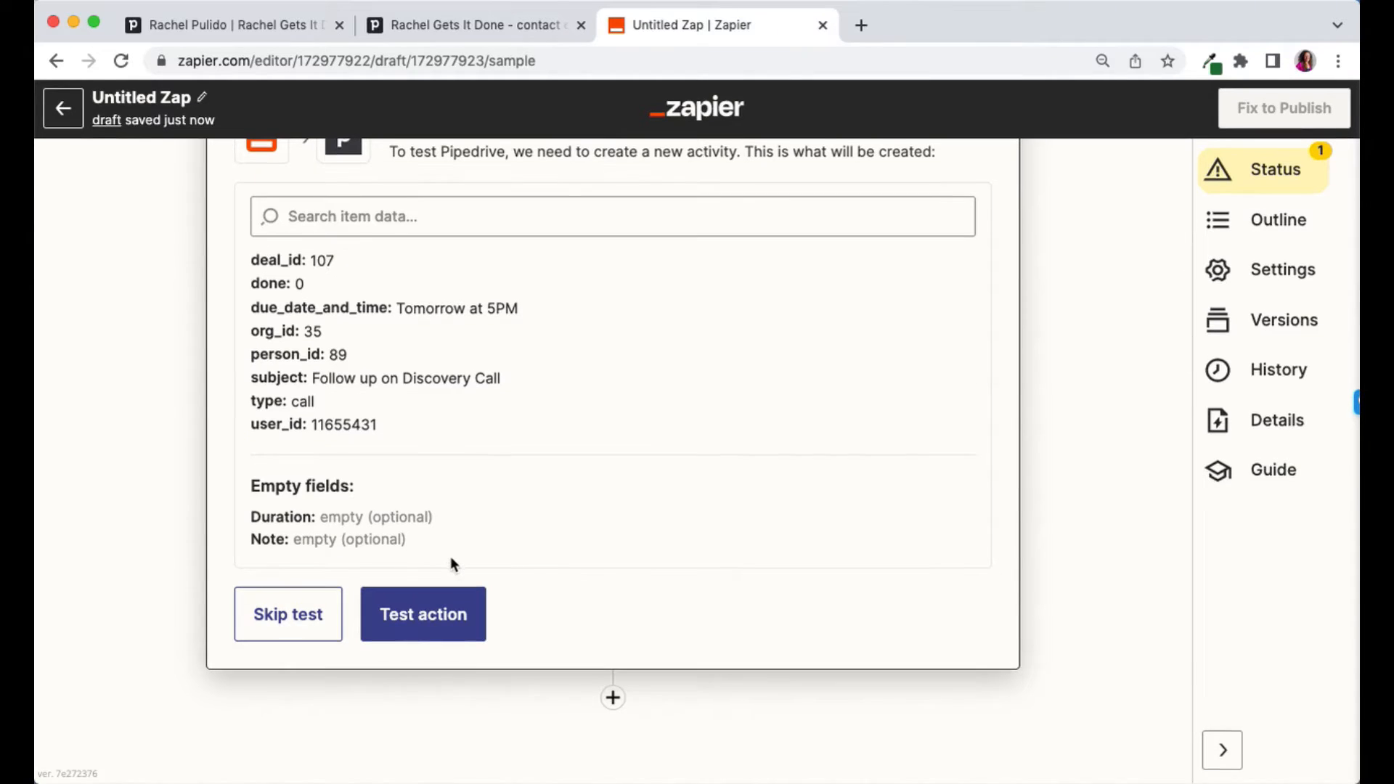
pyautogui.click(461, 616)
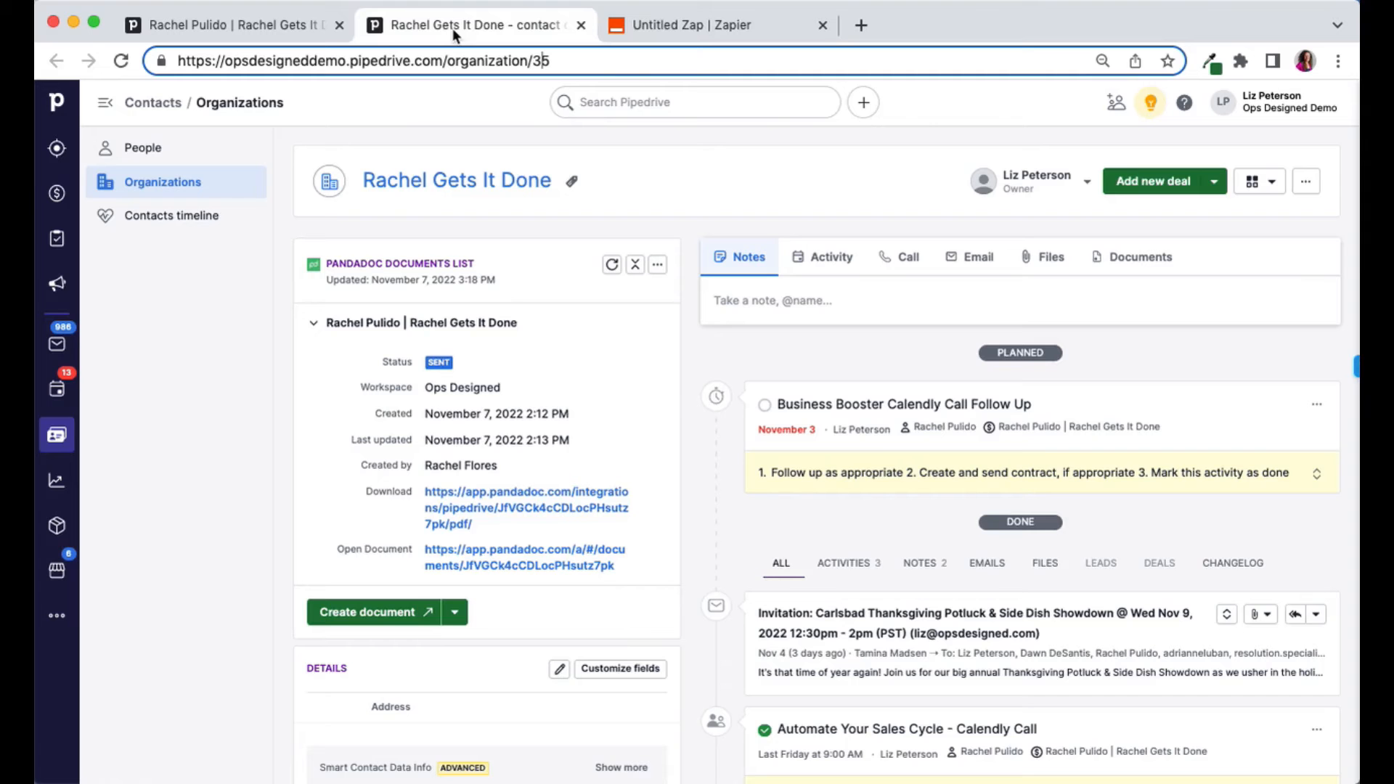
pyautogui.click(452, 26)
pyautogui.click(236, 29)
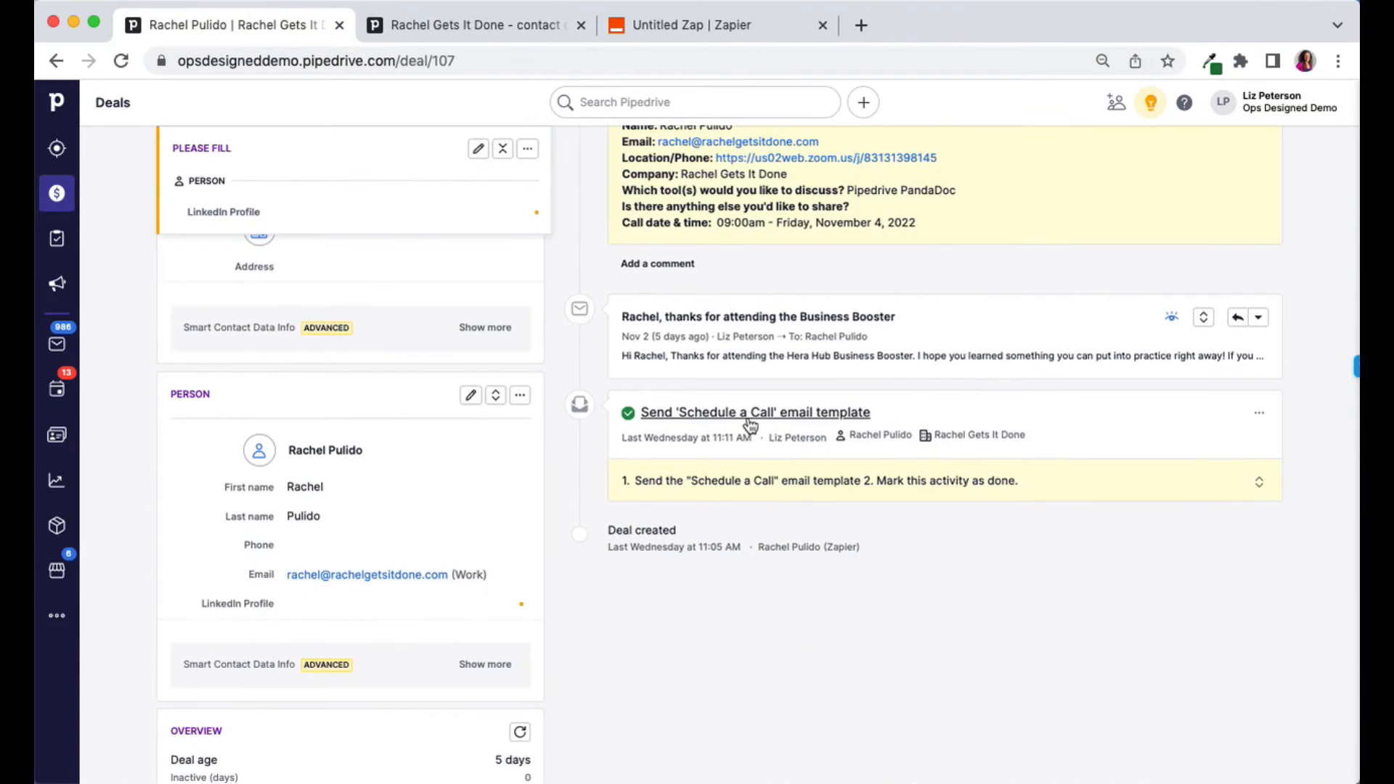
pyautogui.scroll(6, 748, 420)
pyautogui.scroll(6, 748, 418)
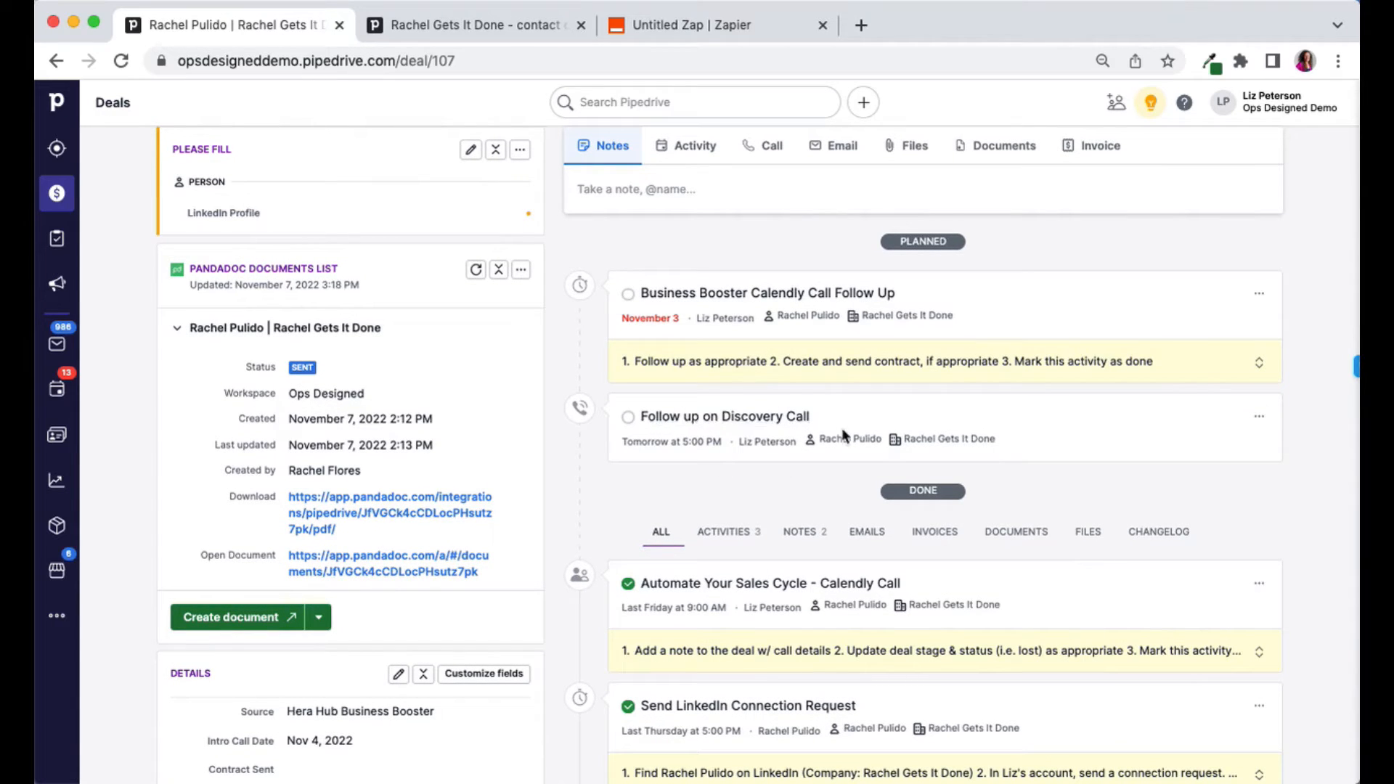
# Delete the planned "Business Booster Calendly Call Follow Up" activity from the sample deal.
pyautogui.click(1259, 293)
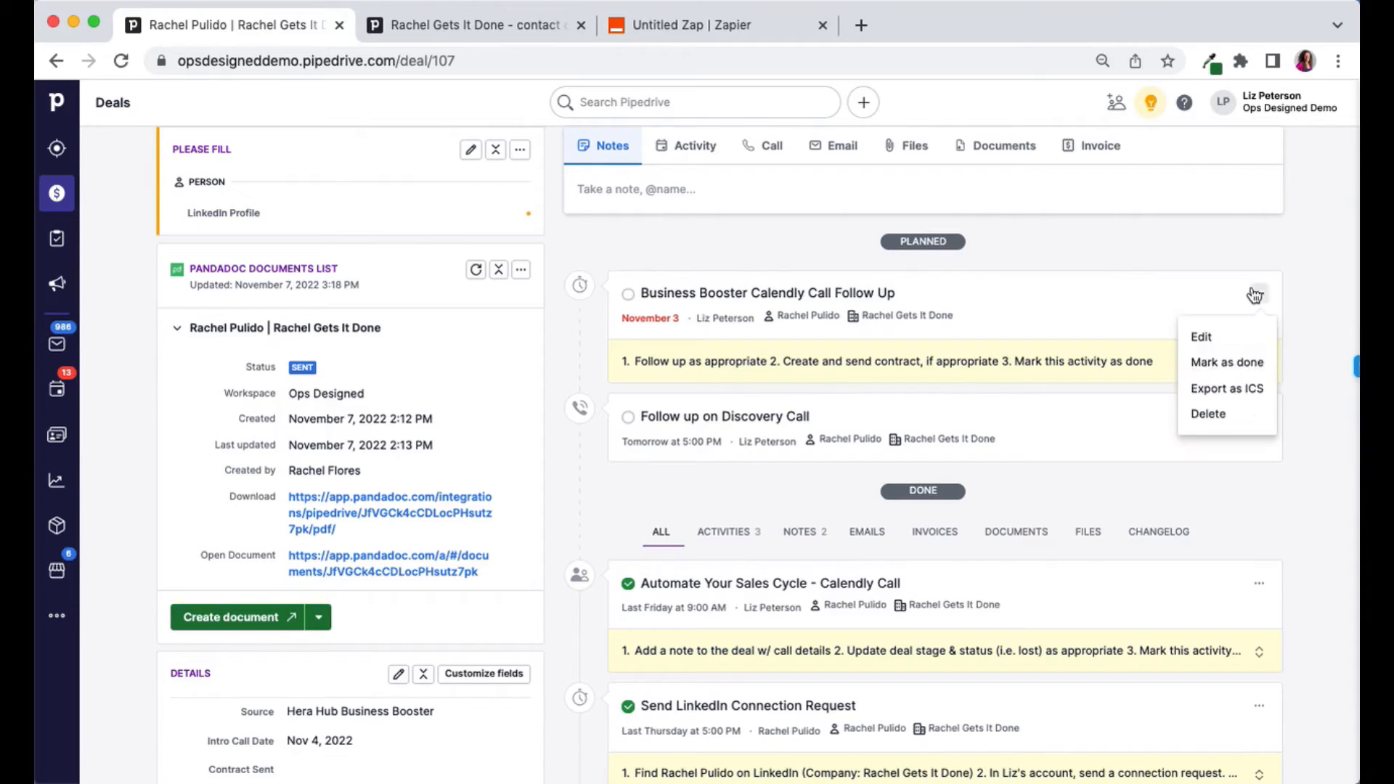
pyautogui.click(1213, 415)
pyautogui.click(842, 474)
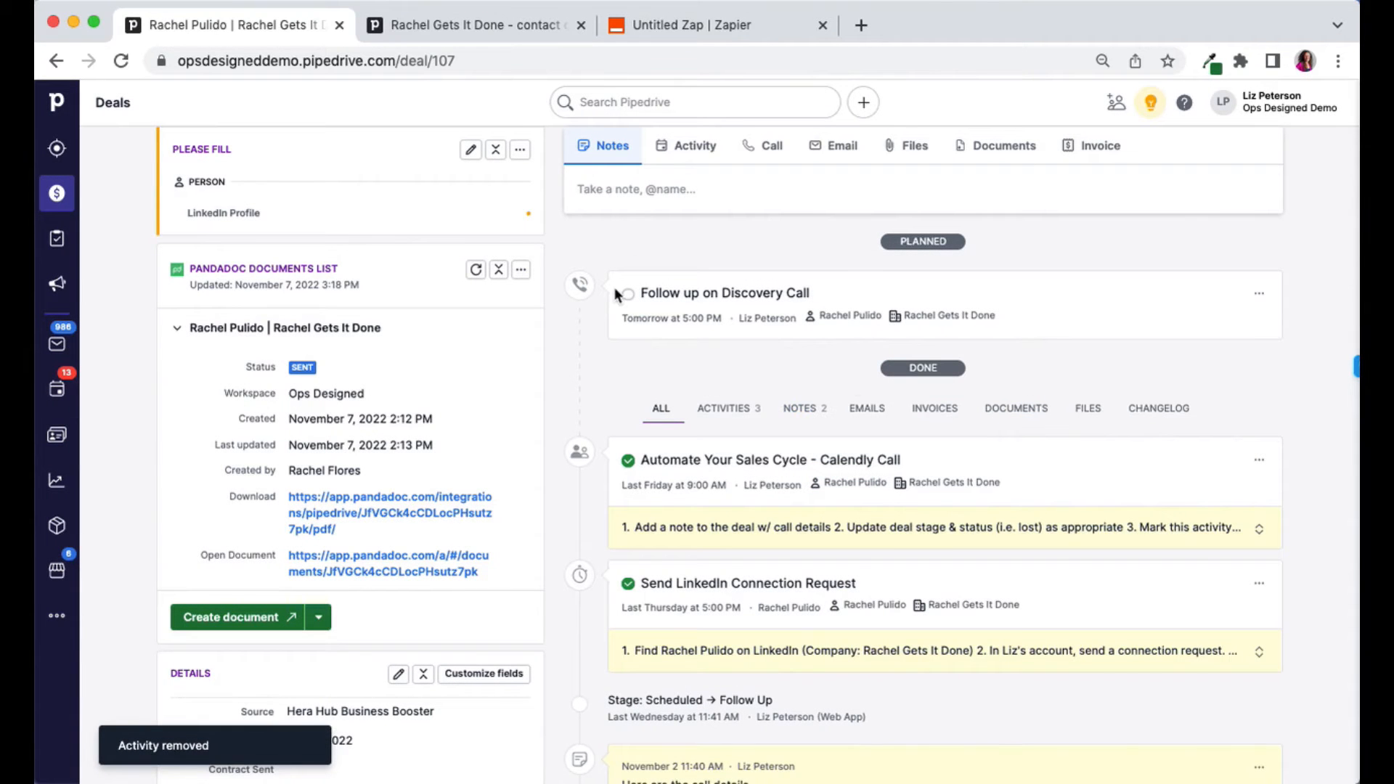
pyautogui.scroll(3, 733, 314)
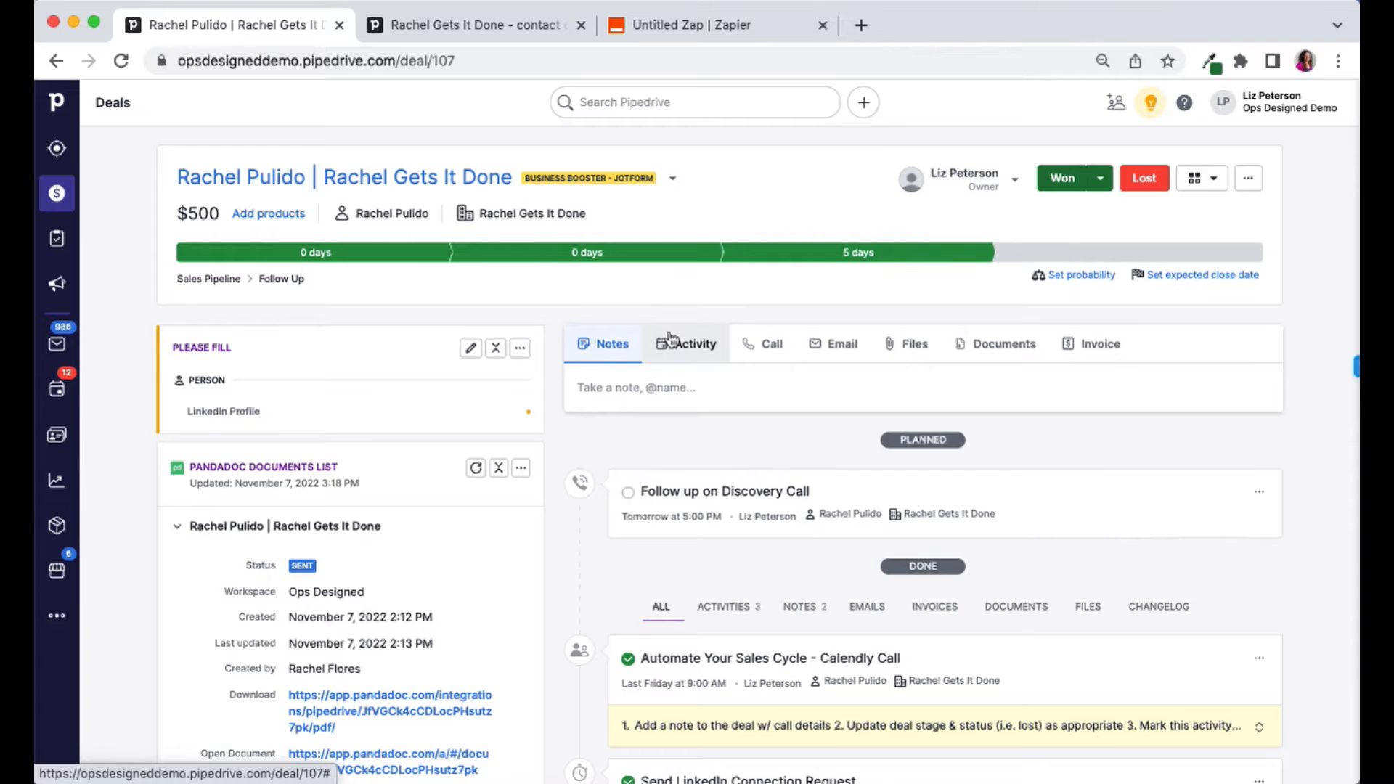
# Return to Zapier and rename the Zap as Create "Discovery Call Follow up" Activity.
pyautogui.click(708, 31)
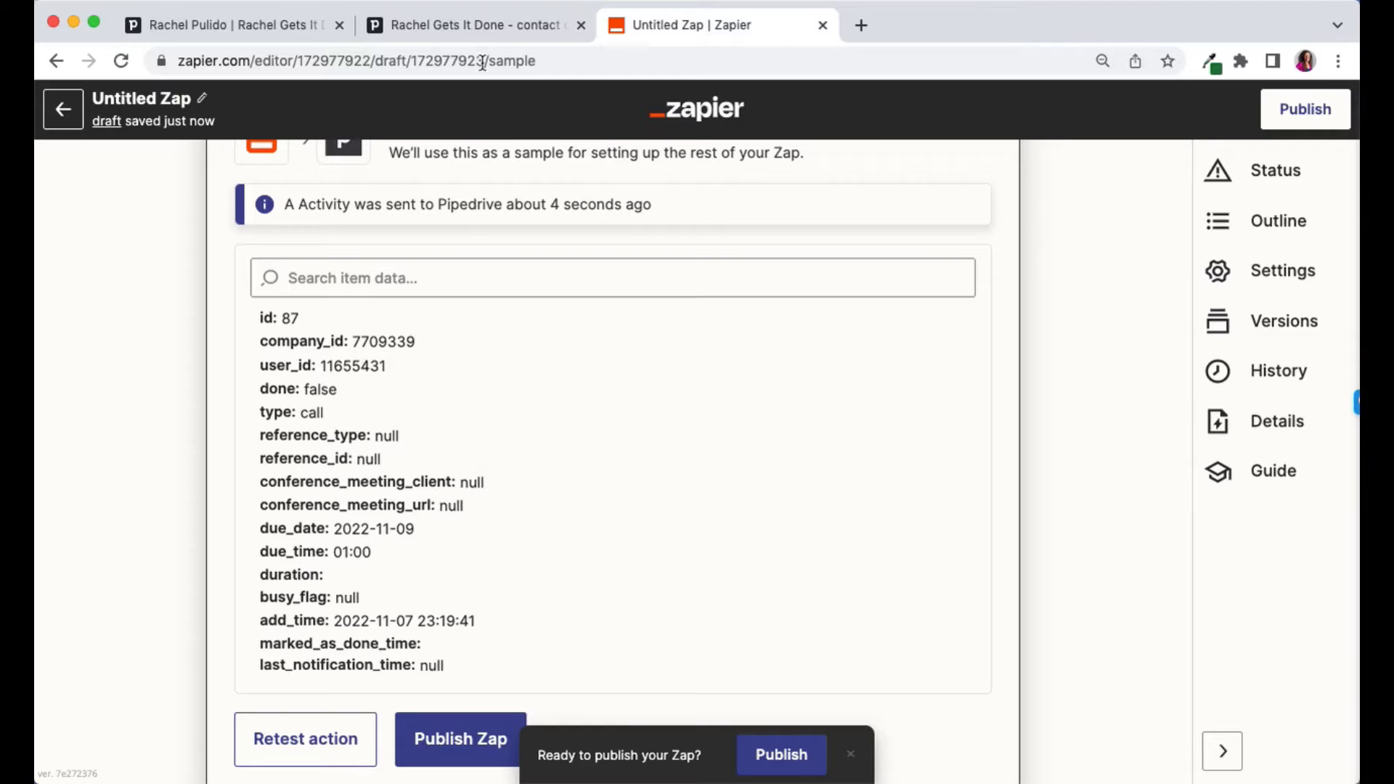
pyautogui.click(155, 99)
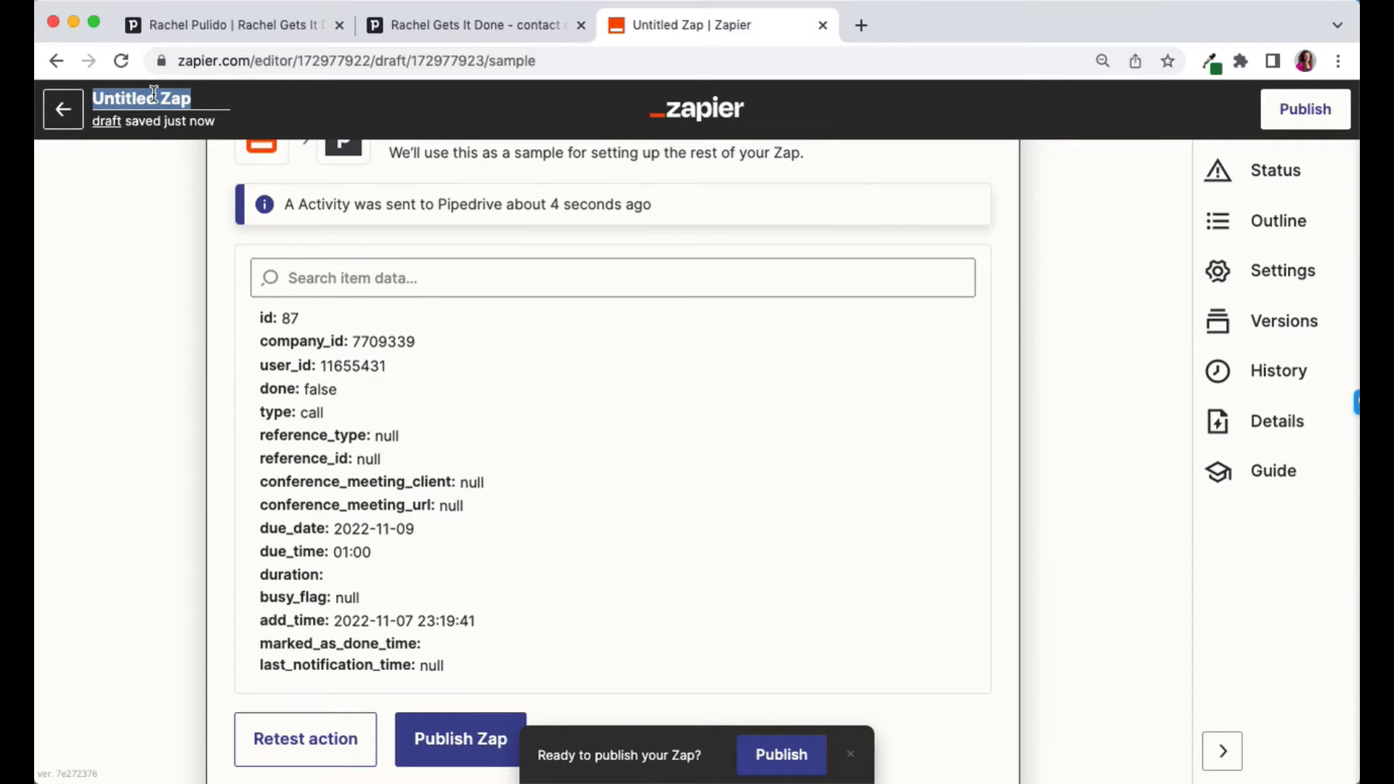
pyautogui.write('Create')
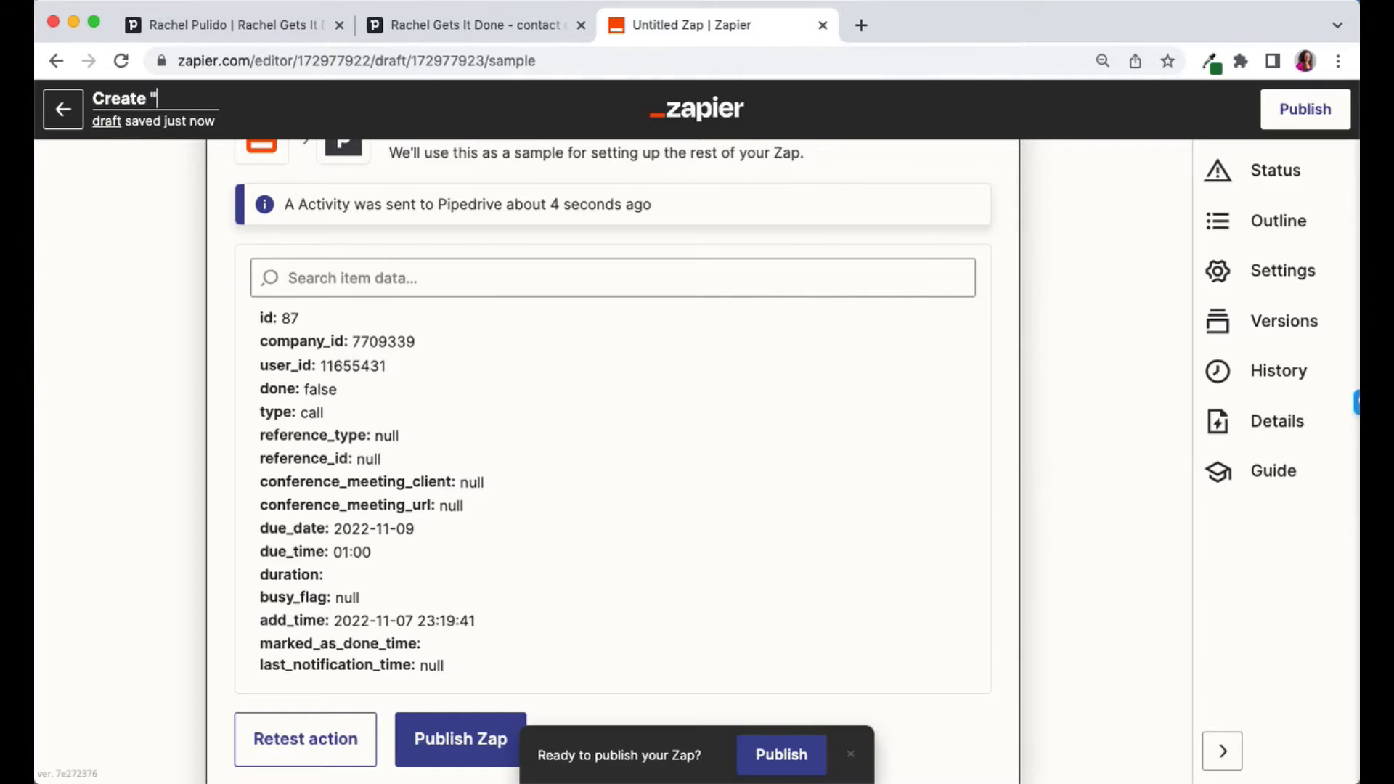
pyautogui.scroll(-3, 215, 335)
pyautogui.scroll(-8, 324, 327)
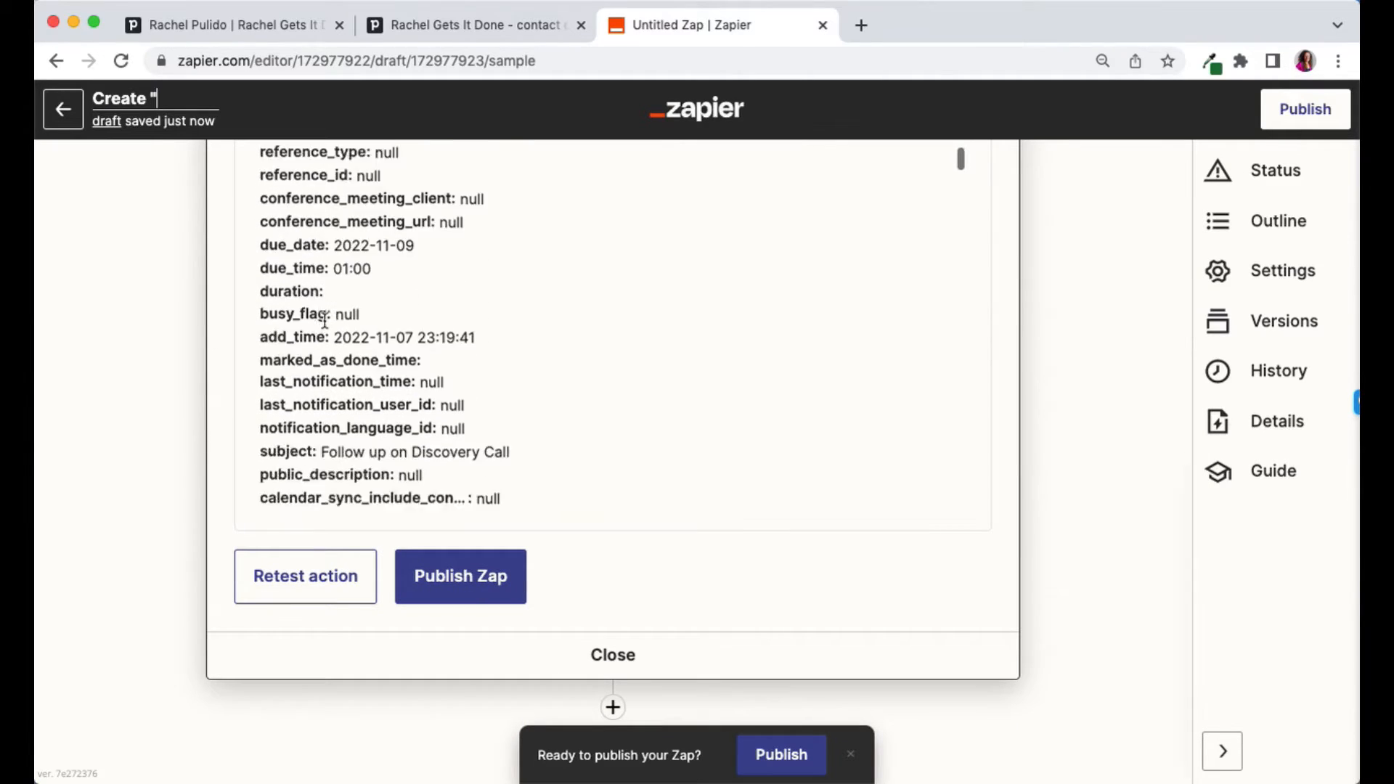
pyautogui.scroll(-5, 323, 319)
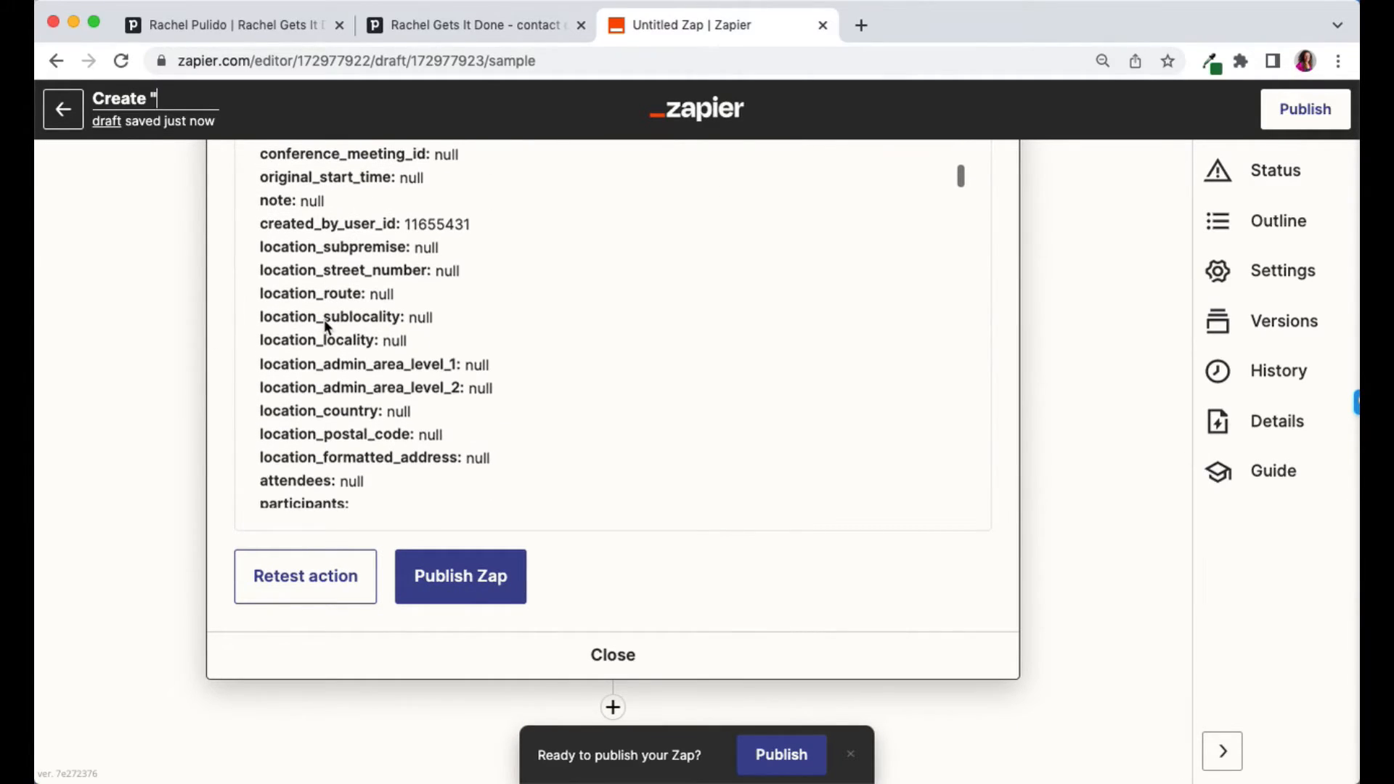
pyautogui.write('"Discovery Call Follow up')
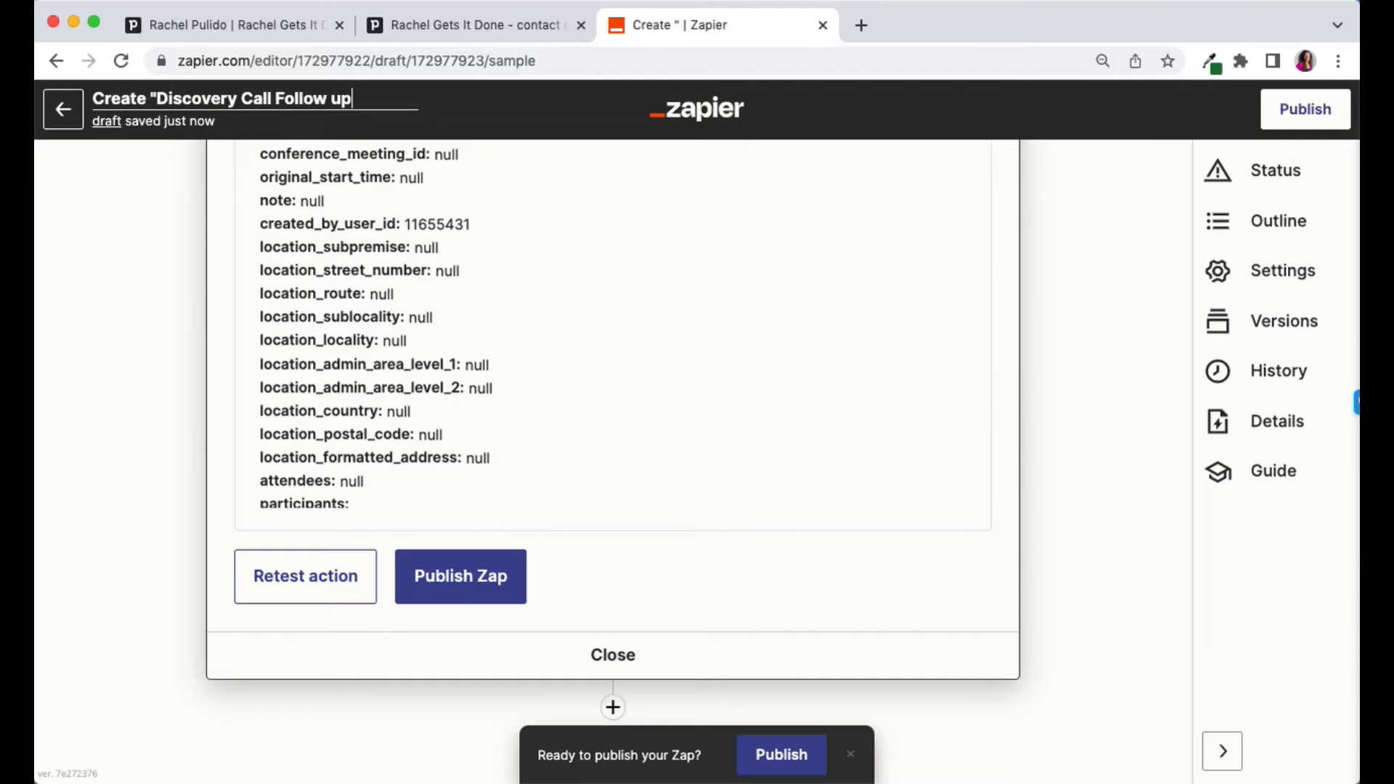
pyautogui.write('" Activity')
pyautogui.click(72, 333)
# Close the action's setup and publish the Zap.
pyautogui.click(613, 654)
pyautogui.click(772, 771)
pyautogui.click(758, 446)
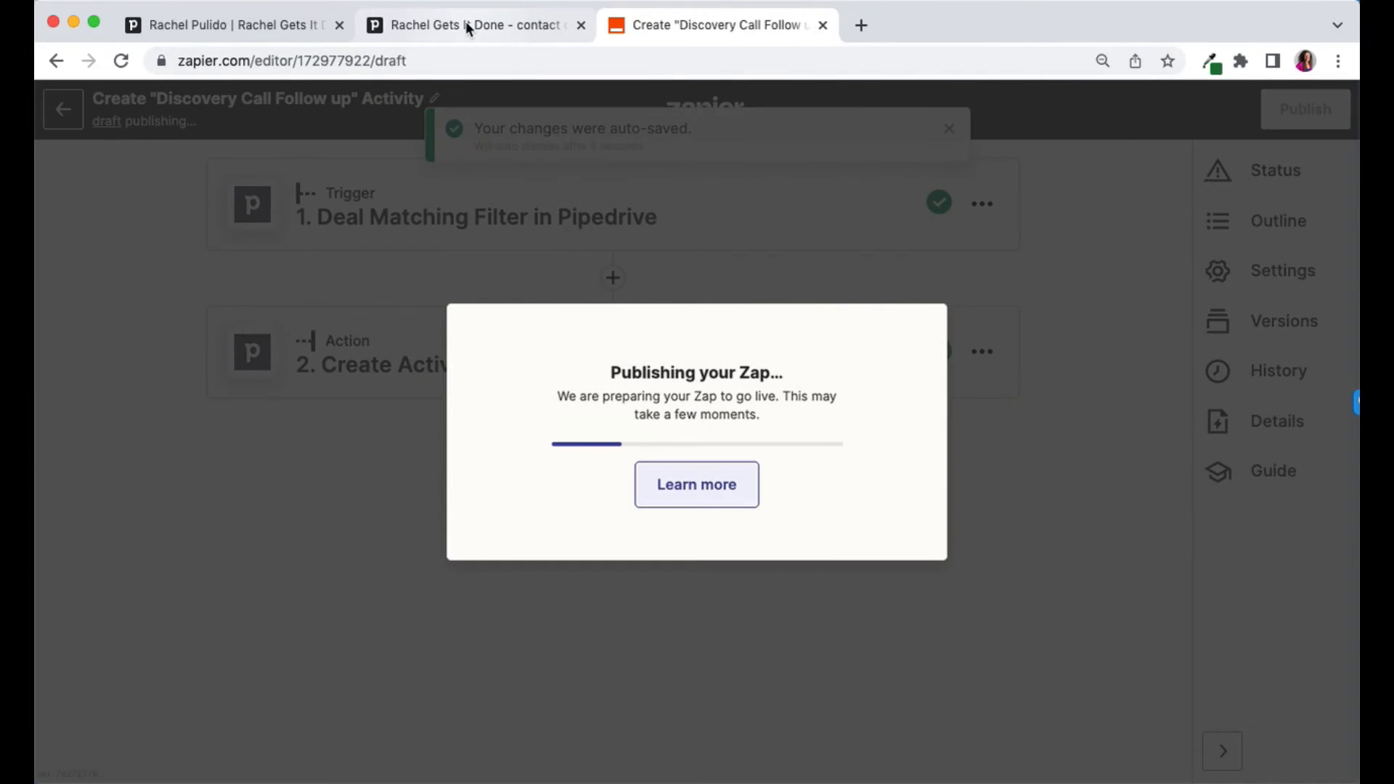
# Switch to Pipedrive, open the Sales Pipeline board and apply the deals-created filter found by searching "today".
pyautogui.click(465, 24)
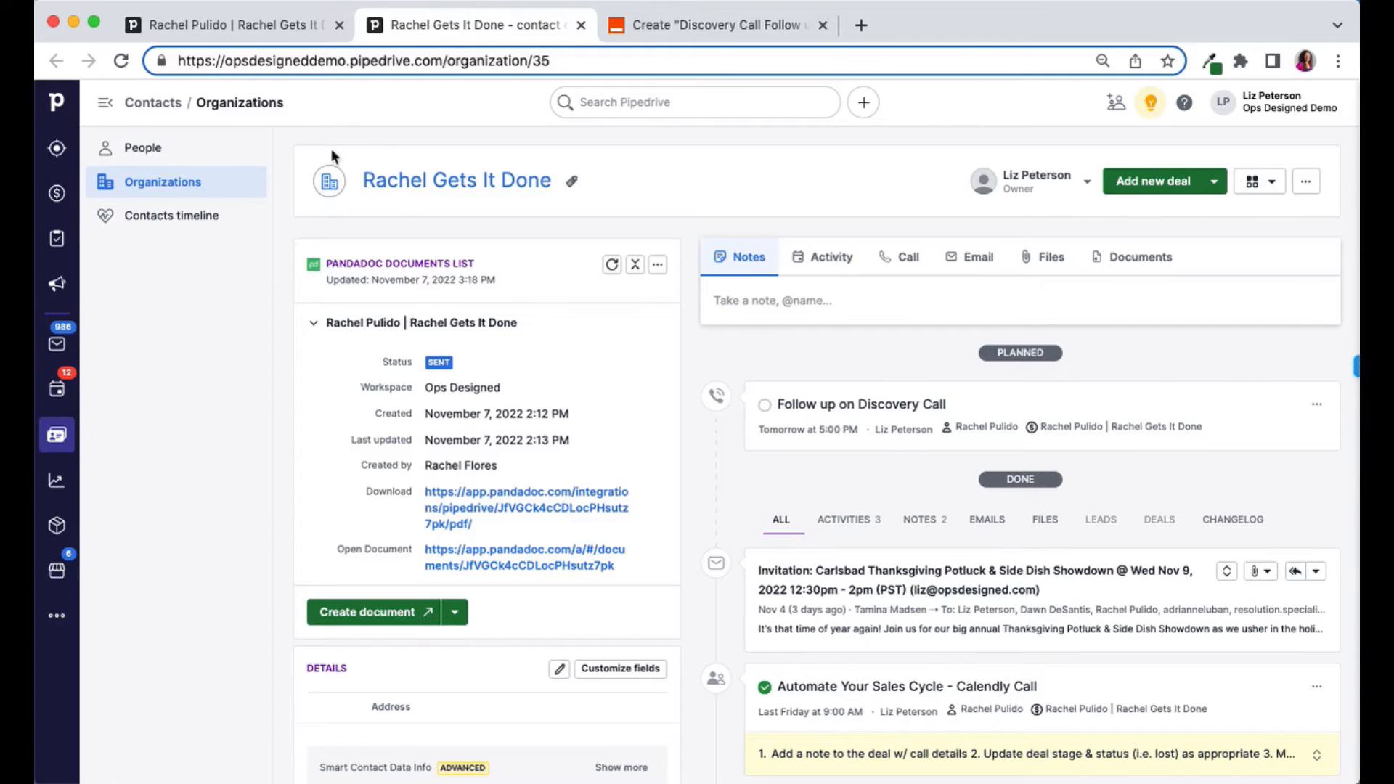
pyautogui.click(255, 29)
pyautogui.click(57, 192)
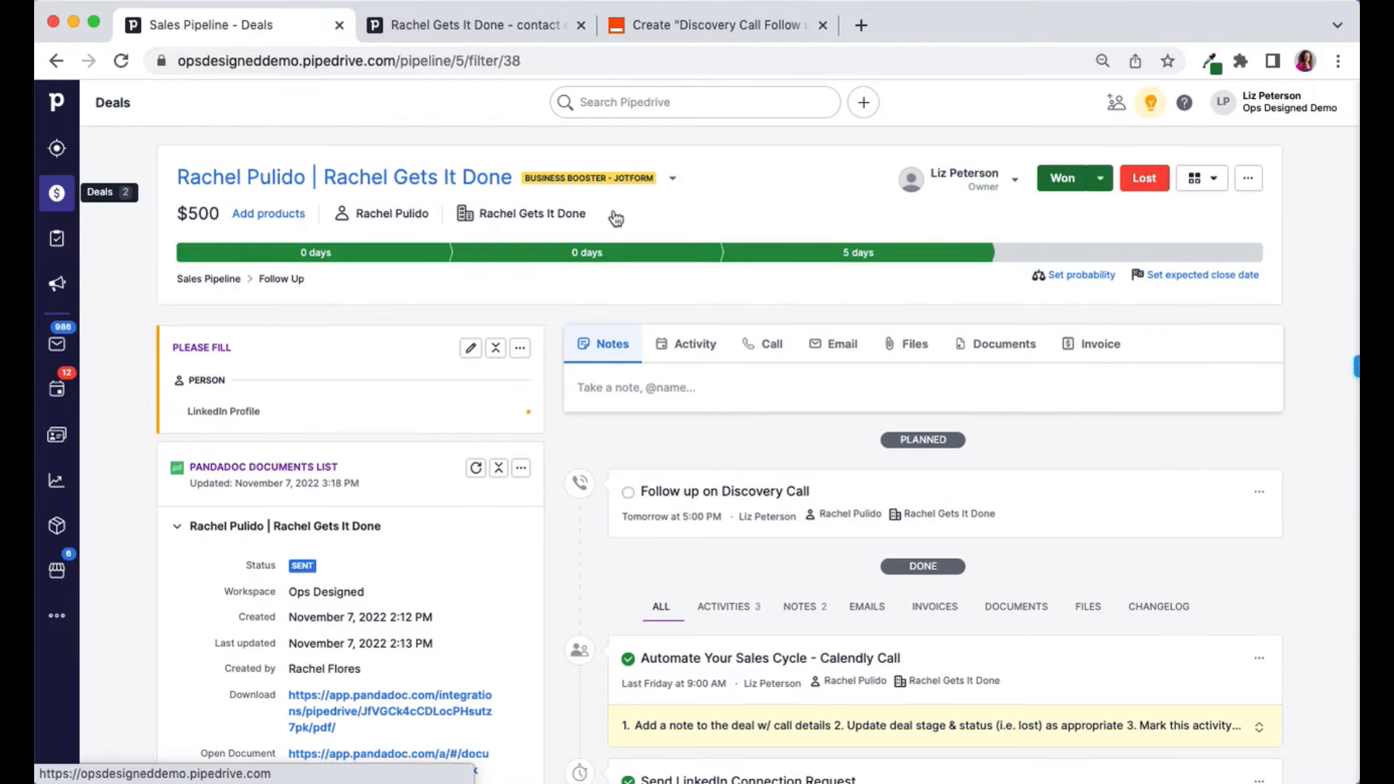
pyautogui.click(1267, 147)
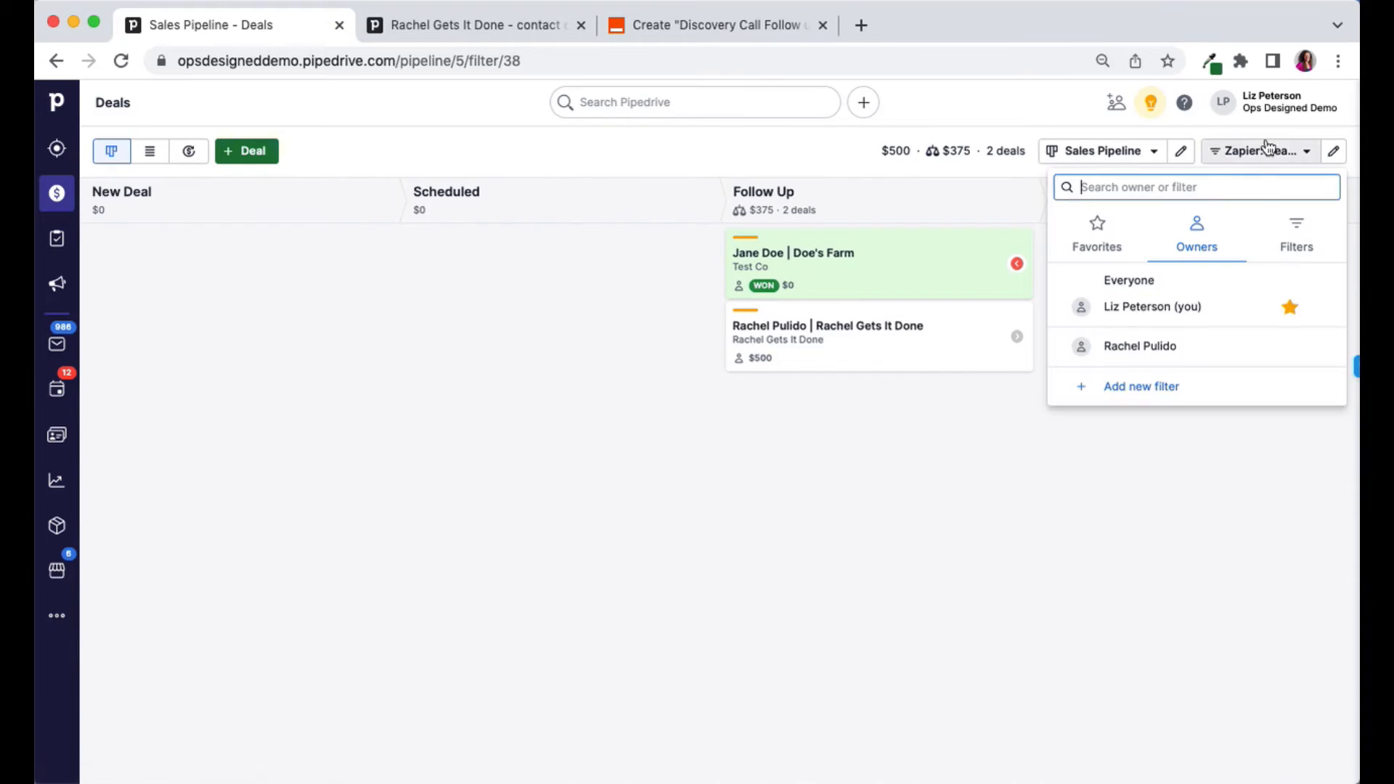
pyautogui.click(1152, 150)
pyautogui.click(1227, 160)
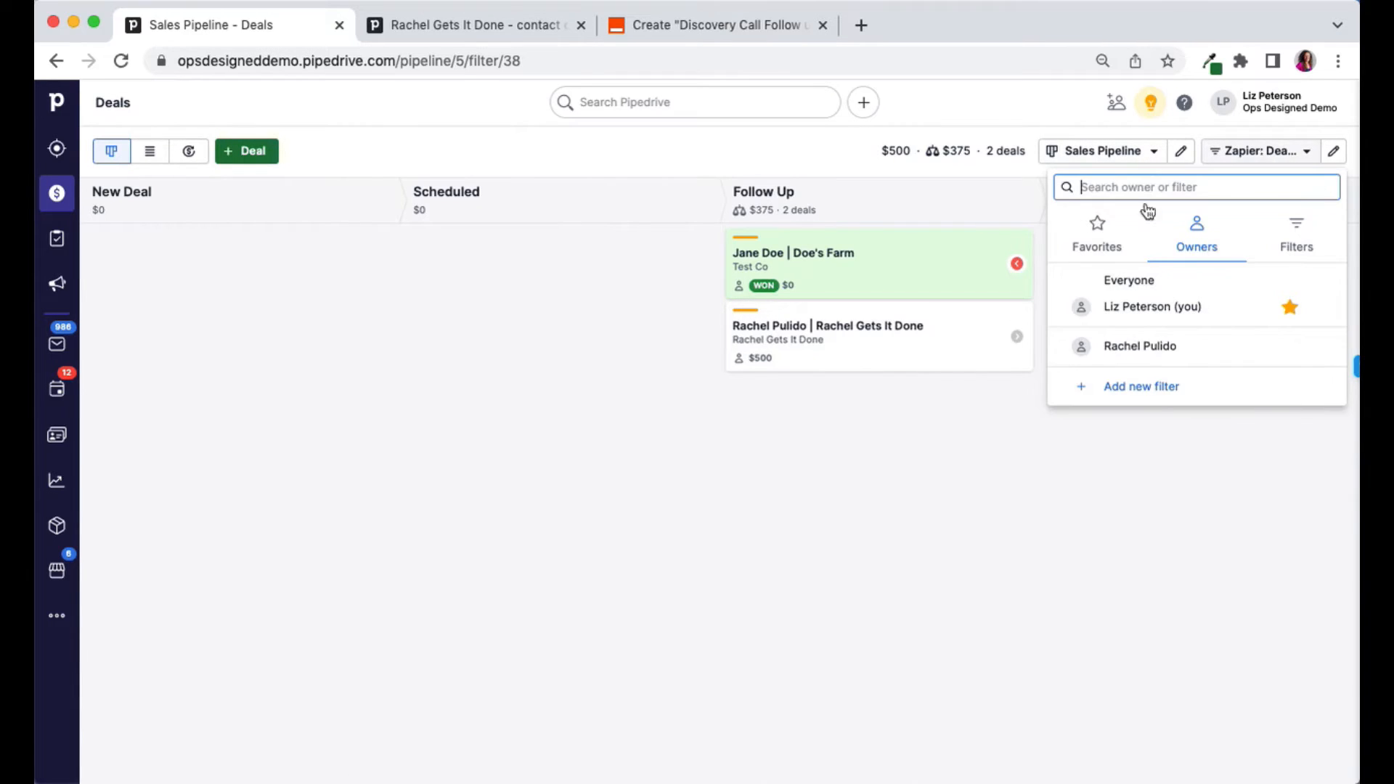
pyautogui.write('today')
pyautogui.click(1115, 249)
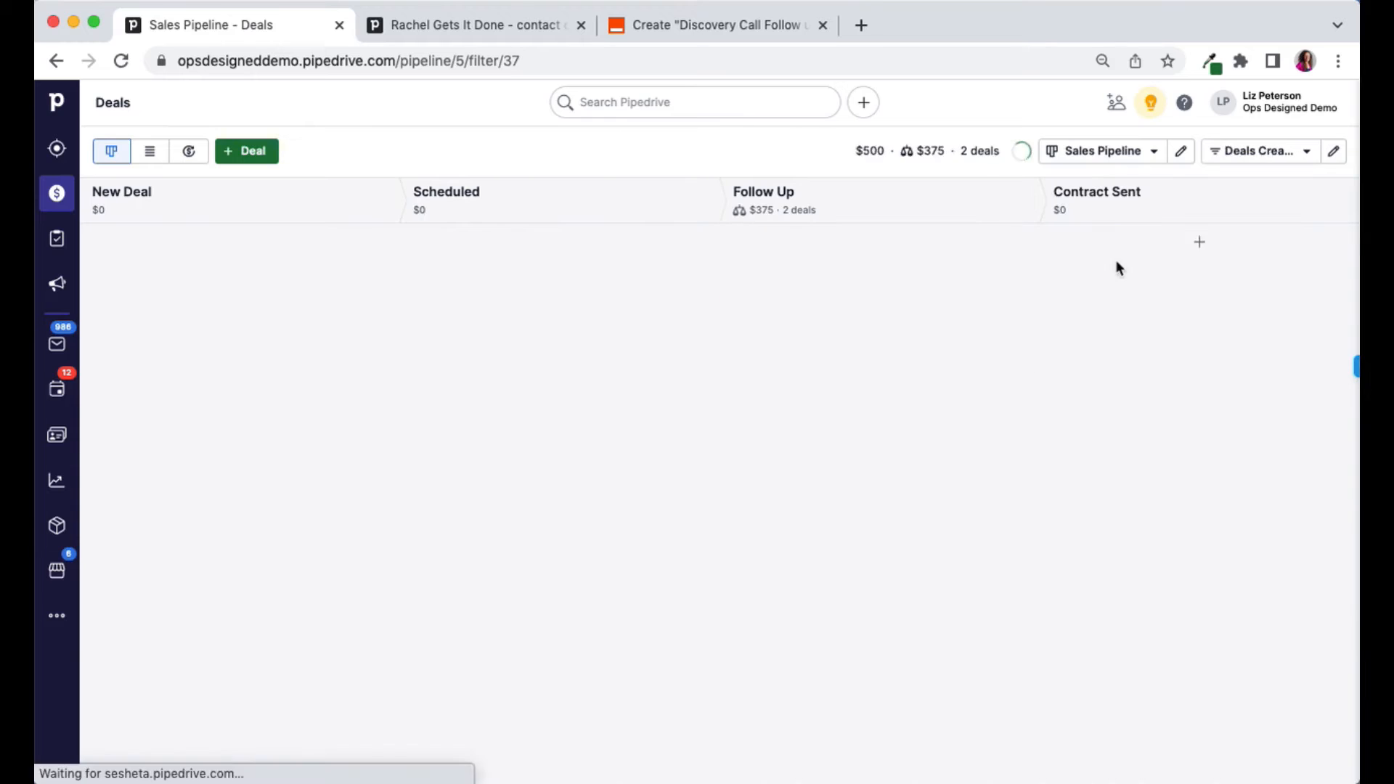
# Move the Company Name example deal from Scheduled to Follow Up and open its details.
pyautogui.moveTo(533, 273); pyautogui.dragTo(799, 265)
pyautogui.click(922, 273)
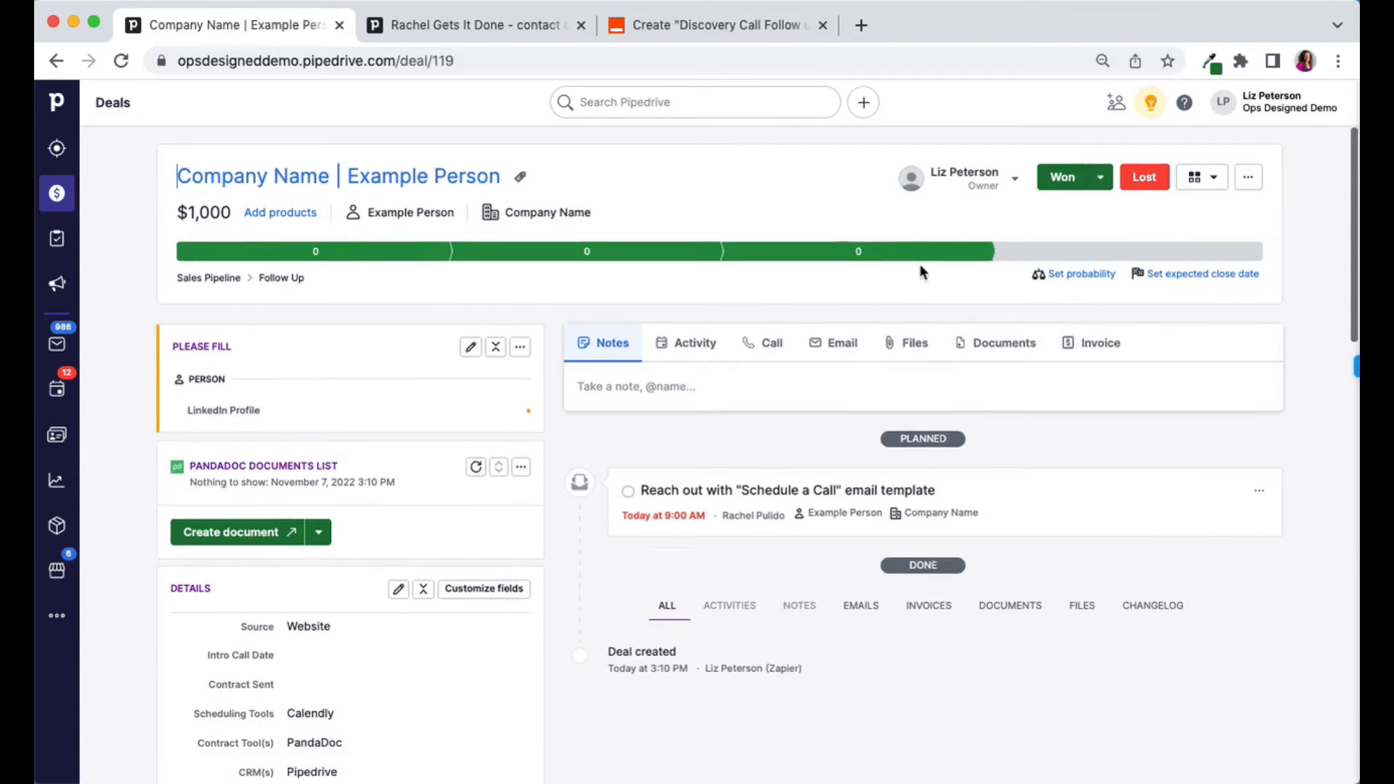
pyautogui.scroll(-1, 919, 264)
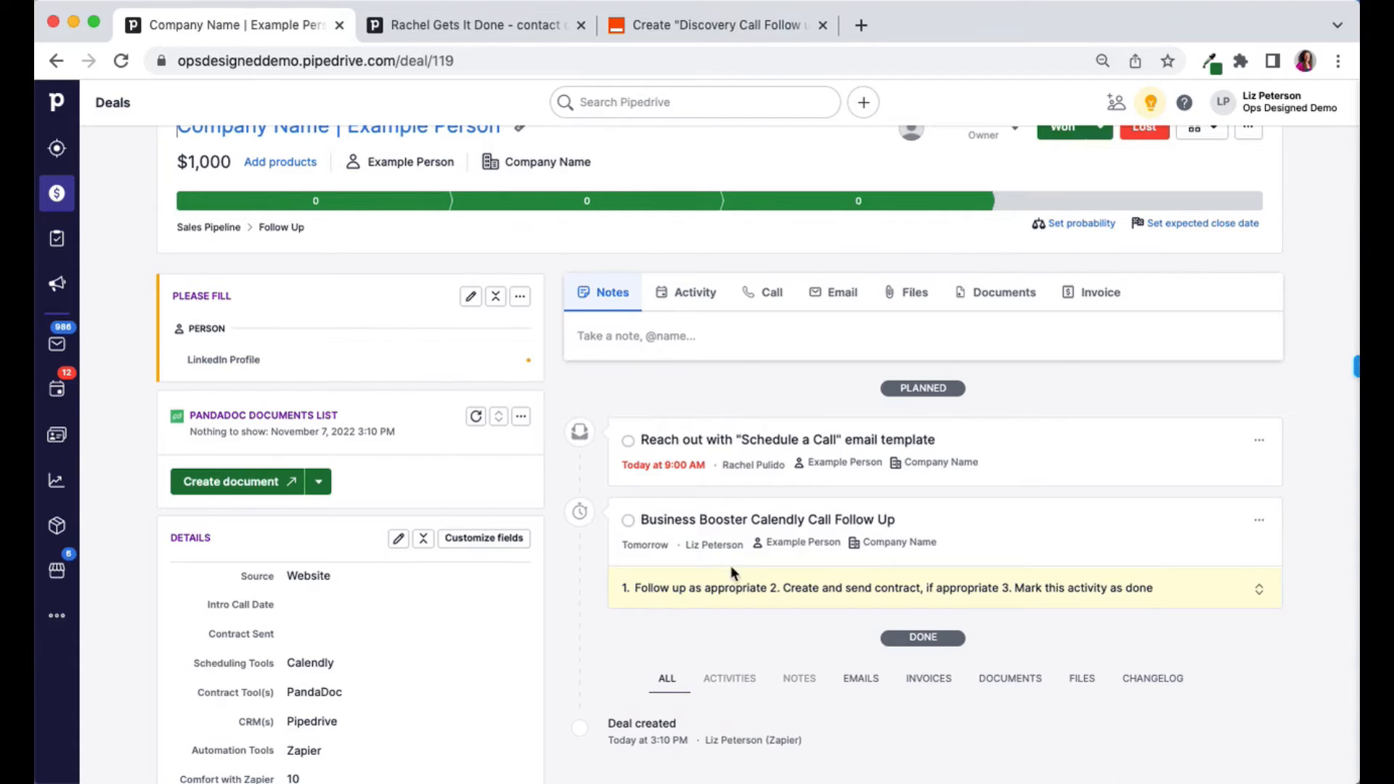
# Delete the "Business Booster Calendly Call Follow Up" and "Reach out with 'Schedule a Call' email template" activities from the example deal.
pyautogui.click(1258, 521)
pyautogui.click(1227, 636)
pyautogui.click(840, 472)
pyautogui.click(1259, 440)
pyautogui.click(1227, 562)
pyautogui.click(842, 473)
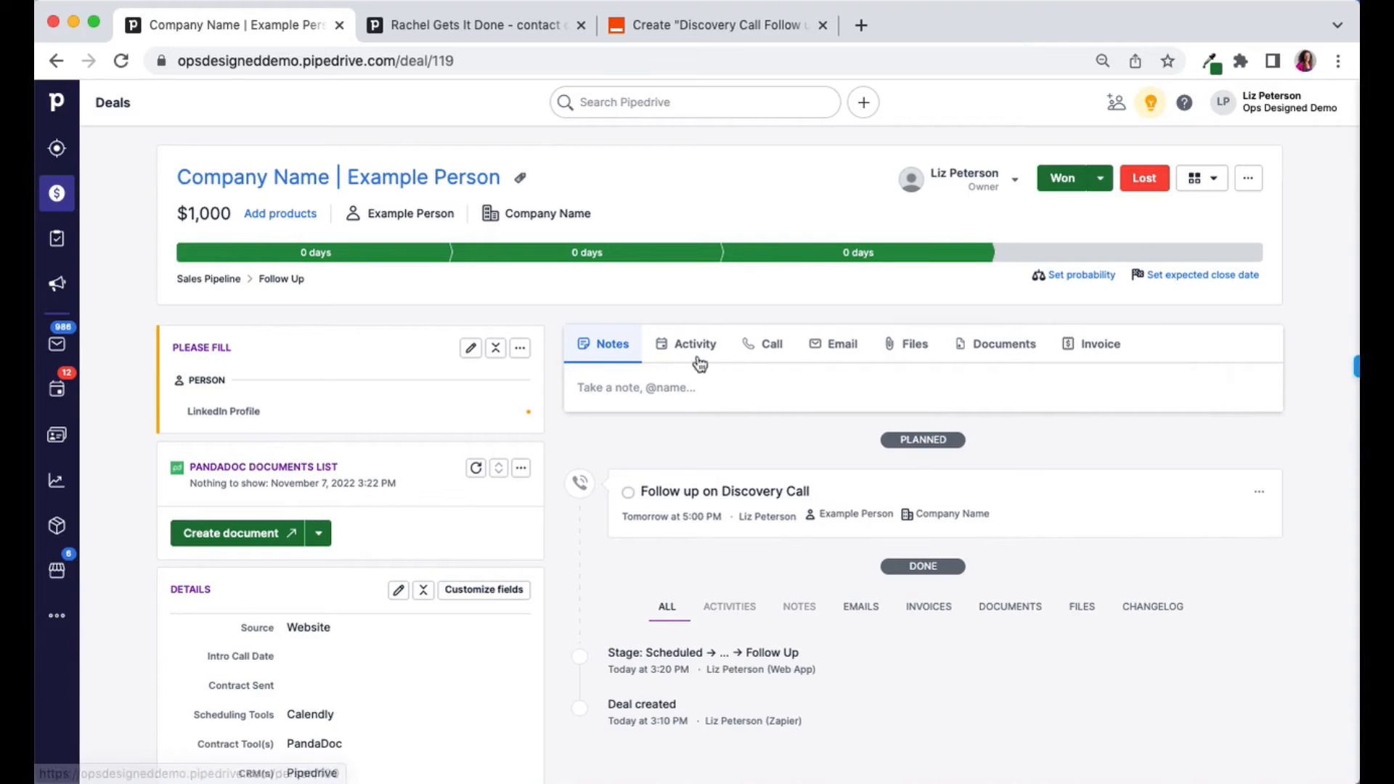
# Review the Zap's run history in Zapier and turn the published Zap off.
pyautogui.click(699, 41)
pyautogui.click(1238, 318)
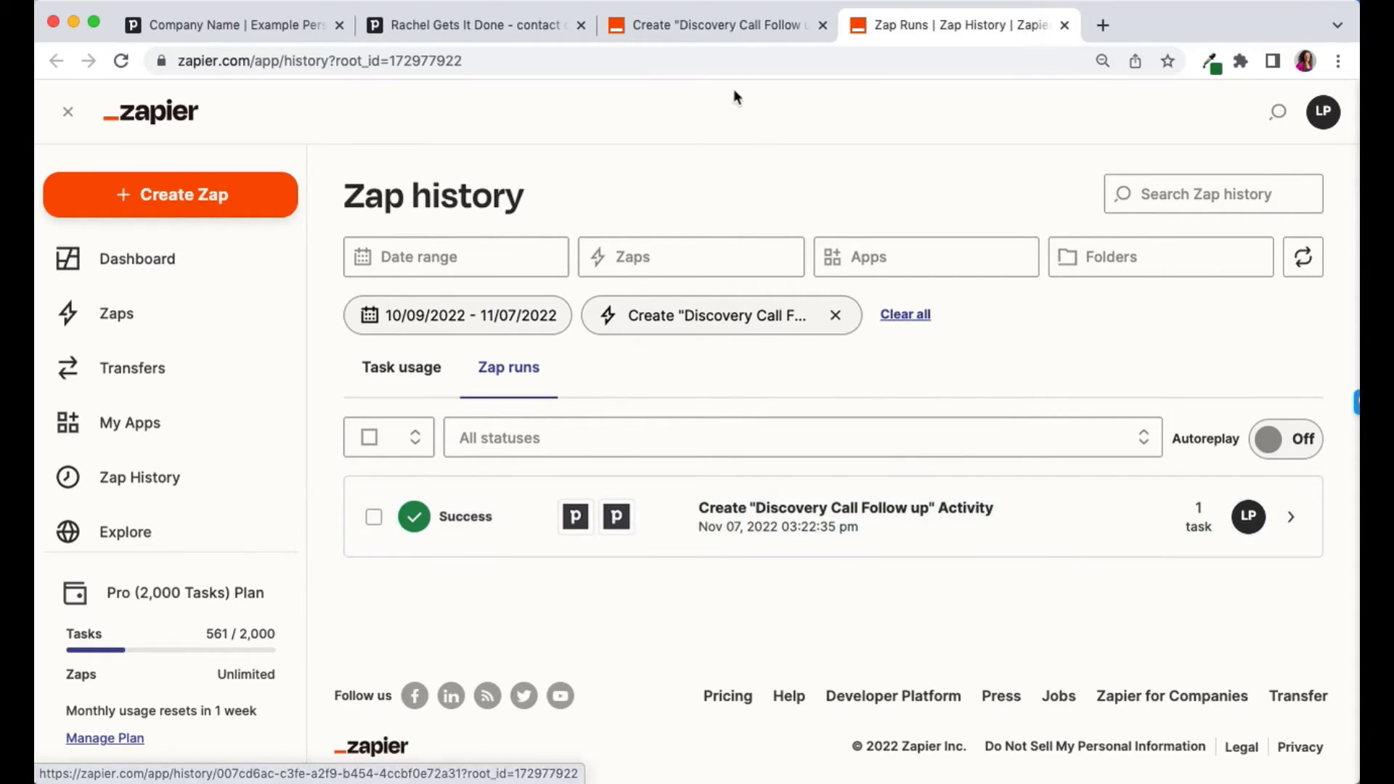
pyautogui.click(712, 27)
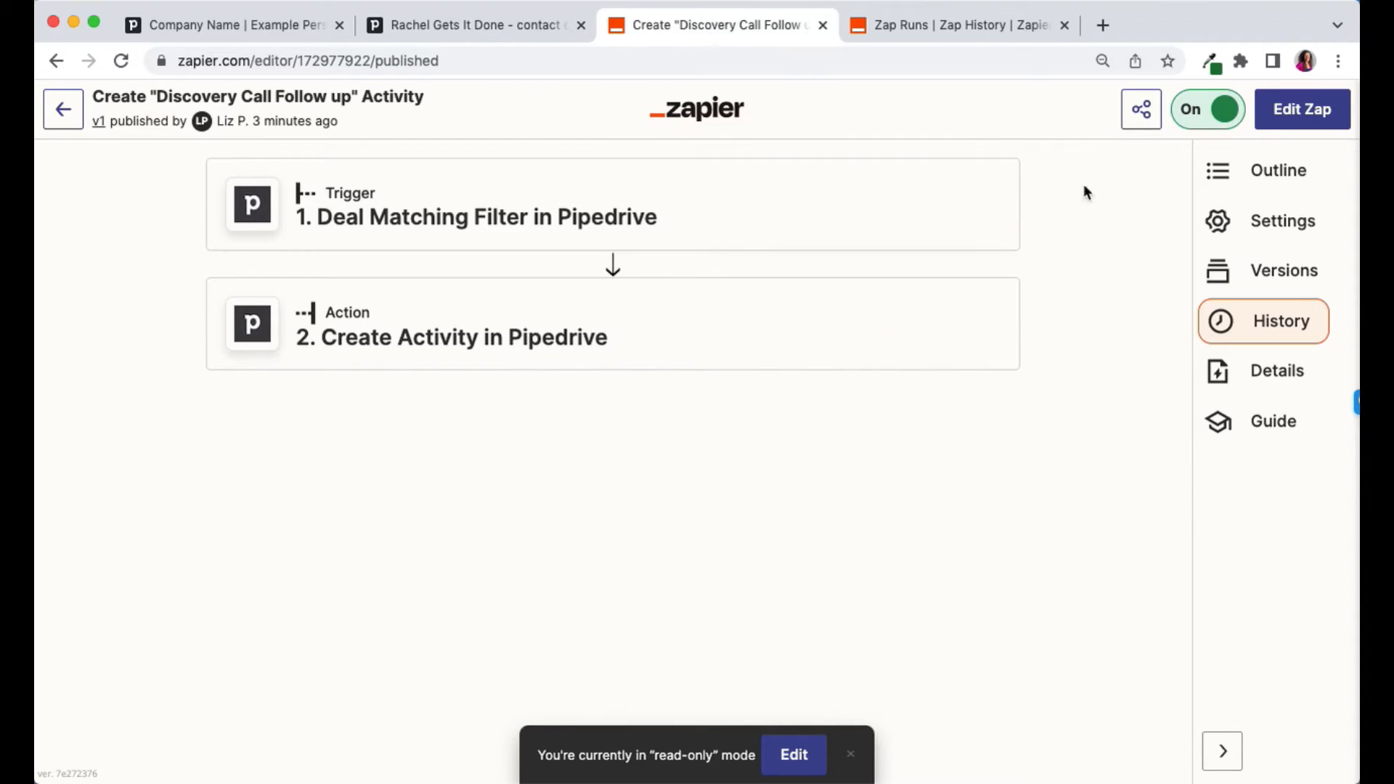
pyautogui.click(1195, 116)
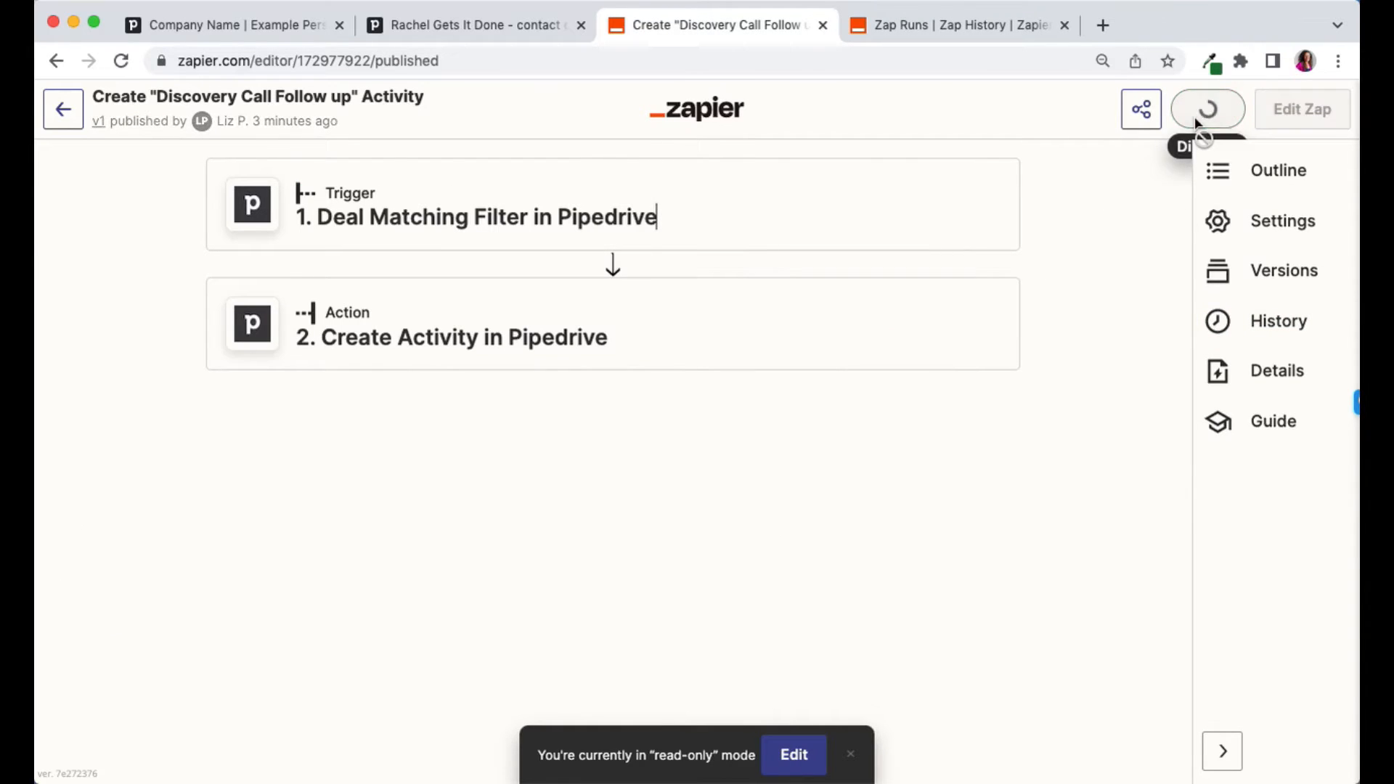
# Open Workflow automation in Pipedrive and create a new workflow named "Discovery Follow up Activity".
pyautogui.click(260, 30)
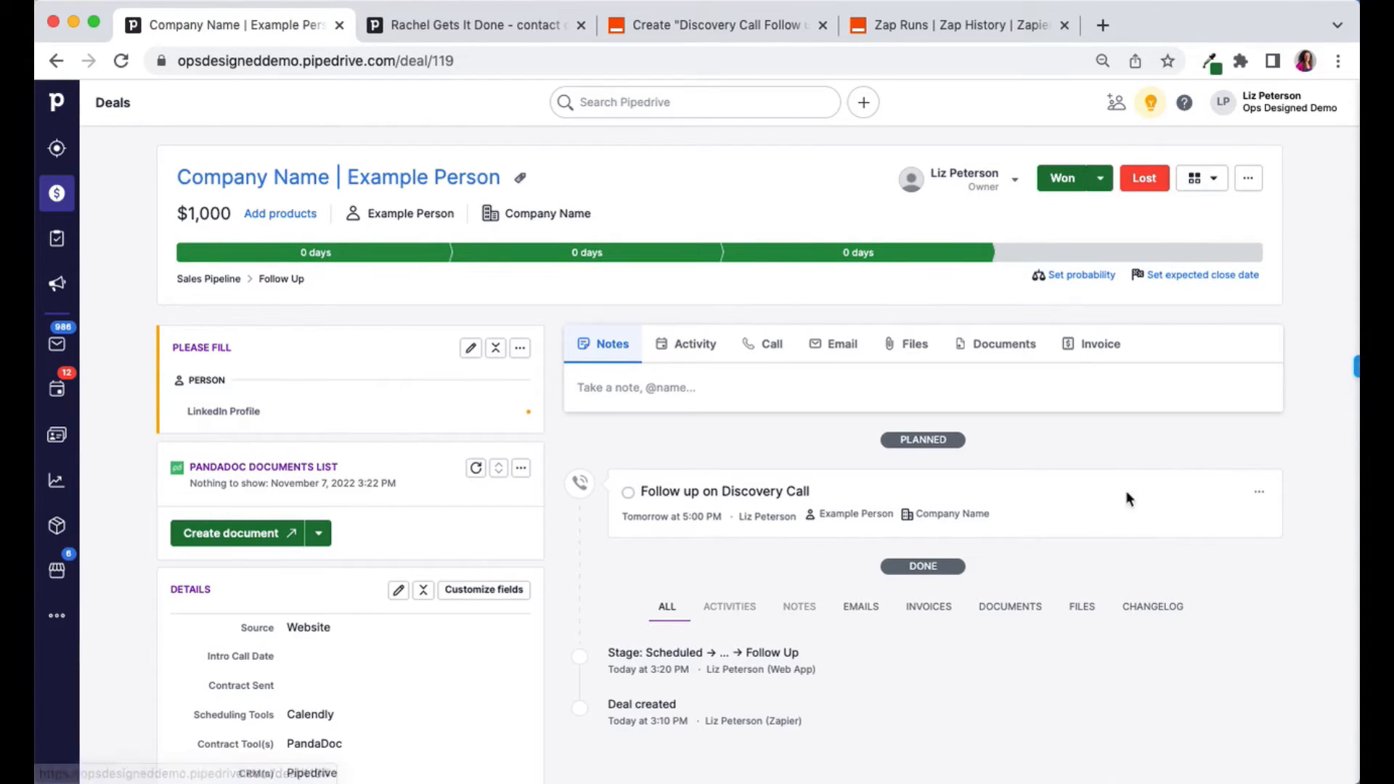
pyautogui.click(64, 615)
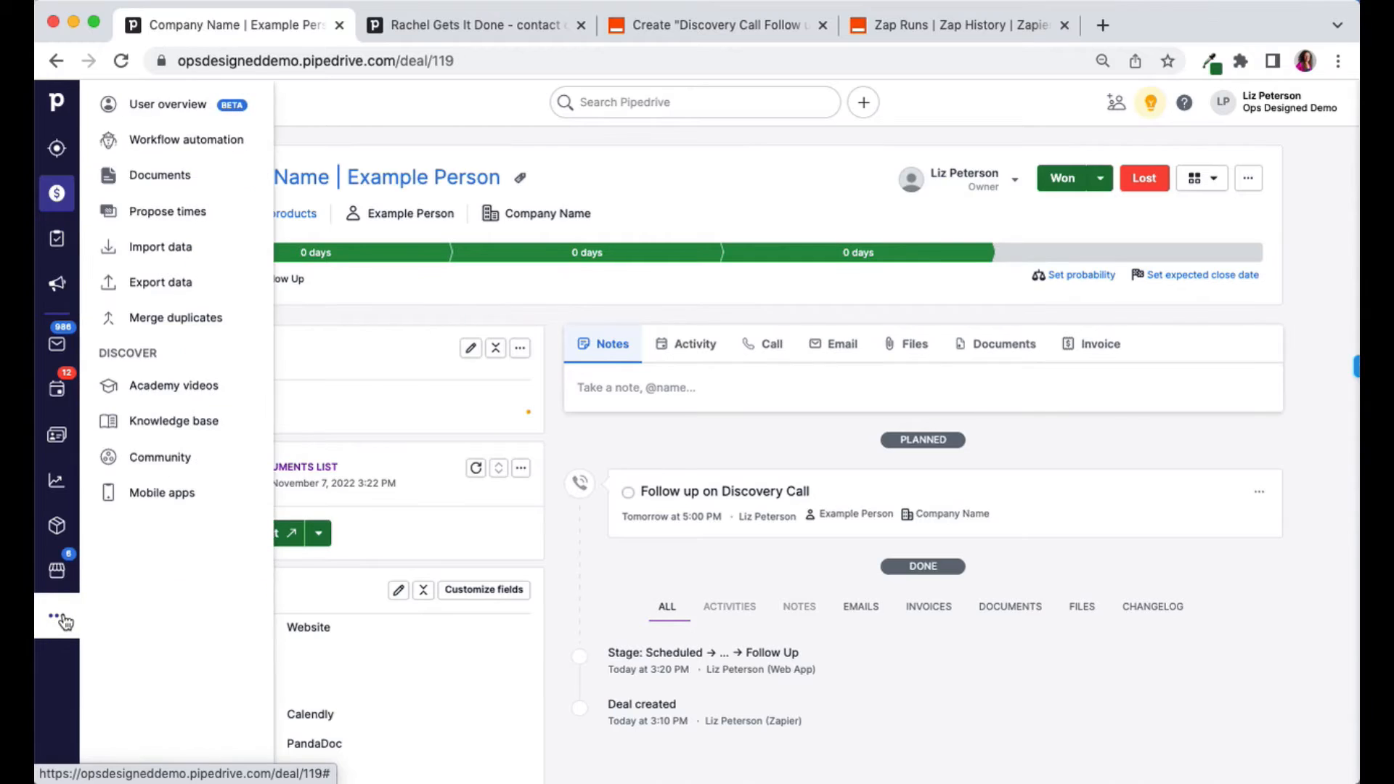
pyautogui.click(214, 149)
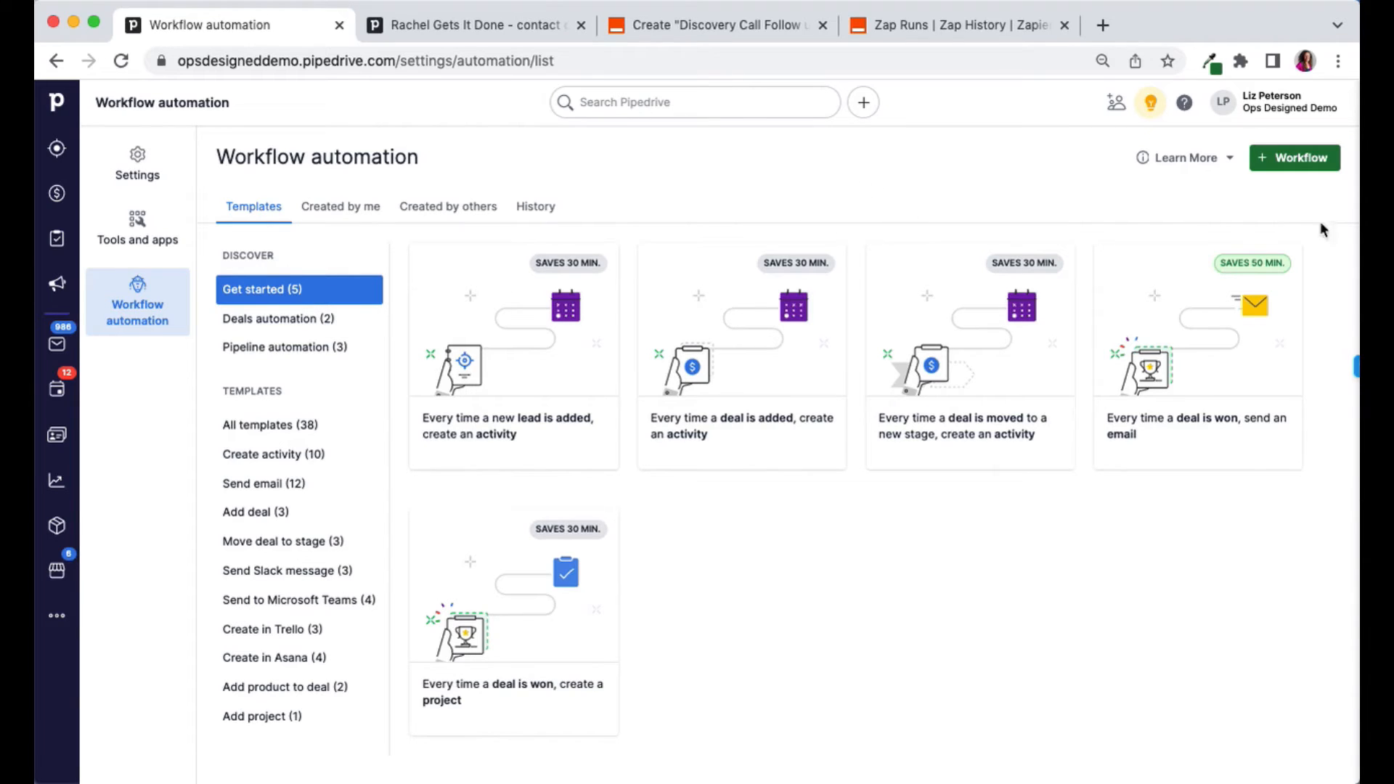
pyautogui.click(1283, 166)
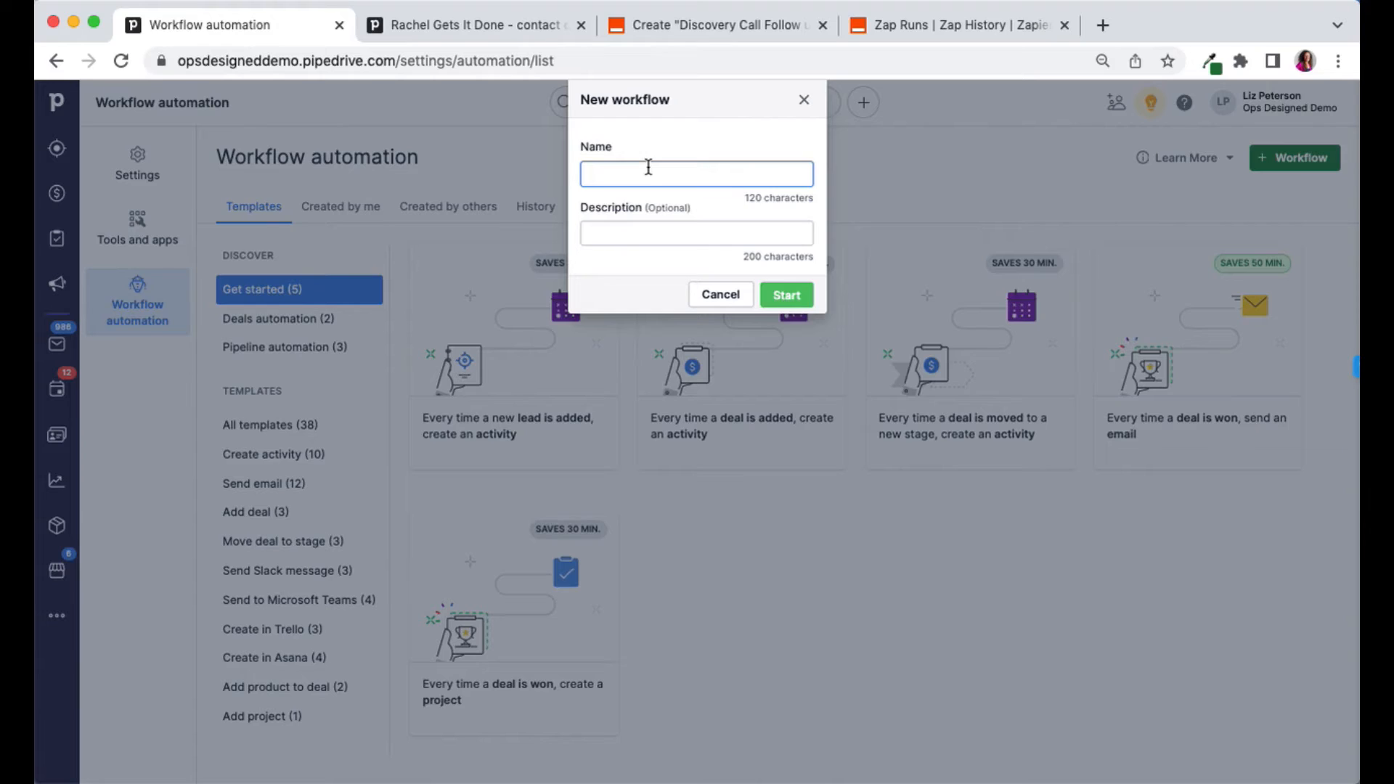
pyautogui.write('FDi')
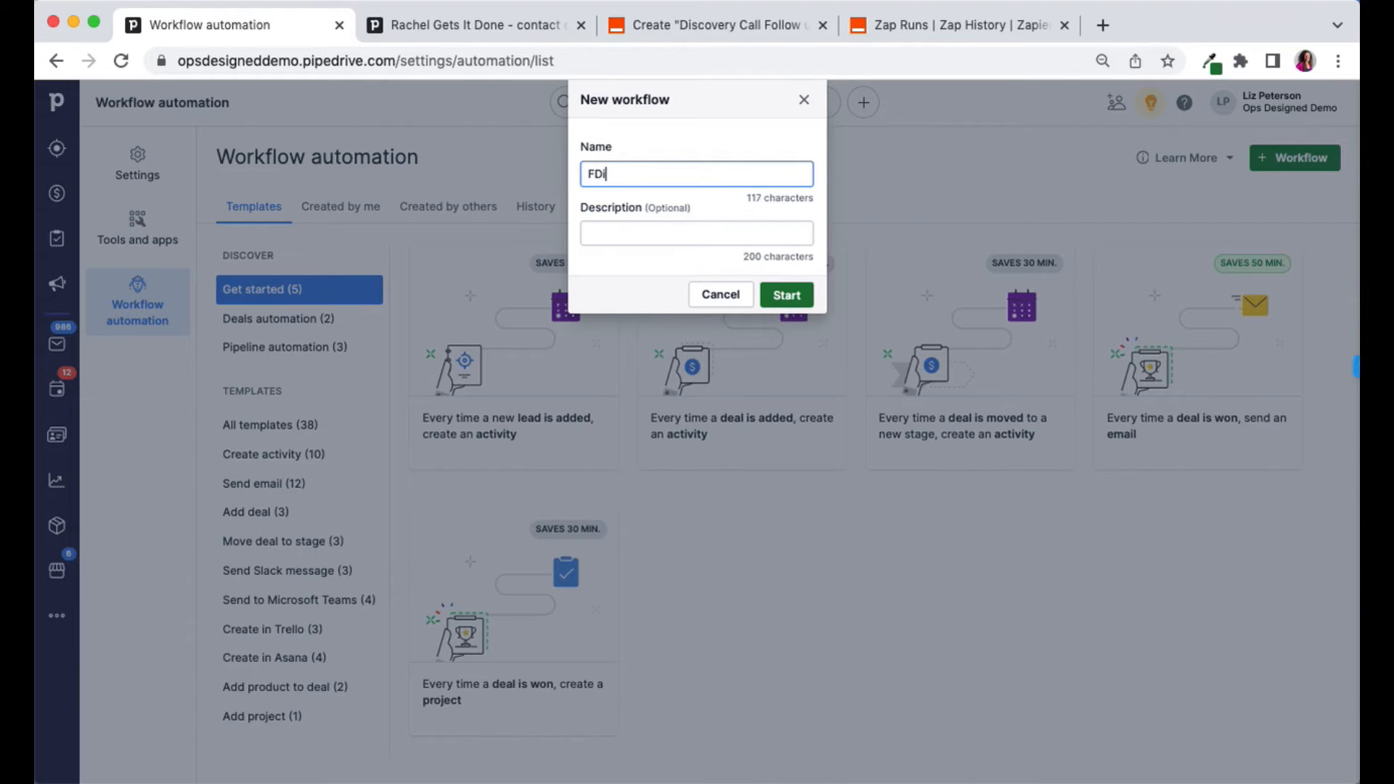
pyautogui.press('BackSpace')
pyautogui.write('Di')
pyautogui.click(799, 298)
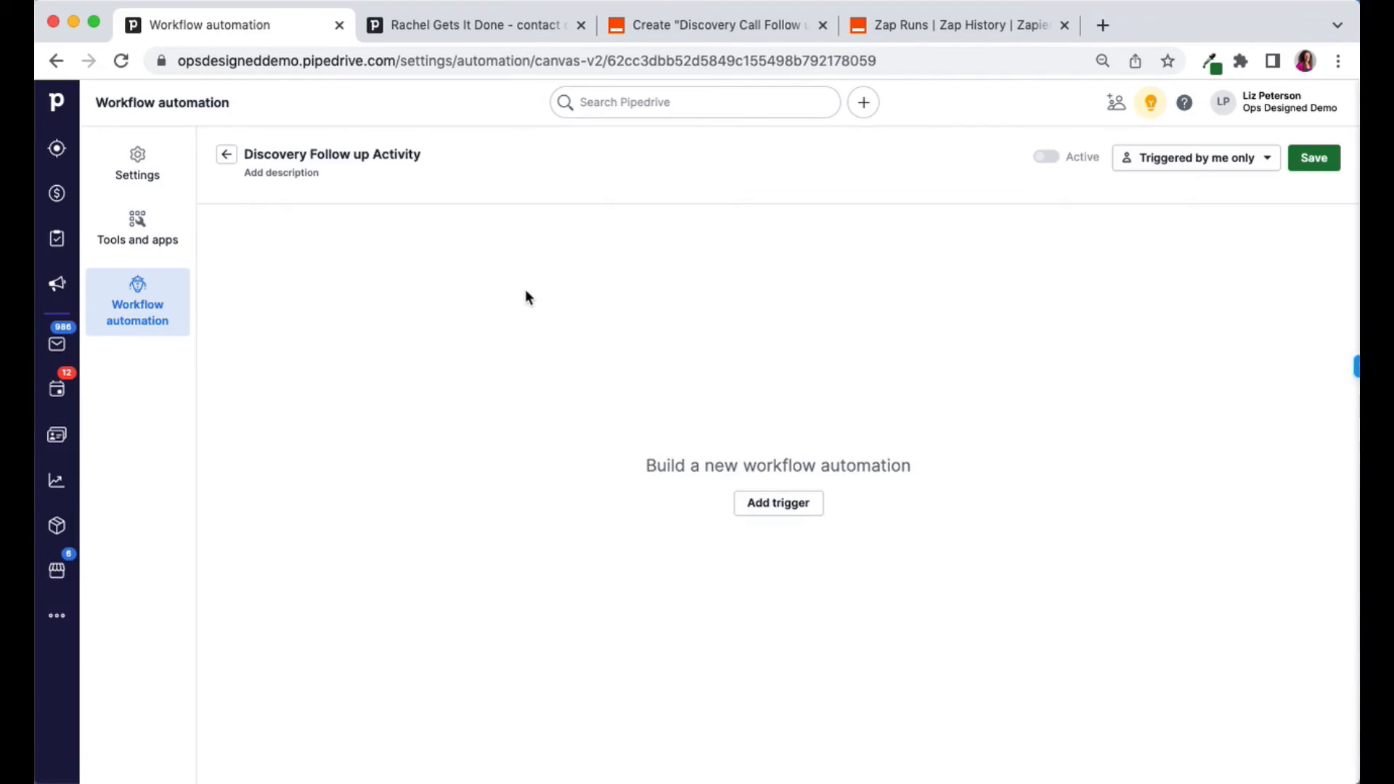
# Add a trigger that starts the workflow when a deal is updated.
pyautogui.click(791, 512)
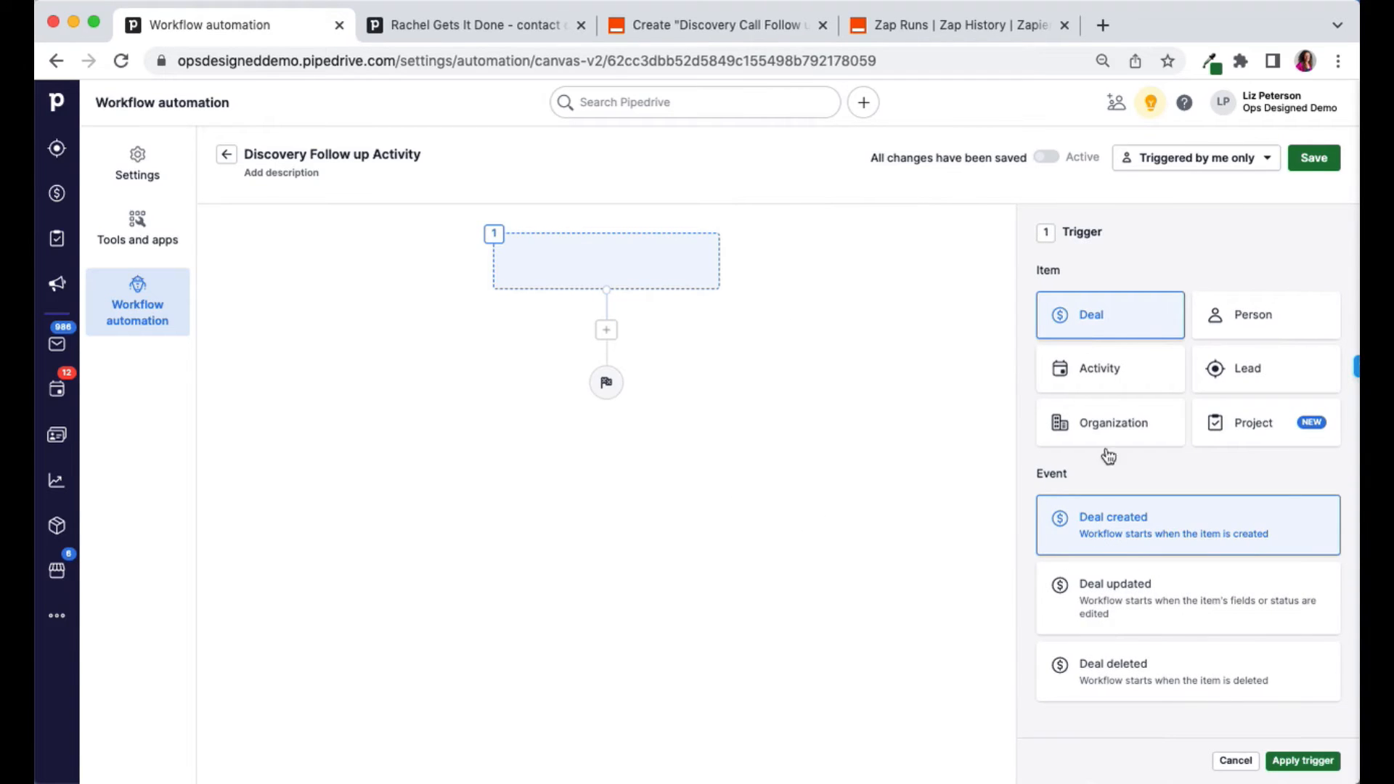
pyautogui.click(1105, 608)
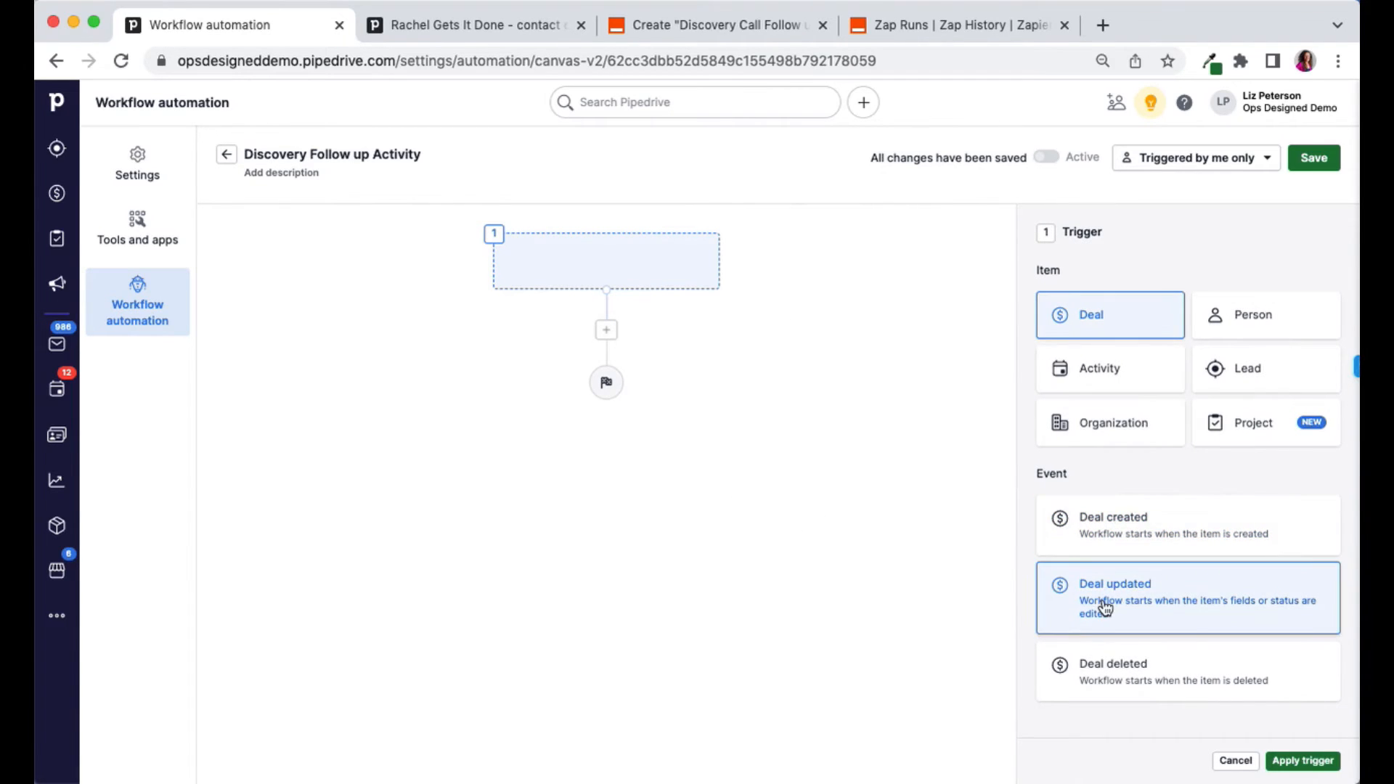
pyautogui.click(1314, 761)
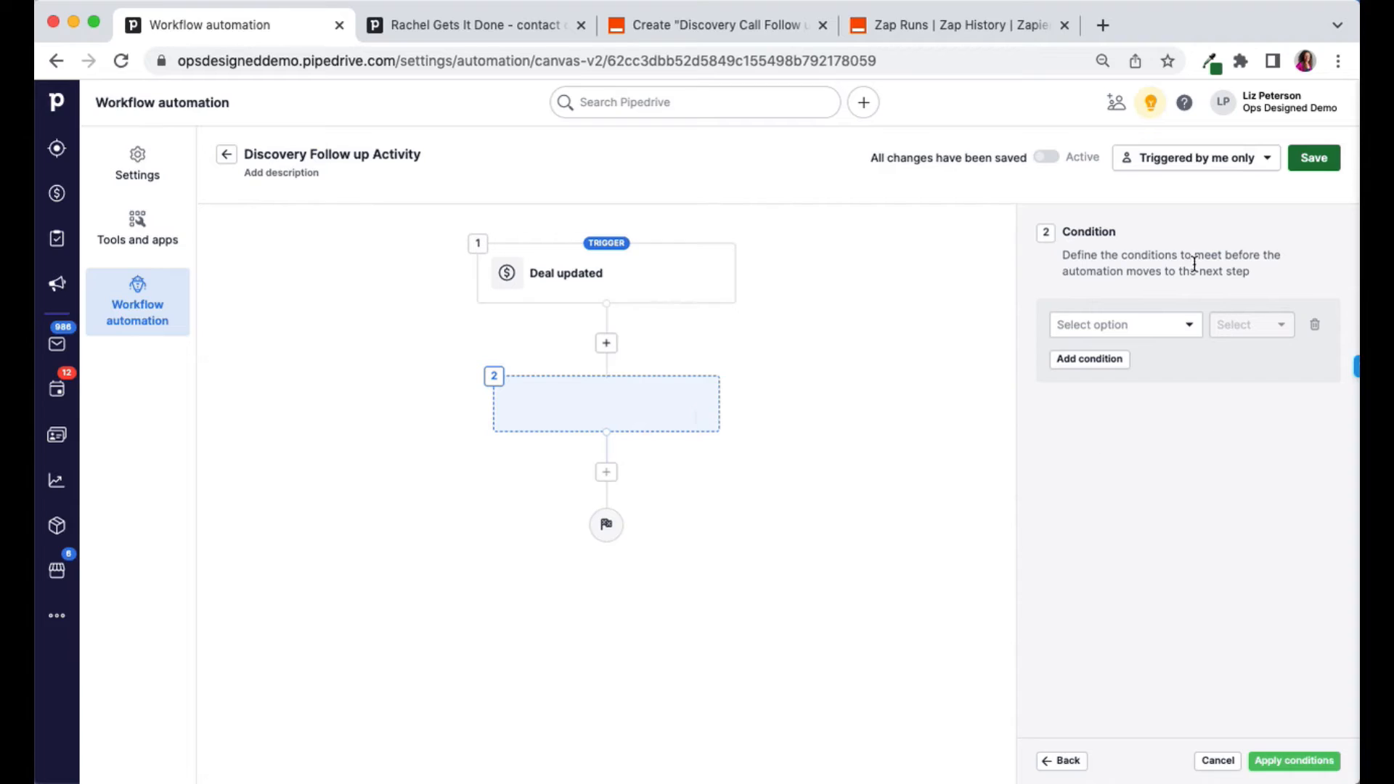
# Set the workflow's first condition to Deal stage has changed to Follow Up in the Sales Pipeline.
pyautogui.click(1187, 330)
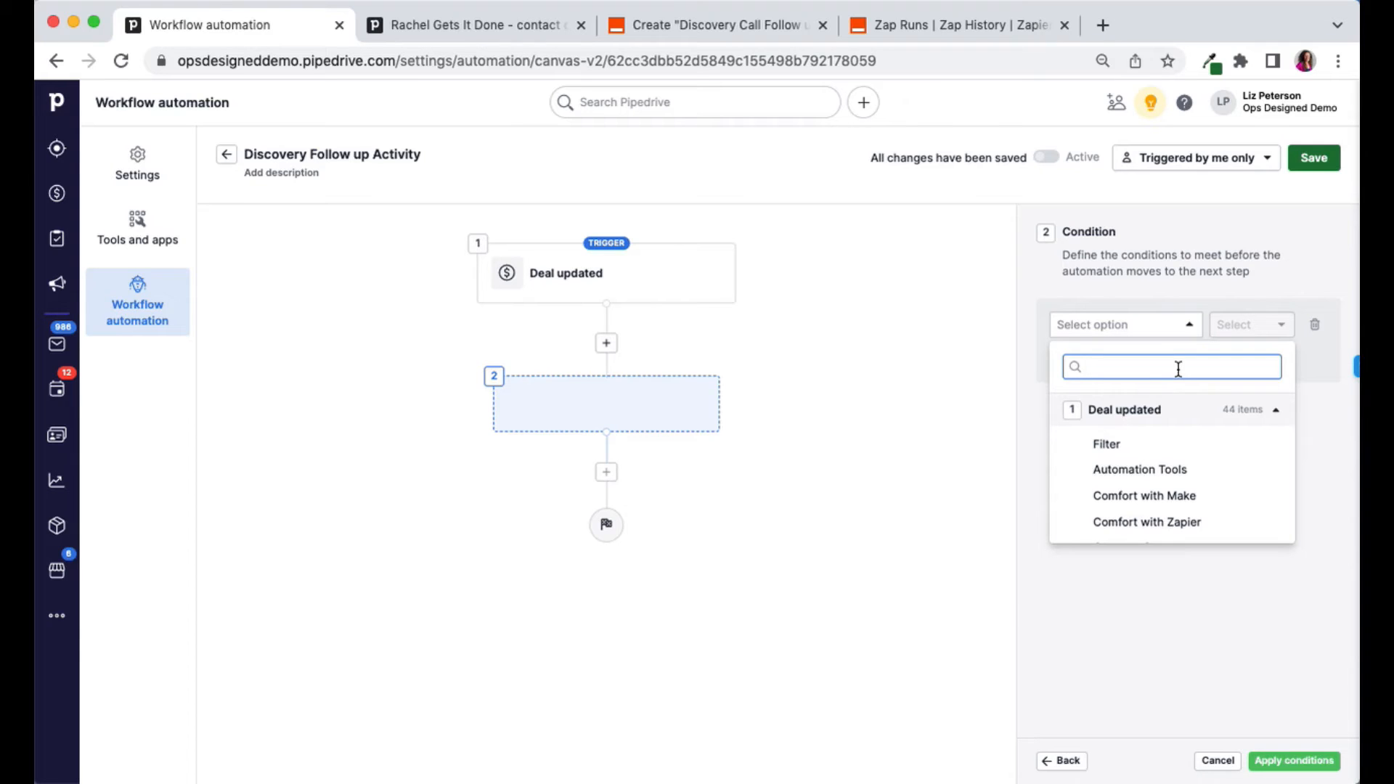
pyautogui.write('stage')
pyautogui.click(1140, 473)
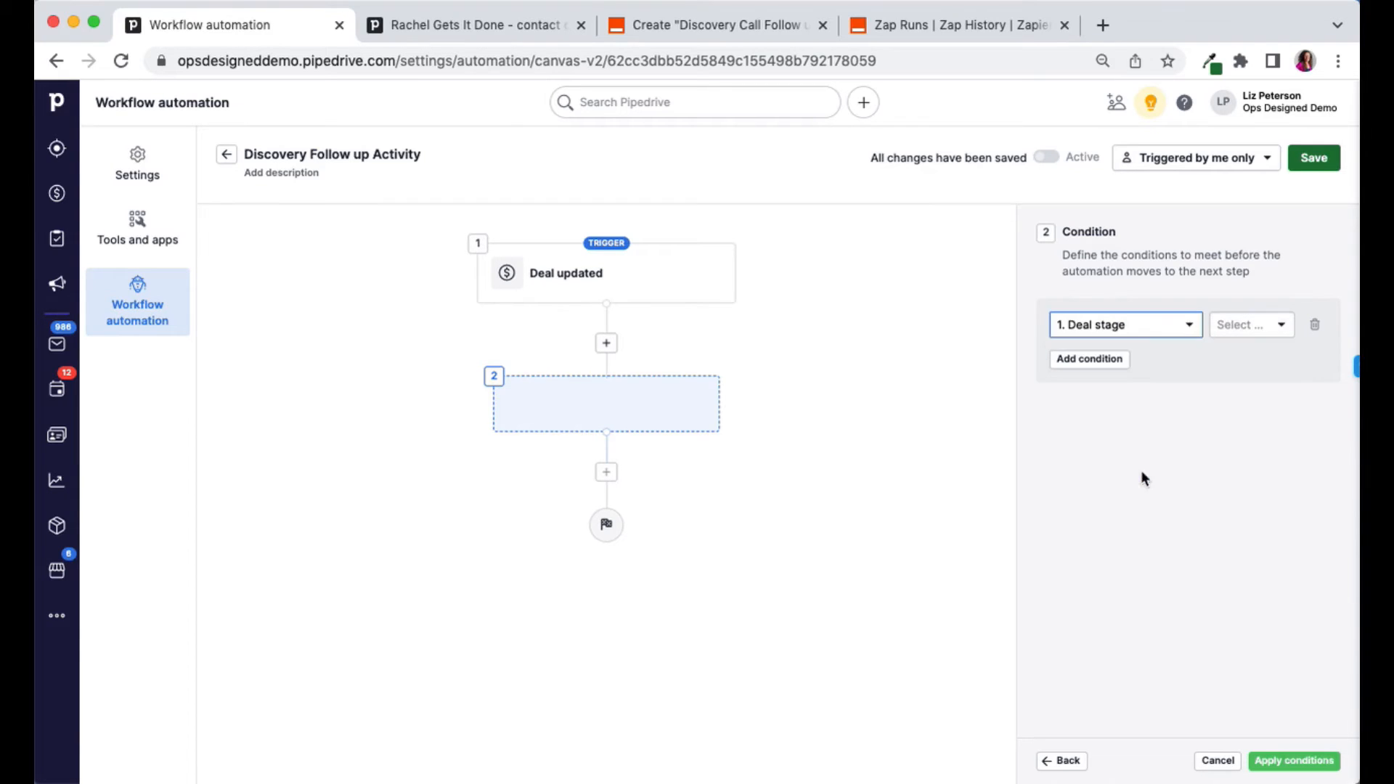
pyautogui.click(1257, 336)
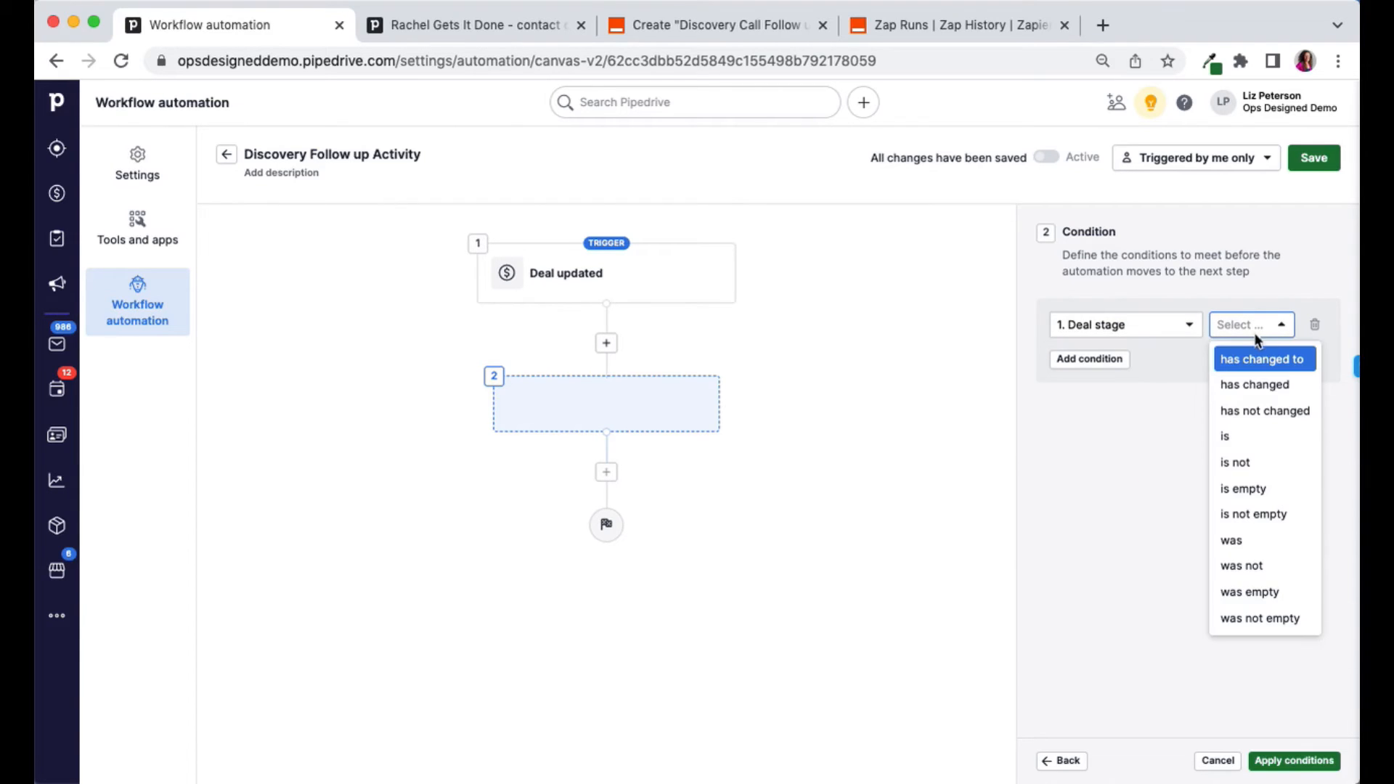
pyautogui.click(1287, 369)
pyautogui.click(1149, 355)
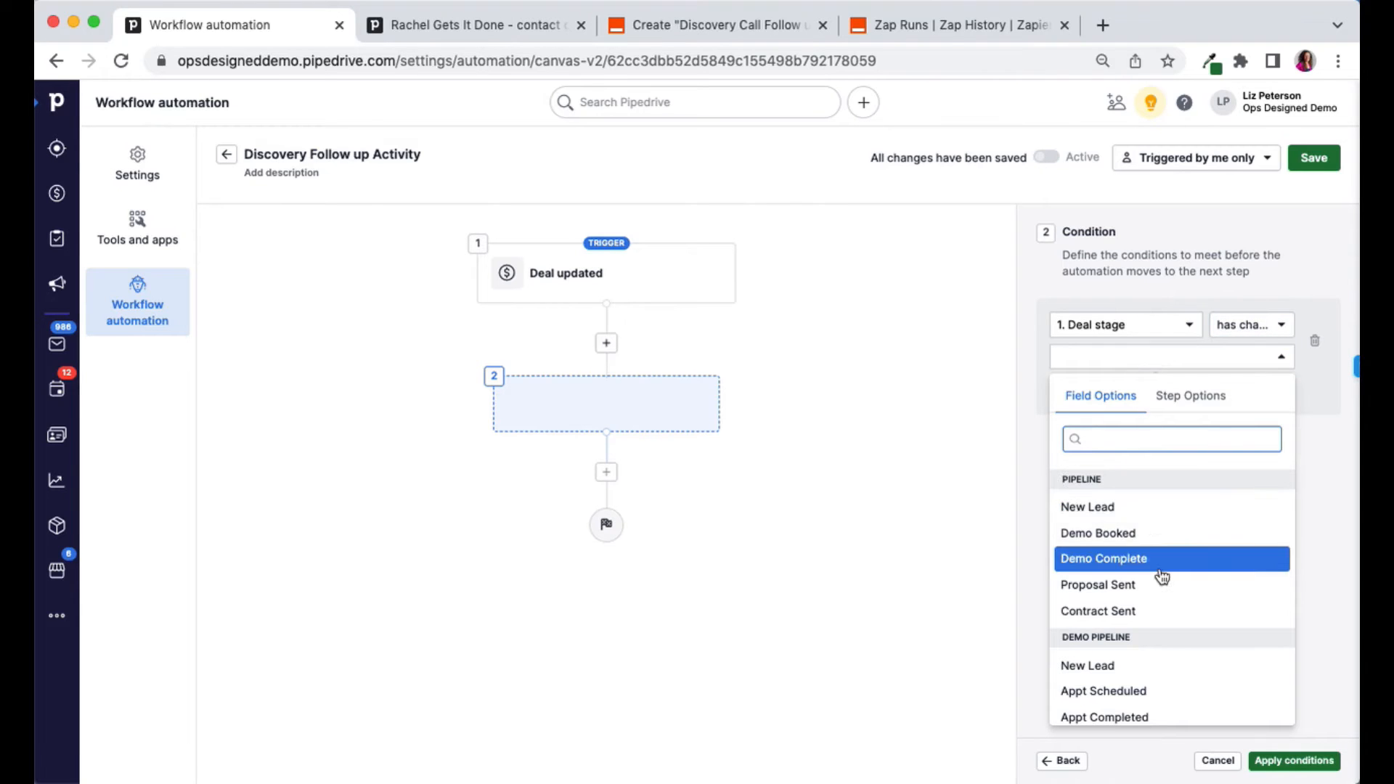
pyautogui.scroll(-5, 1163, 577)
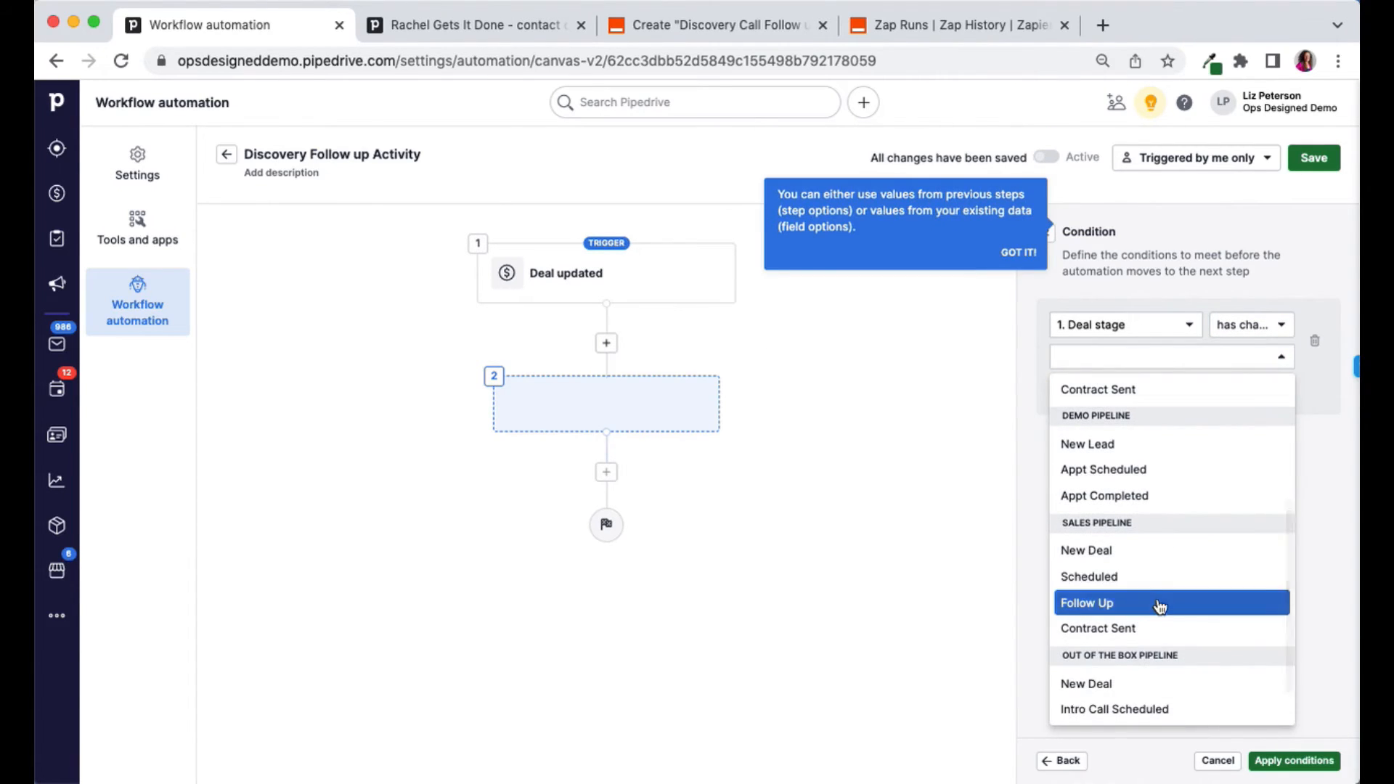
pyautogui.click(1159, 607)
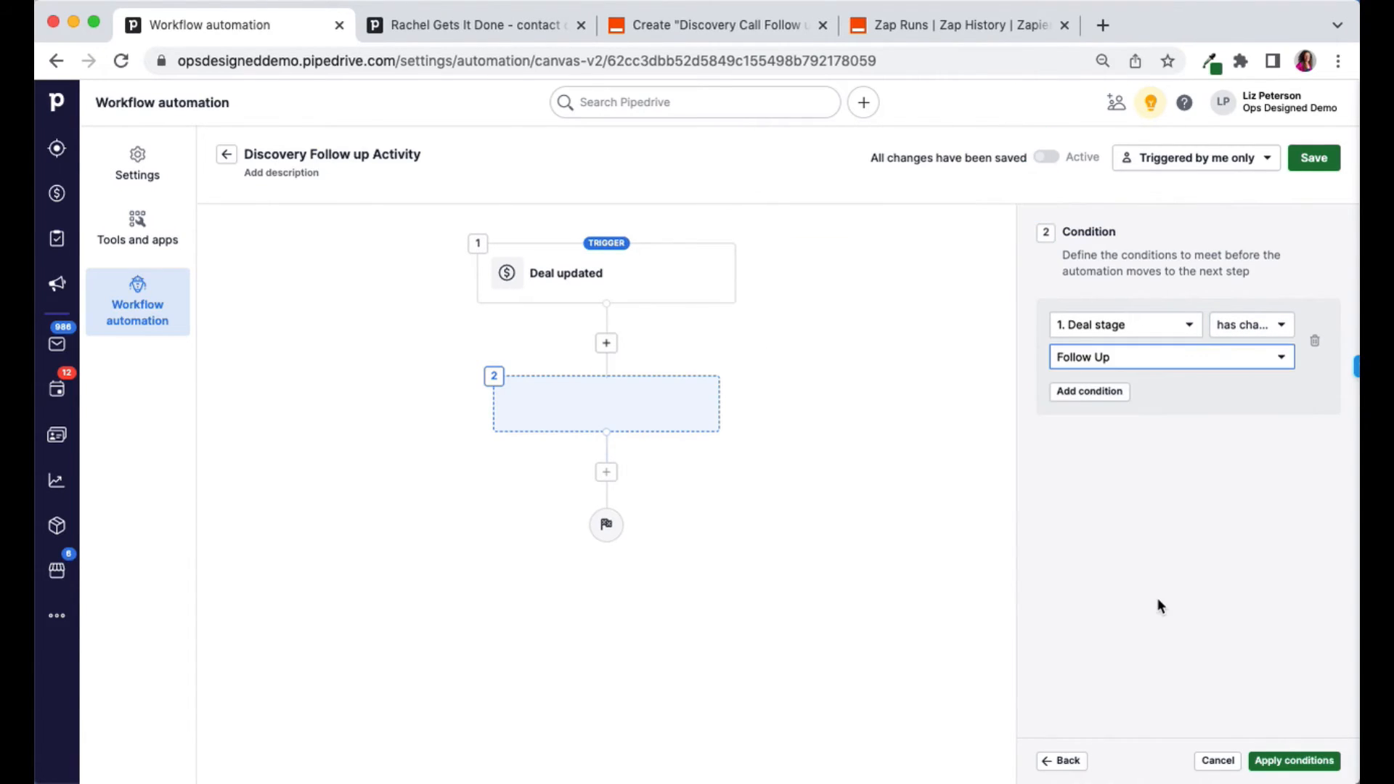
# Add an AND condition that Deal status is open, and apply the conditions to the workflow.
pyautogui.click(1096, 392)
pyautogui.click(1121, 415)
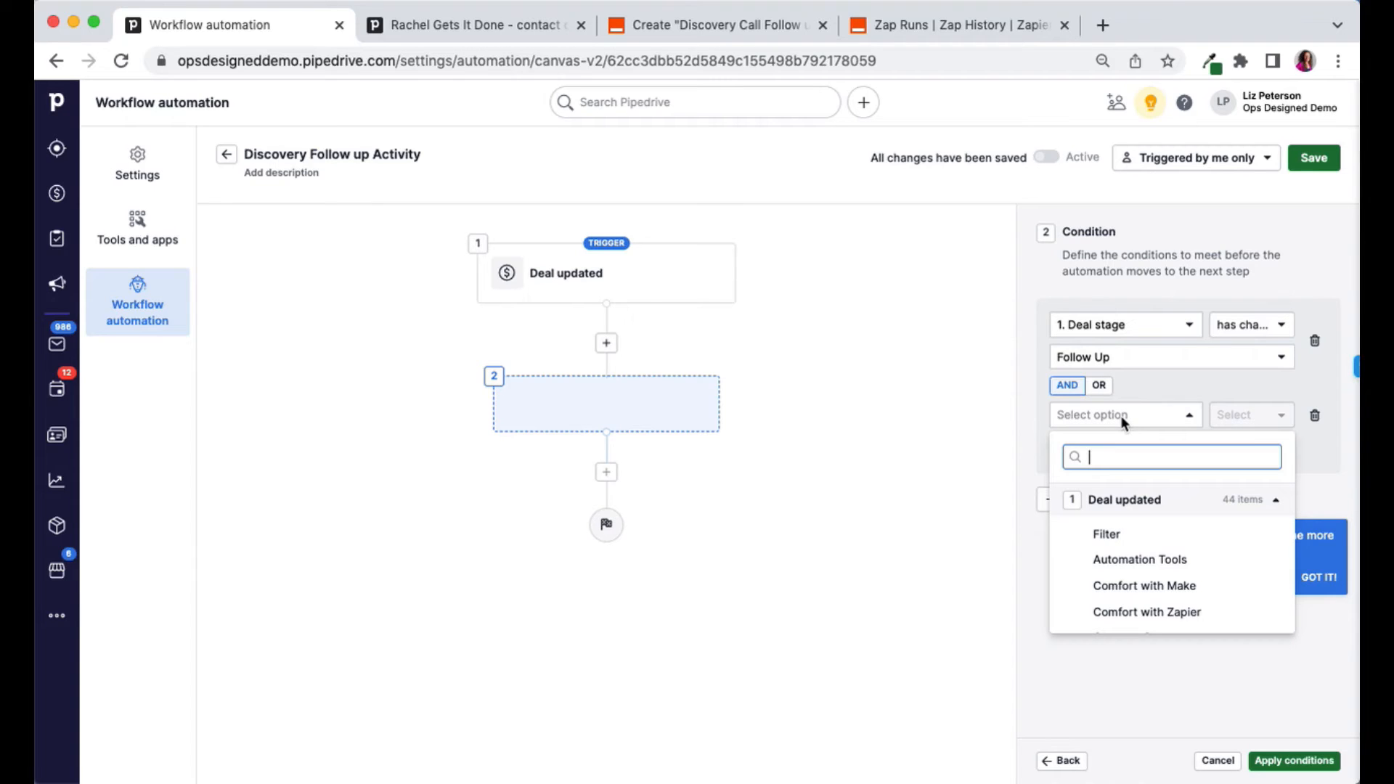
pyautogui.write('sta')
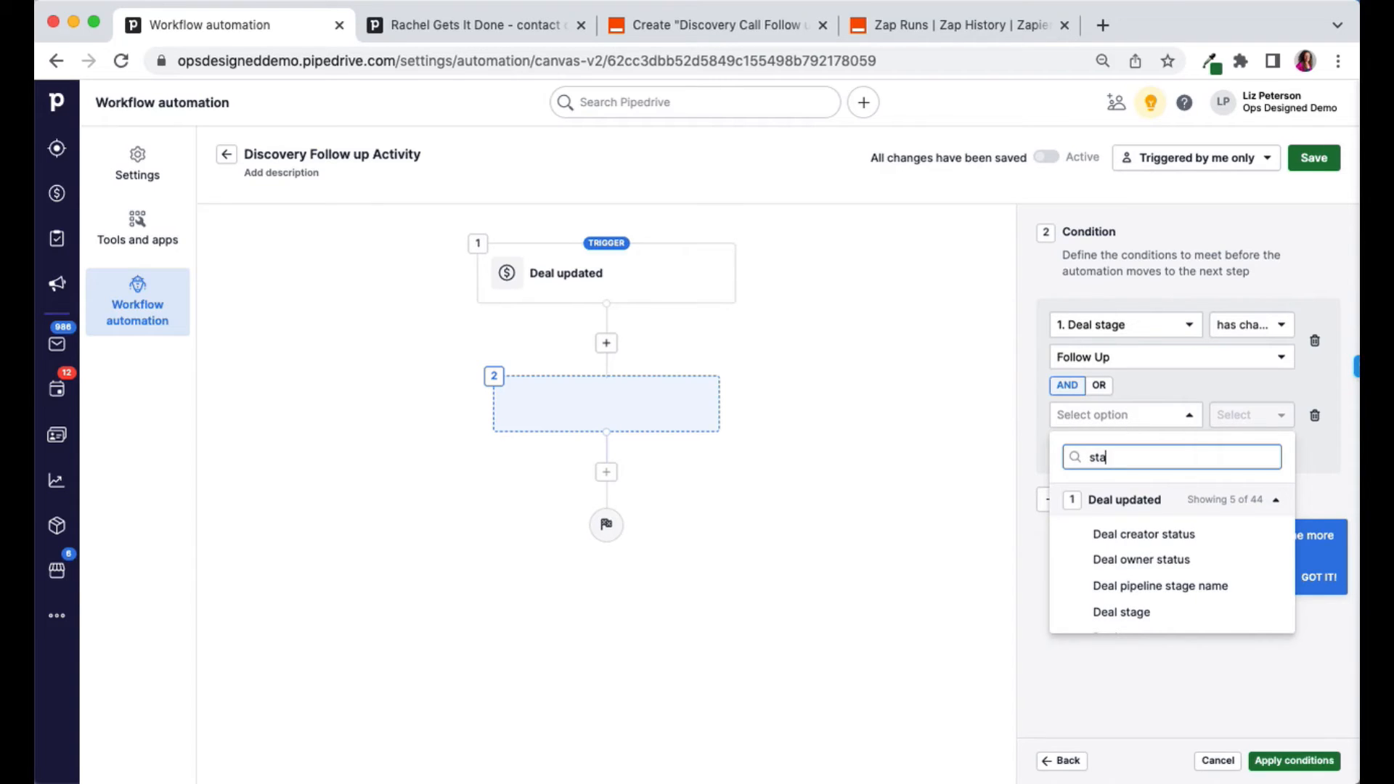
pyautogui.write('tus')
pyautogui.click(1123, 585)
pyautogui.click(1250, 415)
pyautogui.click(1253, 524)
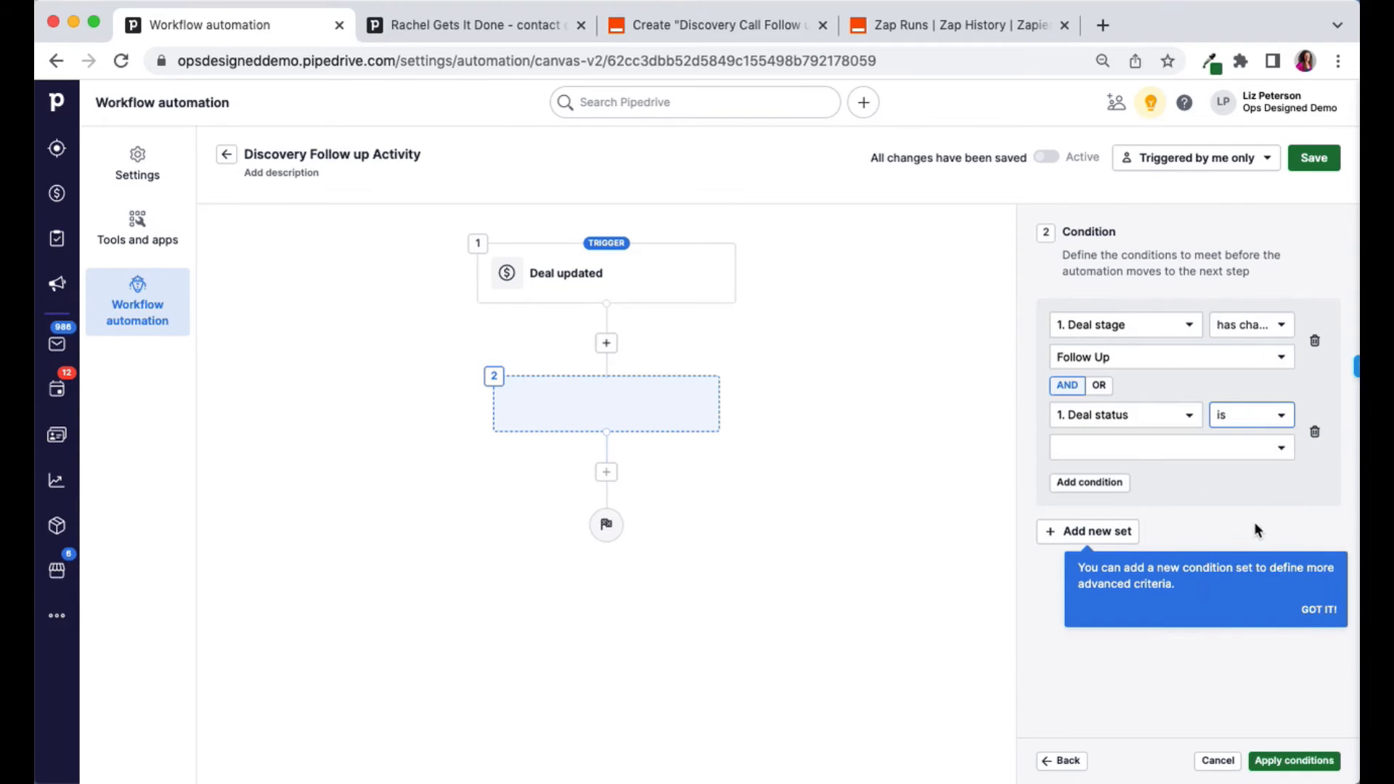
pyautogui.click(1130, 449)
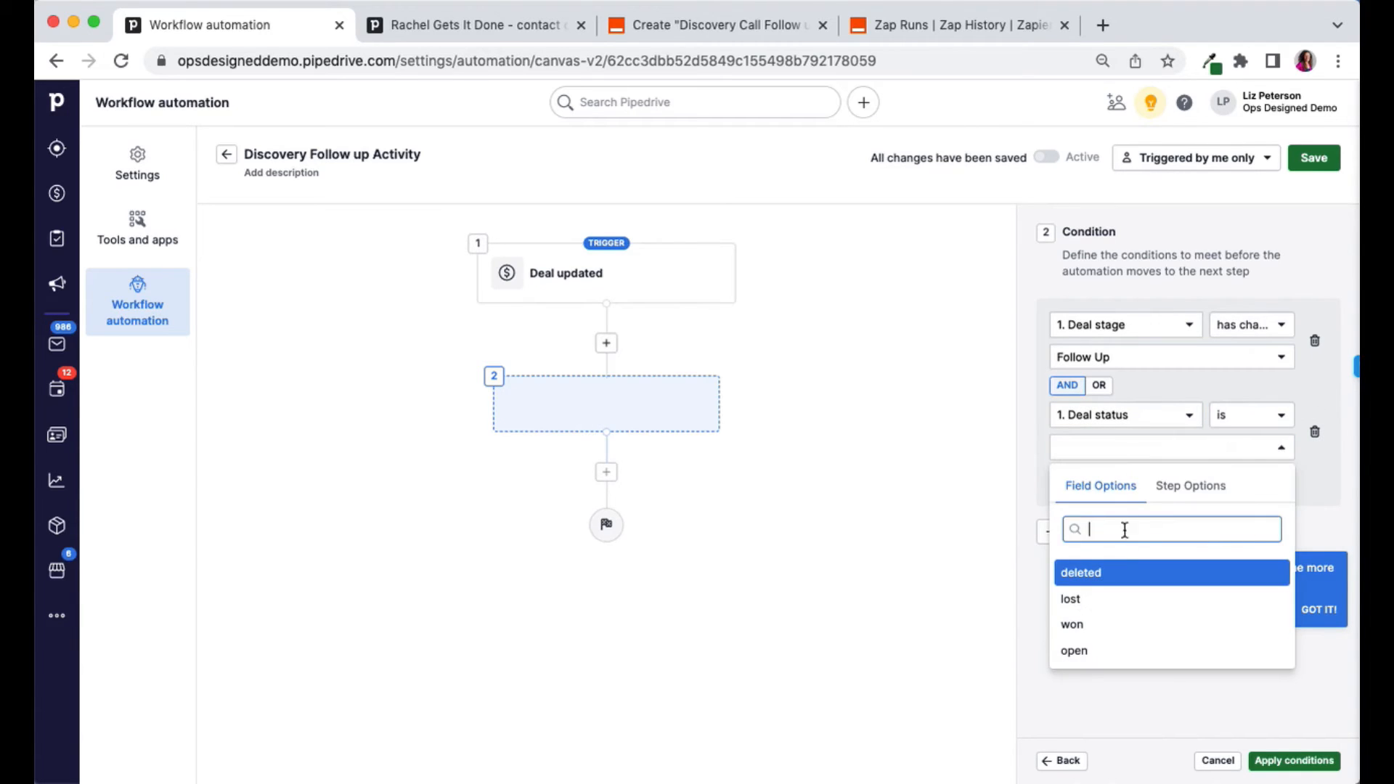
pyautogui.click(1133, 649)
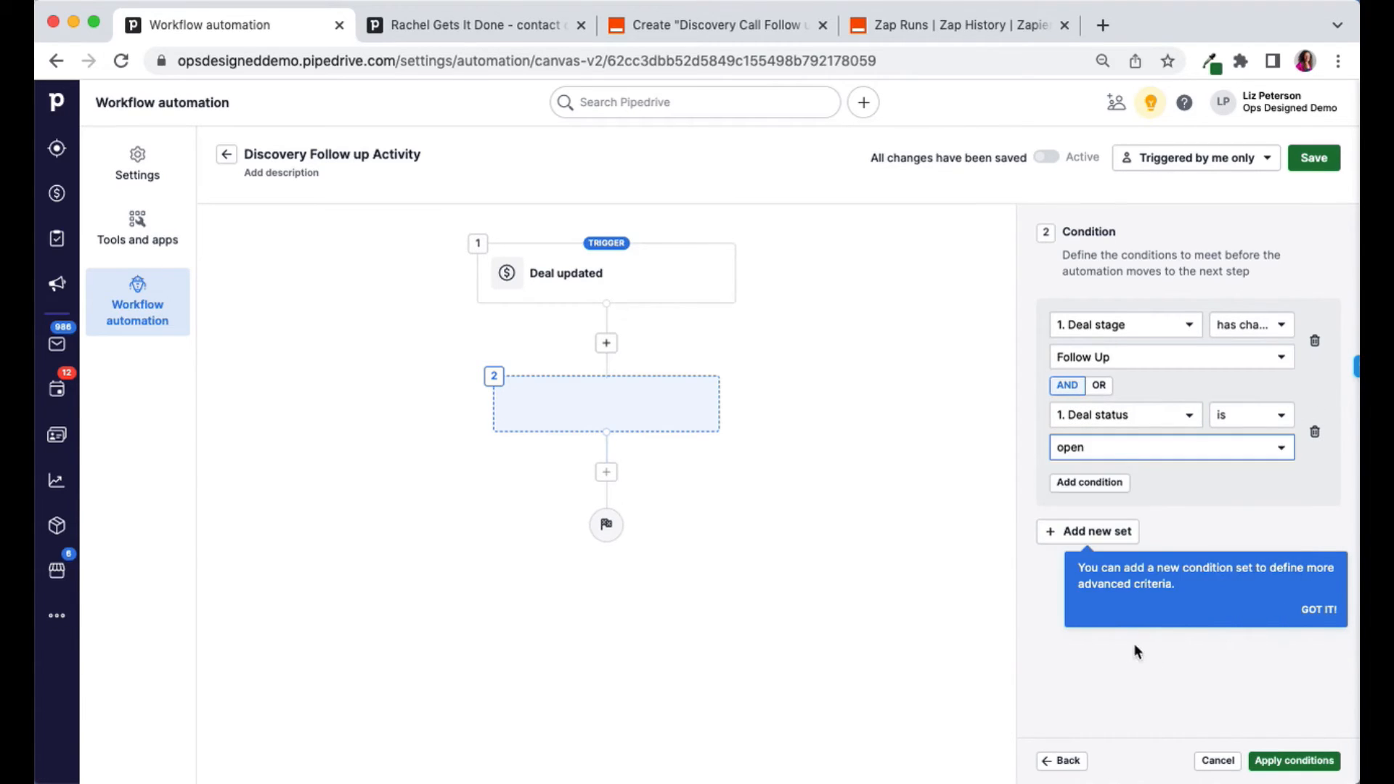
pyautogui.click(1292, 762)
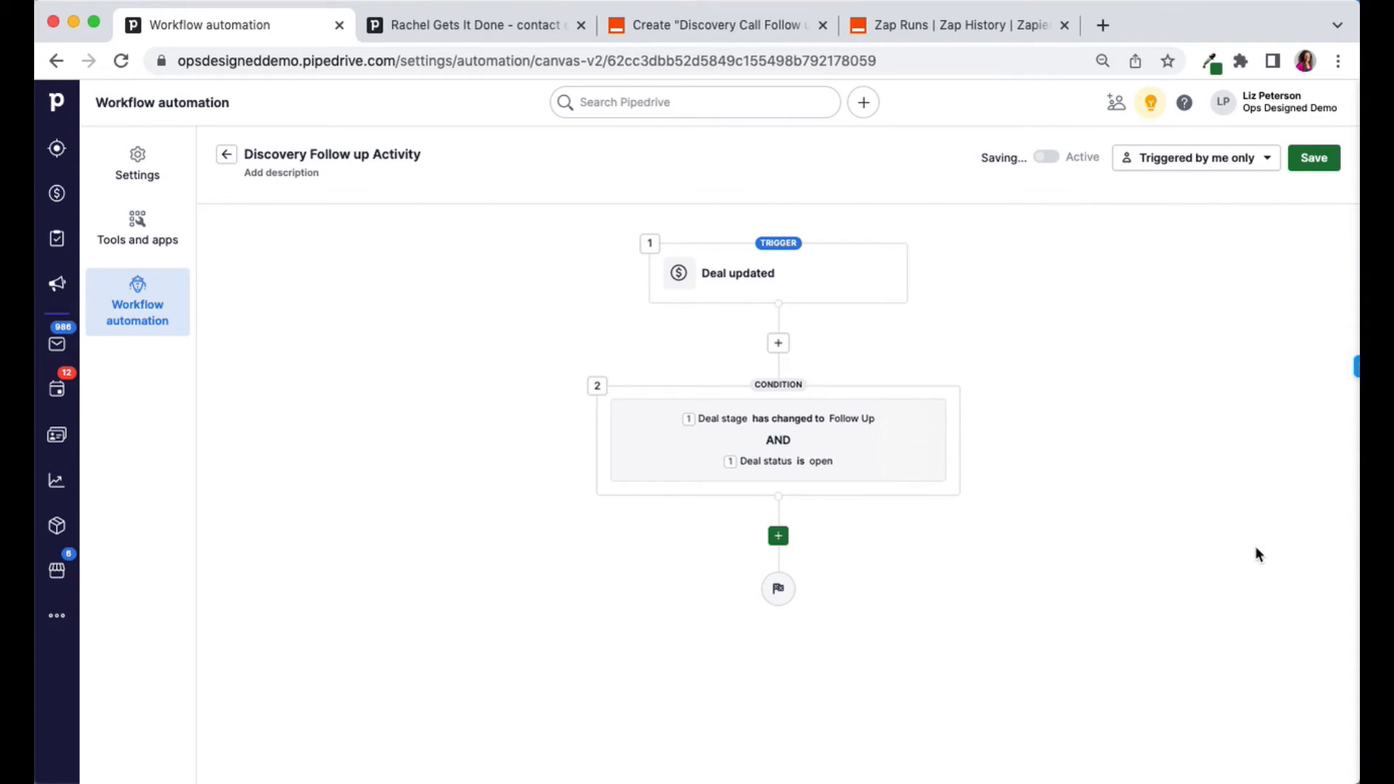
# Add an action after the condition that creates an activity.
pyautogui.click(777, 536)
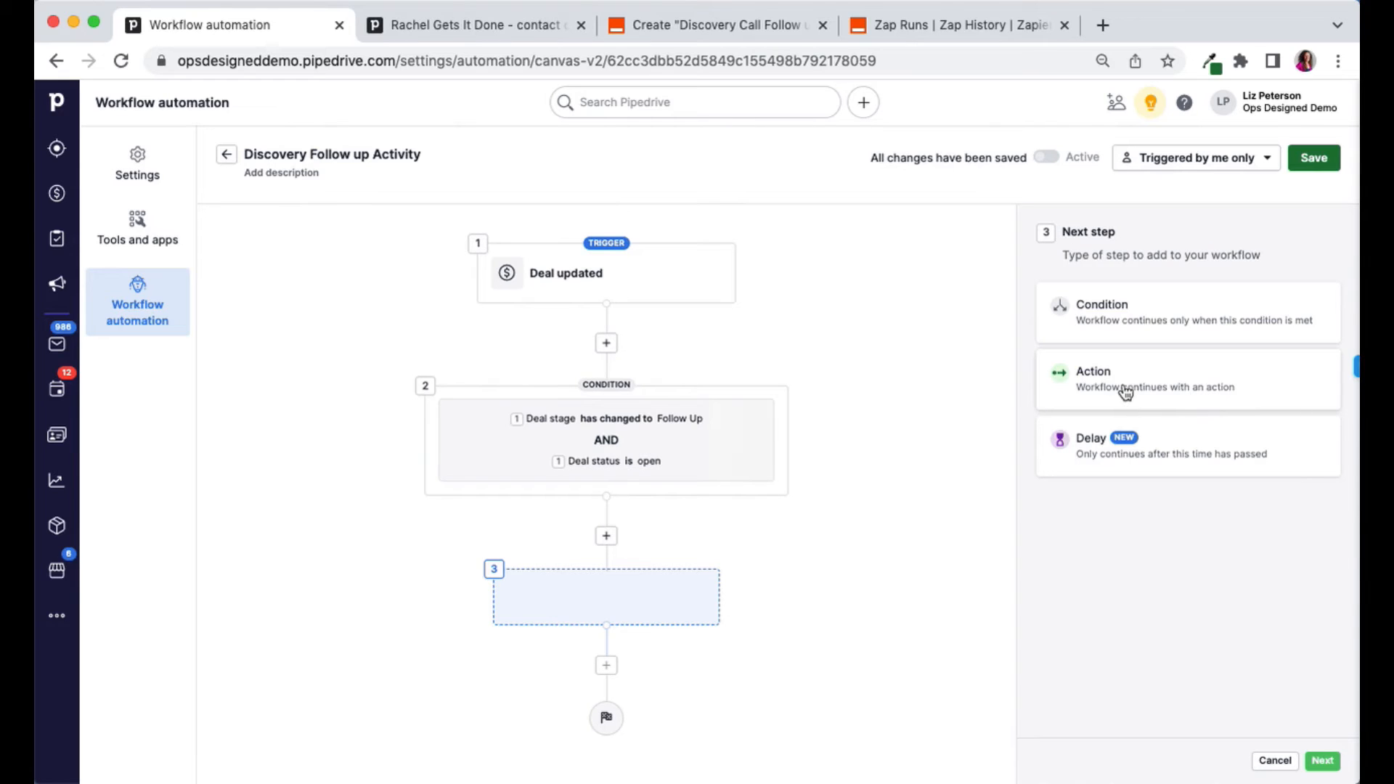
pyautogui.click(1166, 383)
pyautogui.click(1323, 761)
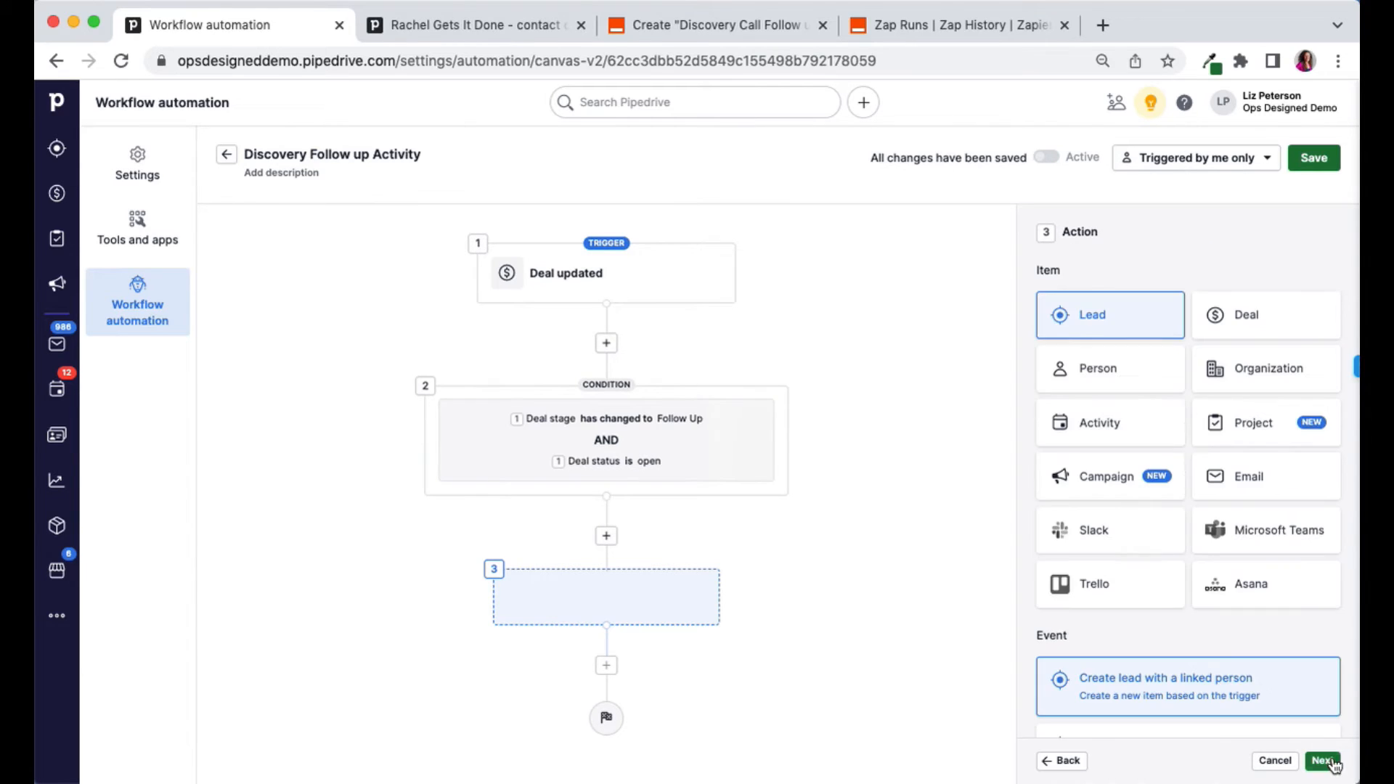
pyautogui.click(1136, 426)
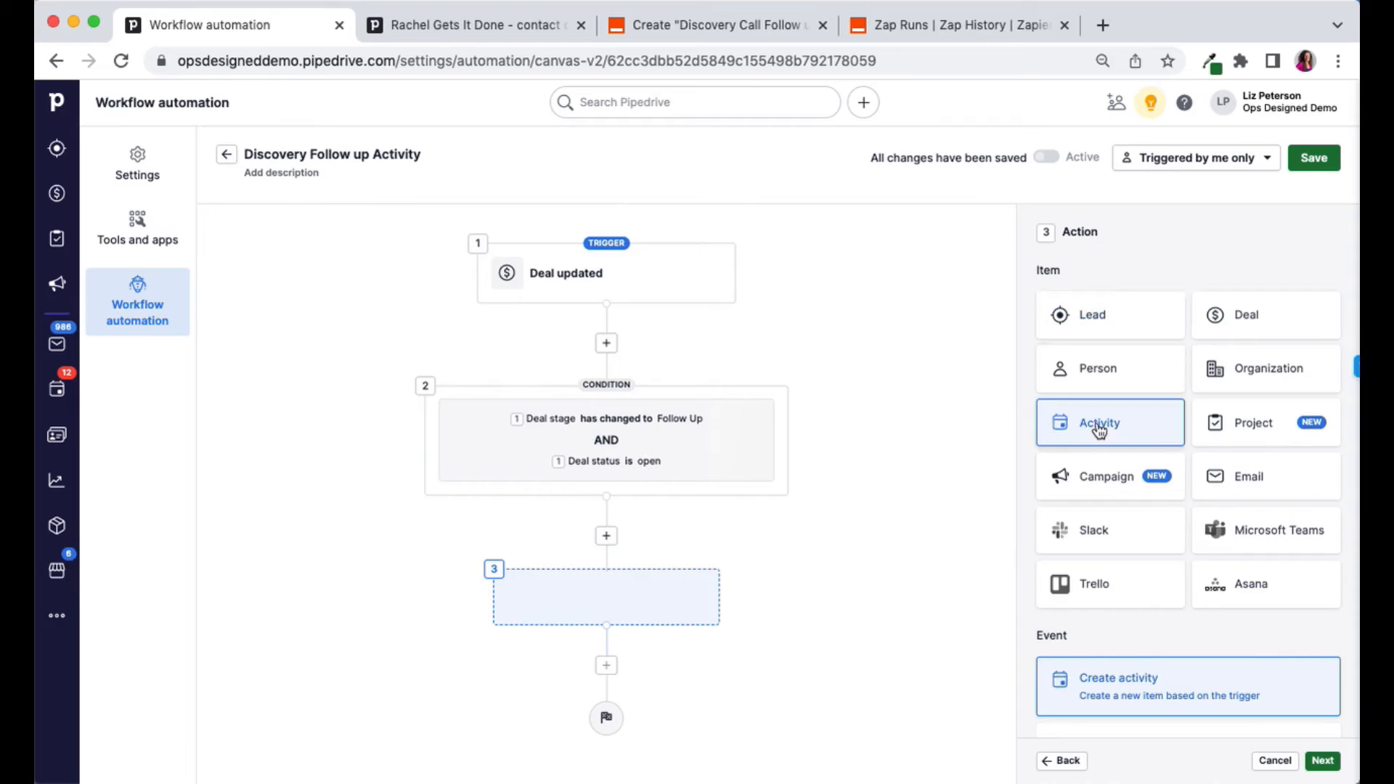
pyautogui.scroll(-3, 1136, 508)
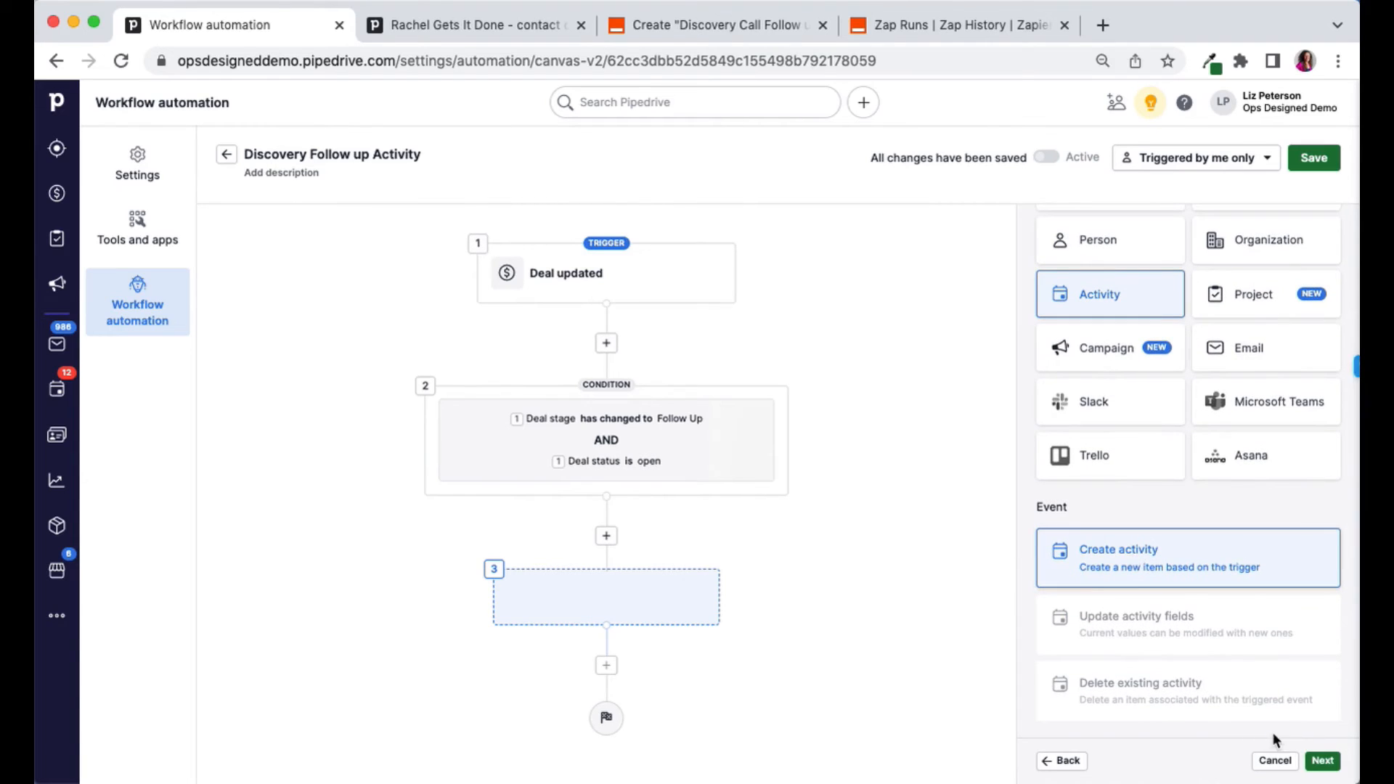
pyautogui.click(1323, 760)
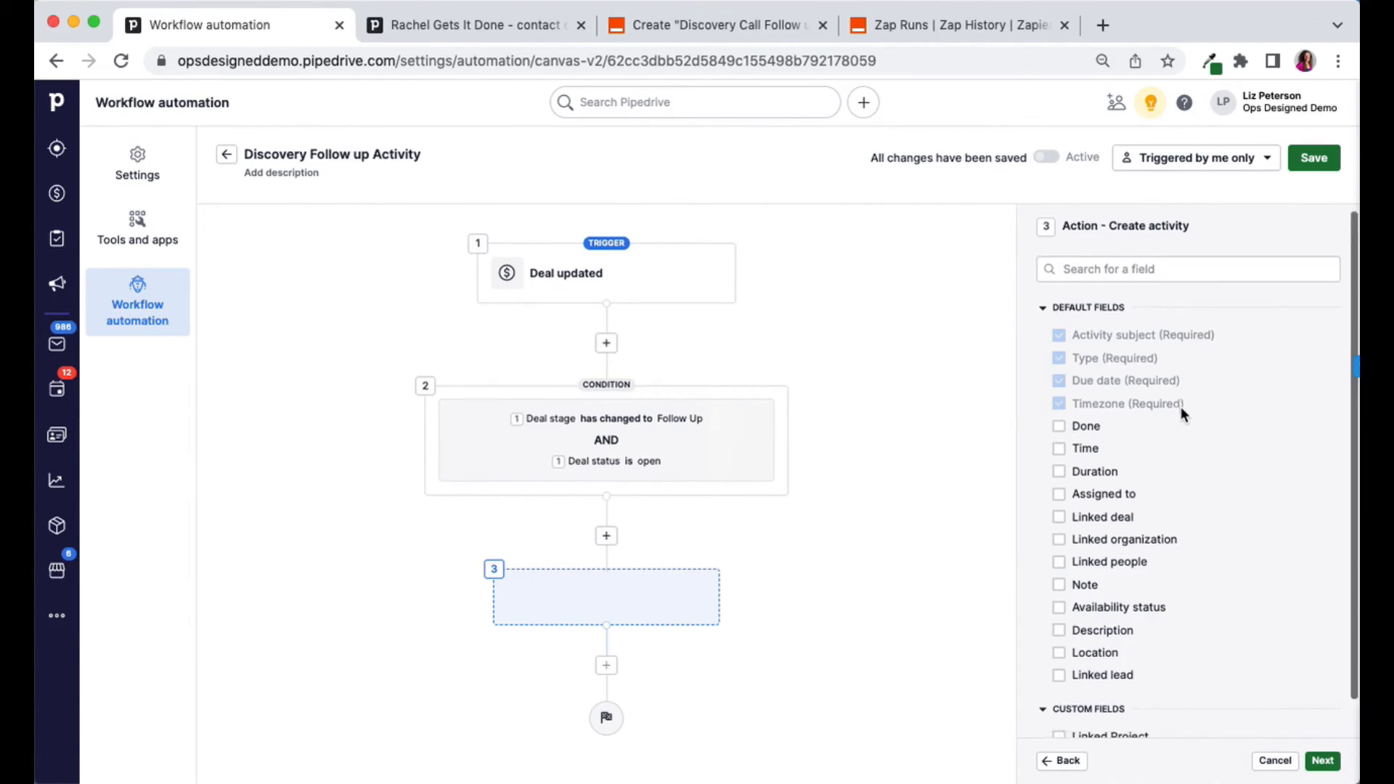
# Include the Time, Assigned to, Linked deal, Linked organization, Linked people and Note fields in the new activity.
pyautogui.scroll(-1, 1182, 412)
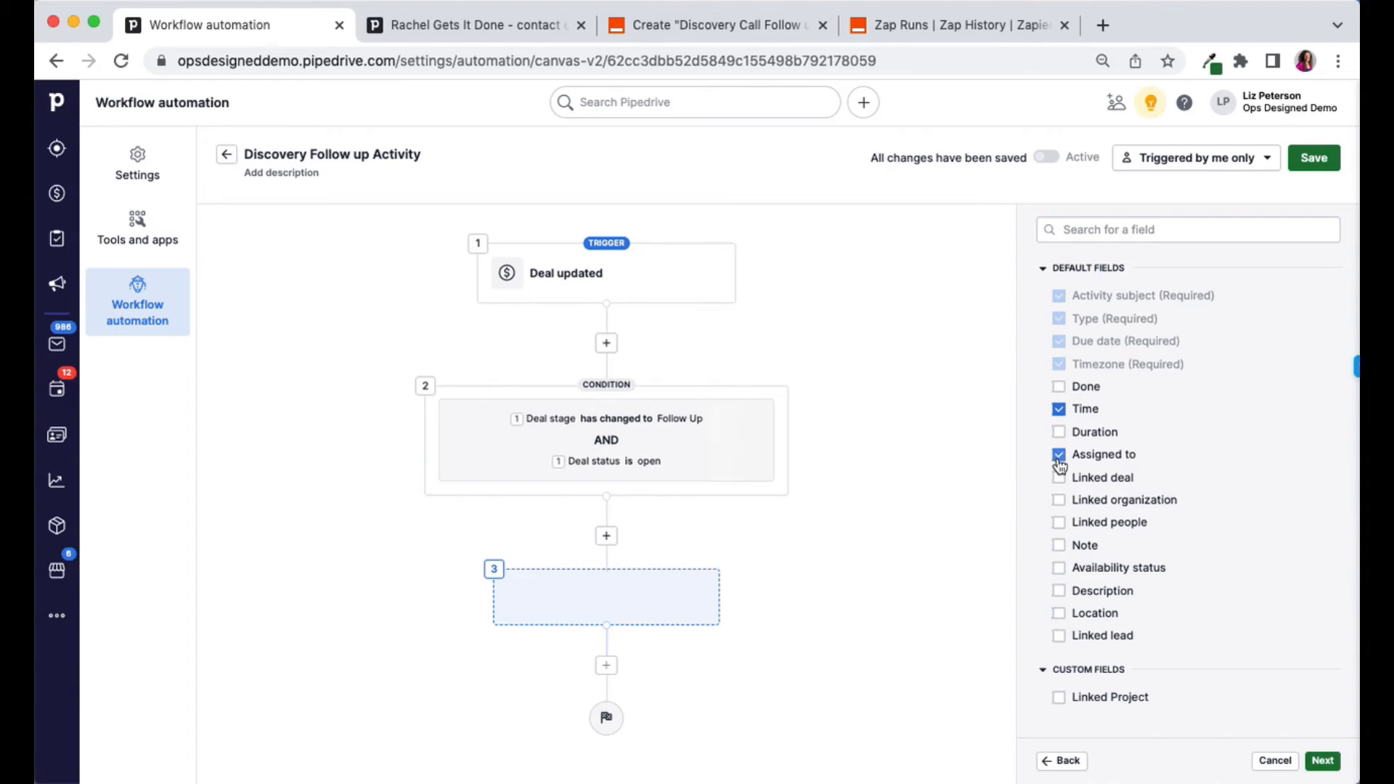
pyautogui.click(1059, 499)
pyautogui.click(1060, 523)
pyautogui.click(1322, 761)
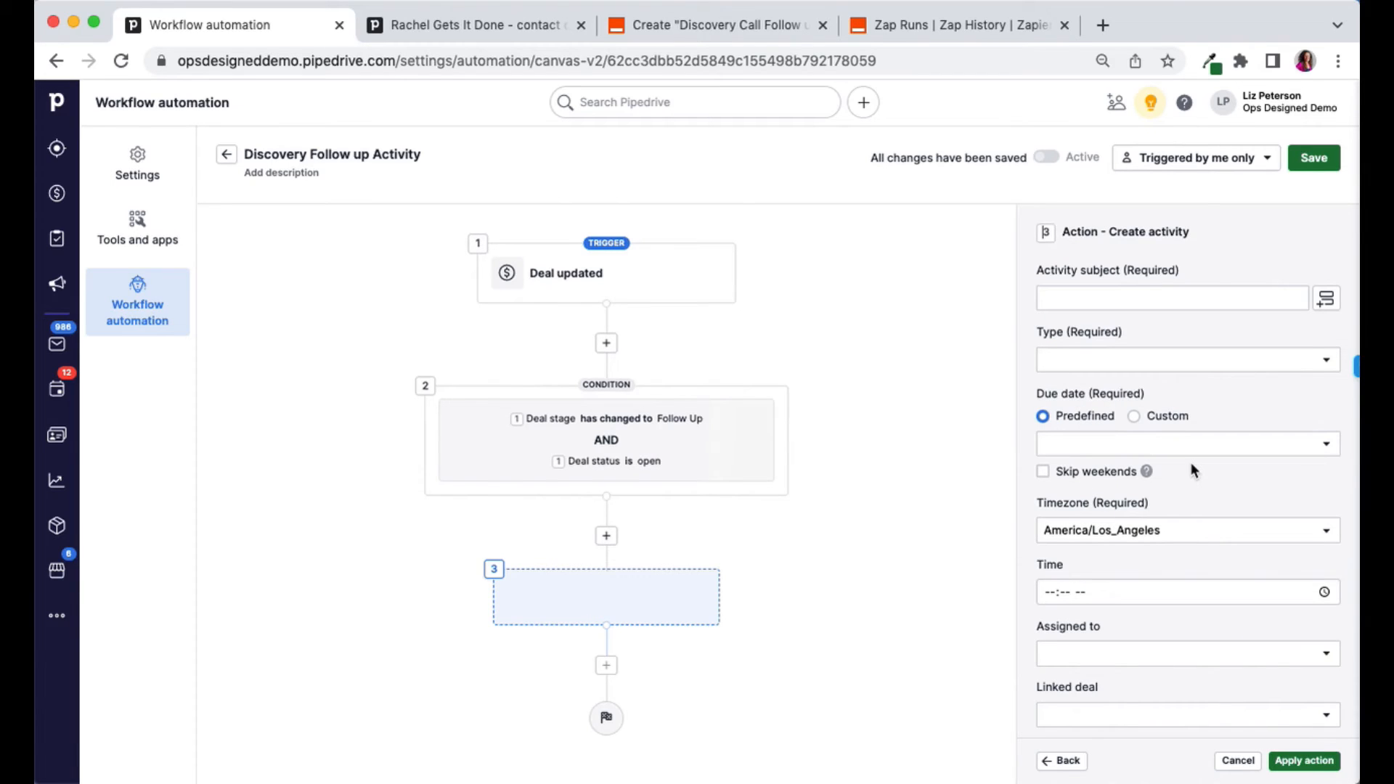
# Set the activity subject to "Discovery Call Follow Up" and its type to Call.
pyautogui.click(1147, 296)
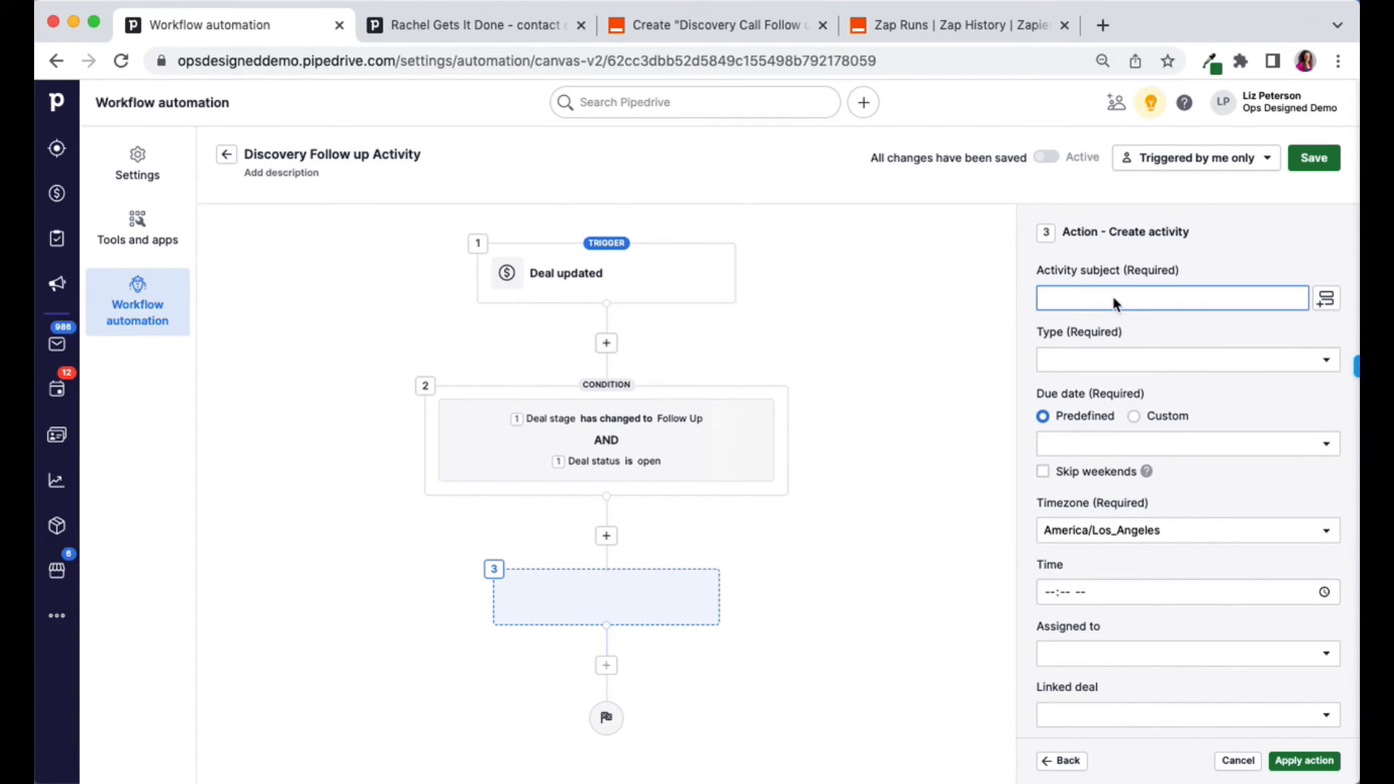
pyautogui.write('d')
pyautogui.write('iscor')
pyautogui.write('ery Call Follo')
pyautogui.write('w Up')
pyautogui.click(1224, 363)
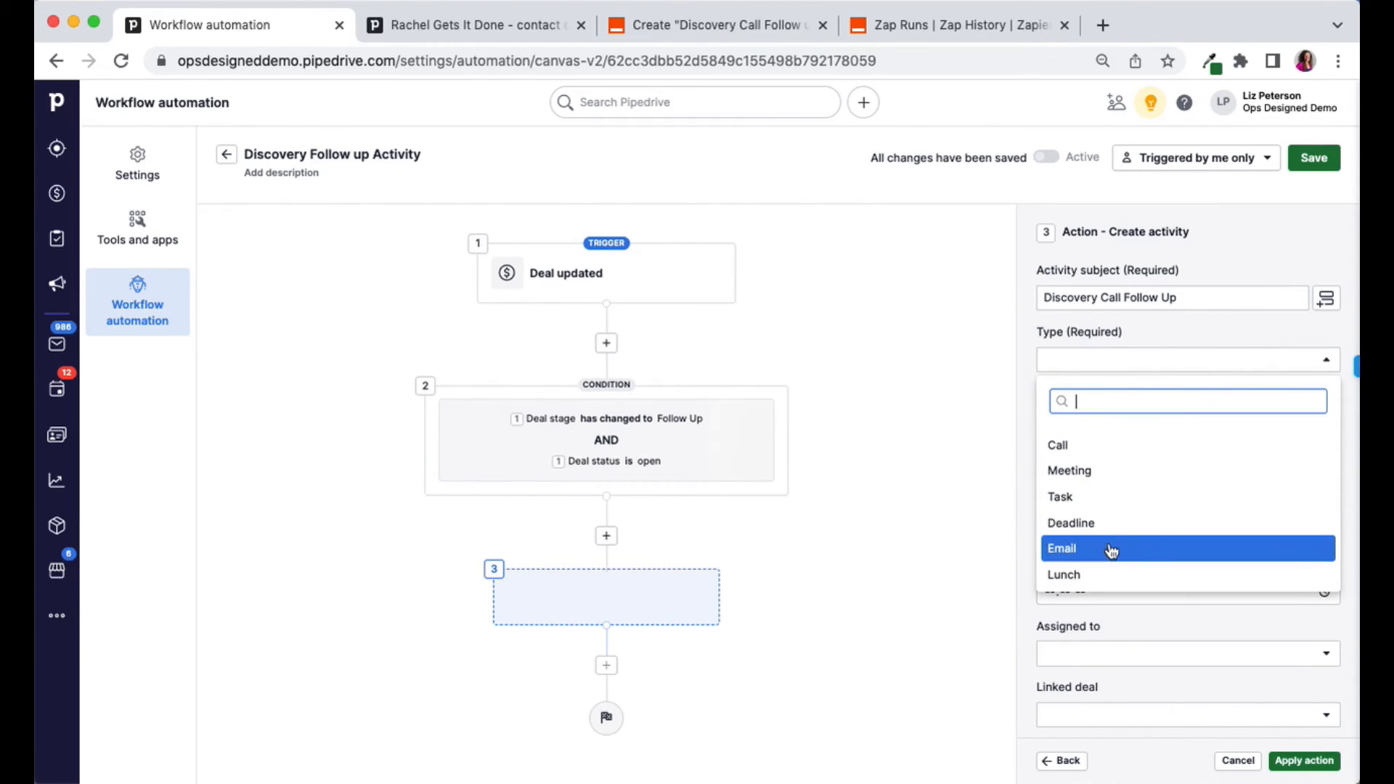
pyautogui.click(1113, 444)
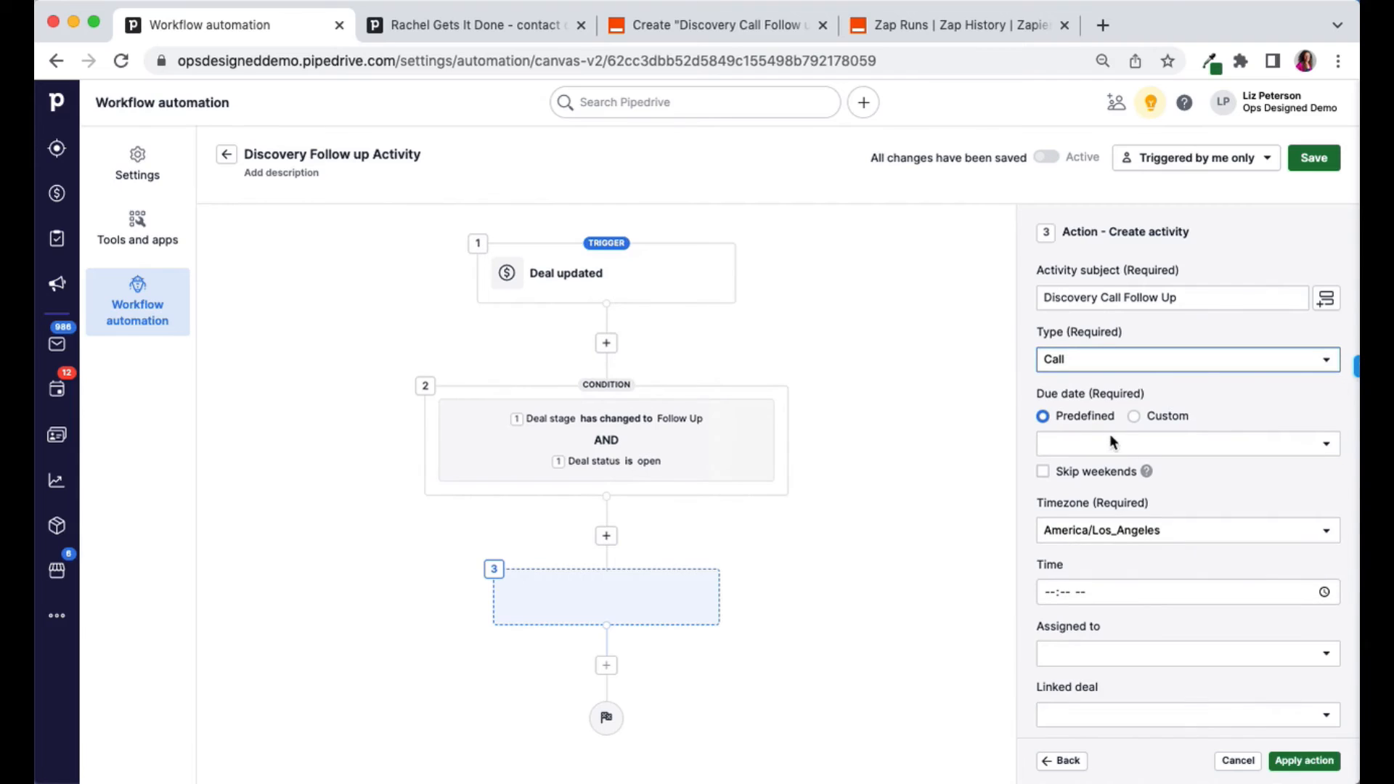
# Set the activity's predefined due date to In one day and make it skip weekends.
pyautogui.scroll(-1, 1111, 429)
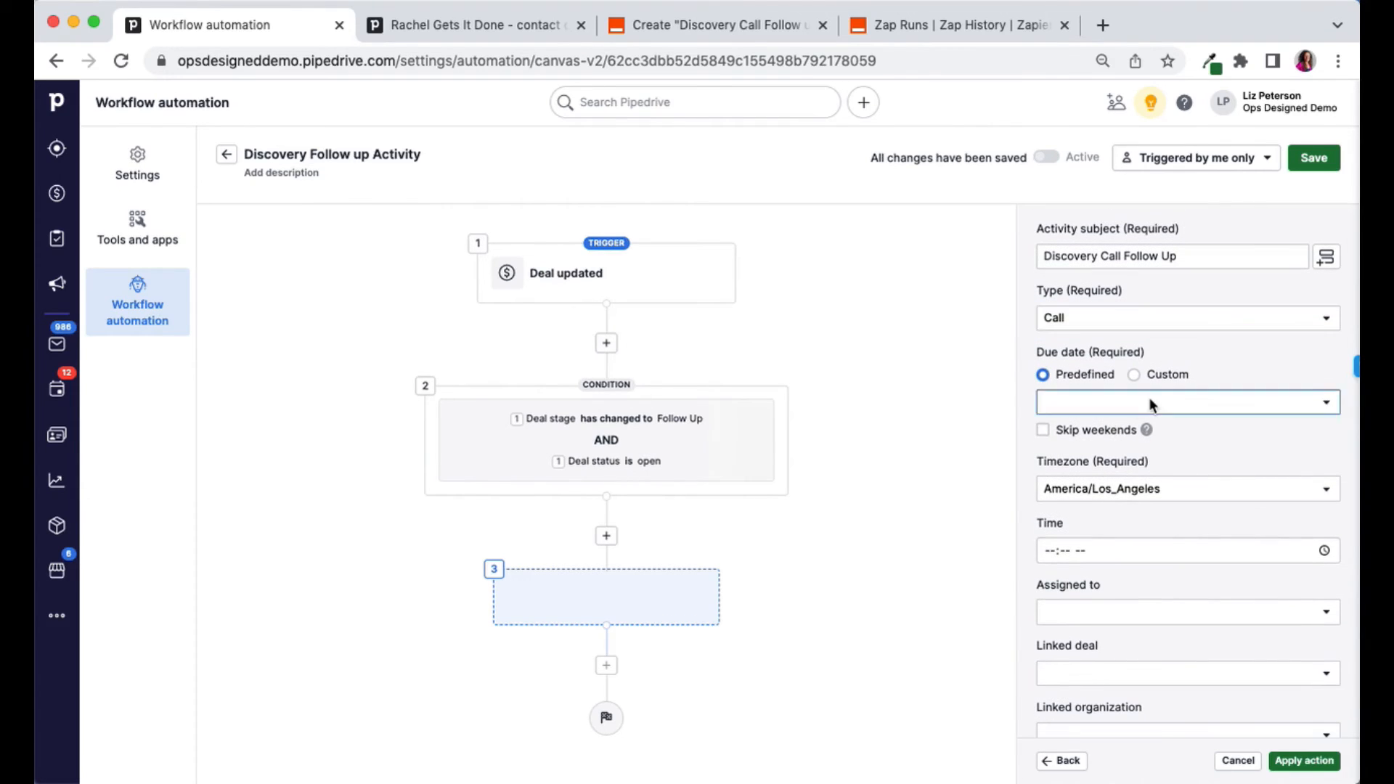
pyautogui.click(1149, 398)
pyautogui.write('tomo')
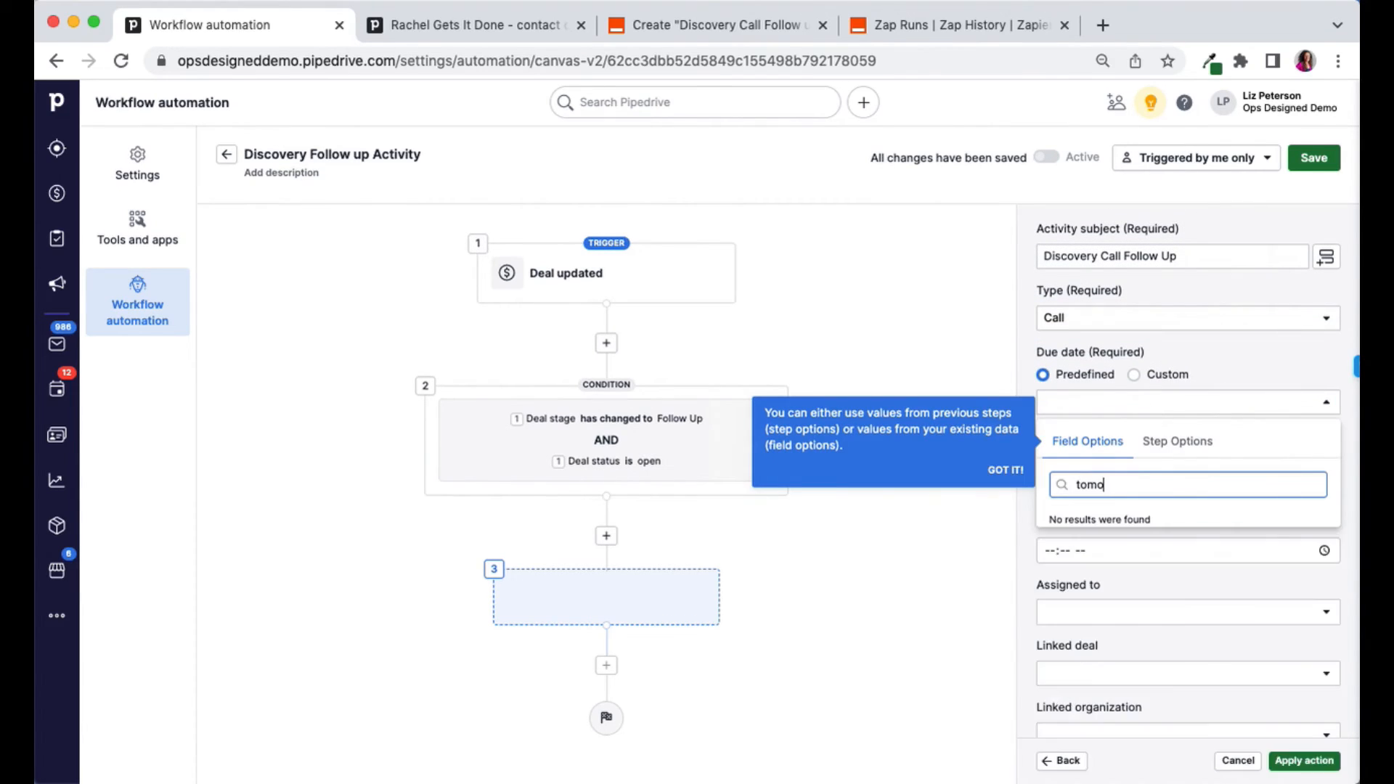
pyautogui.press('BackSpace')
pyautogui.press('BackSpace')
pyautogui.press('BackSpace')
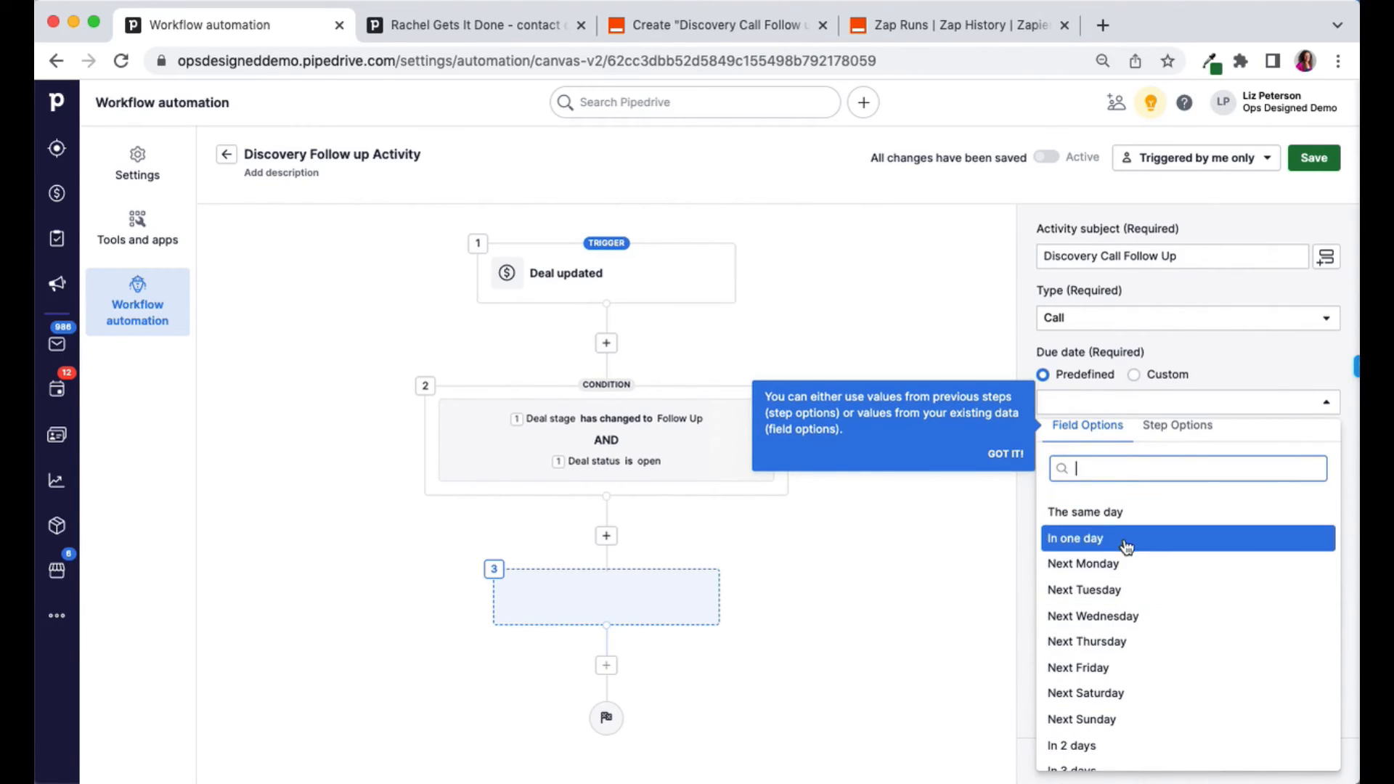
pyautogui.click(1124, 545)
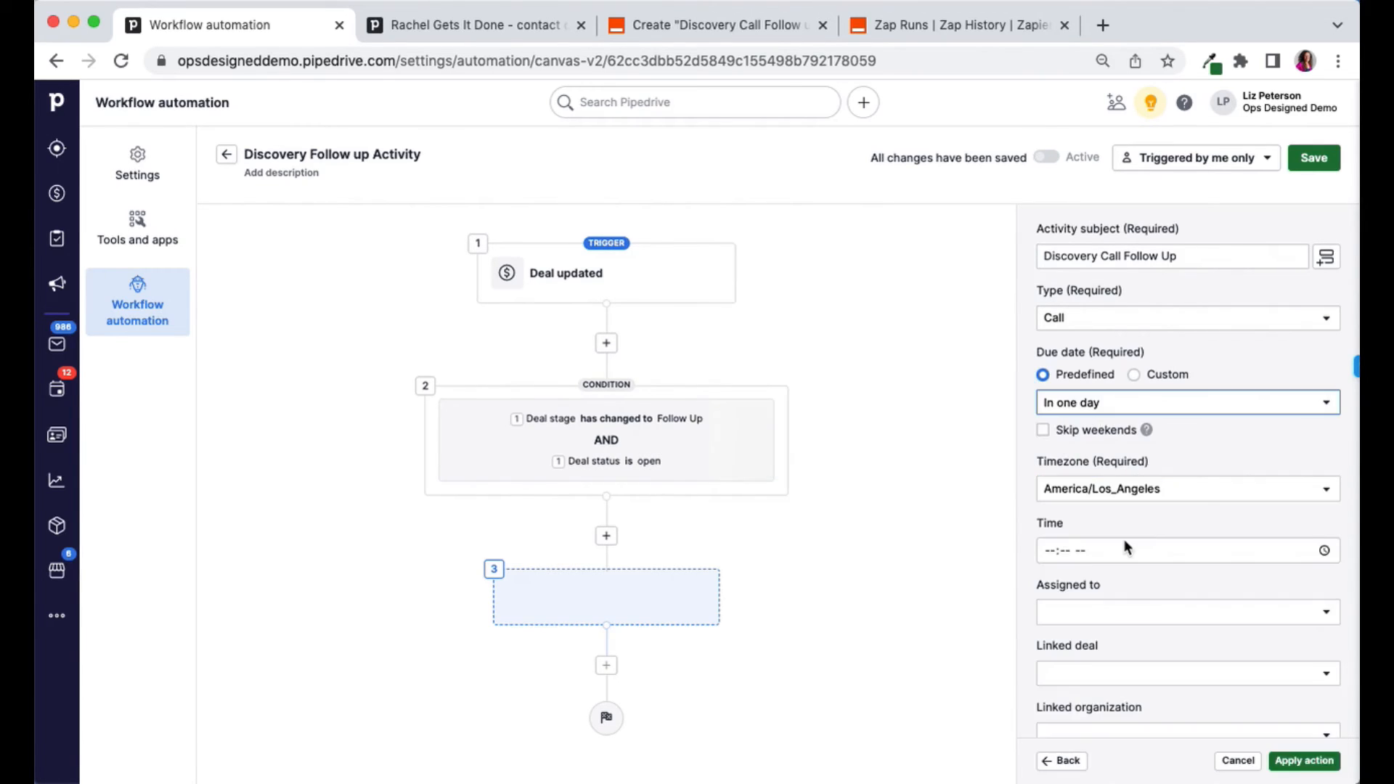
pyautogui.click(1045, 432)
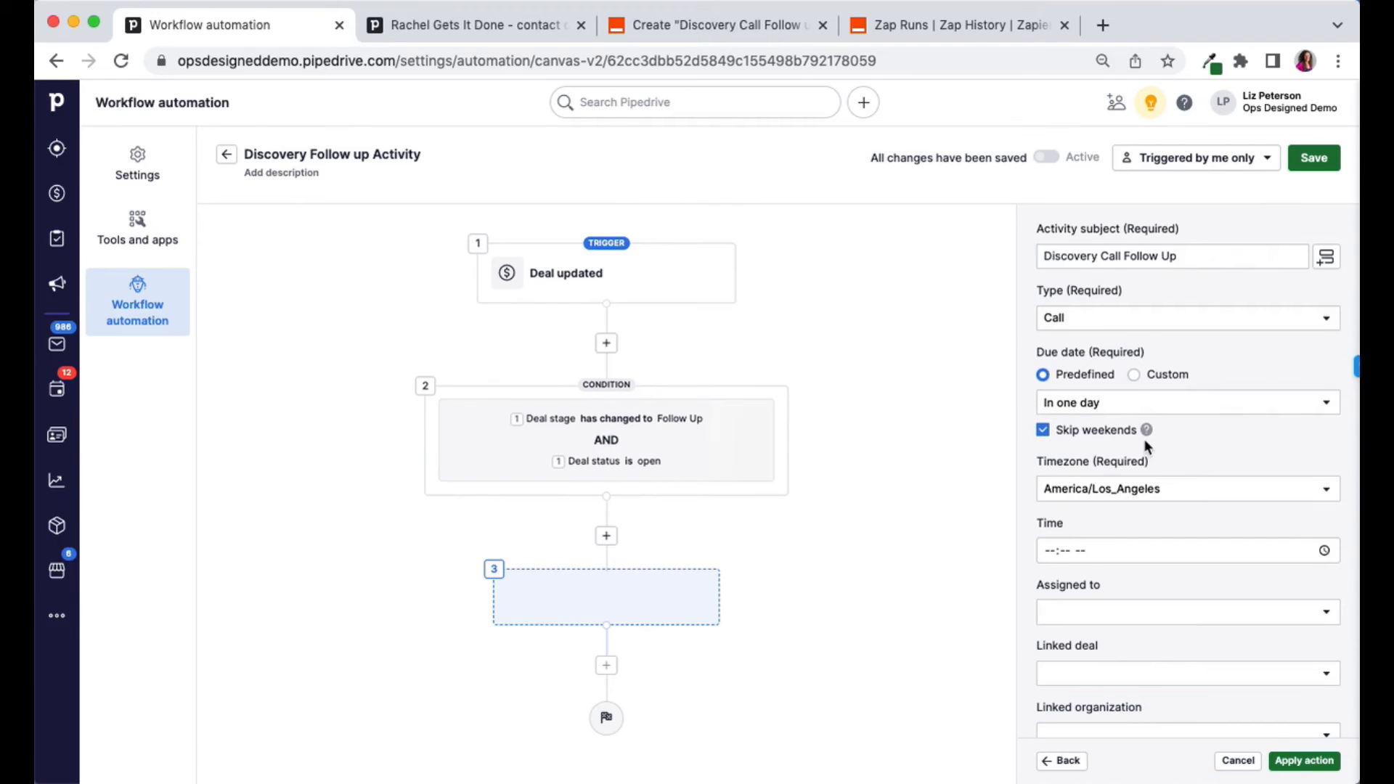
# Set the activity's time to 05:00 PM.
pyautogui.scroll(-1, 1144, 439)
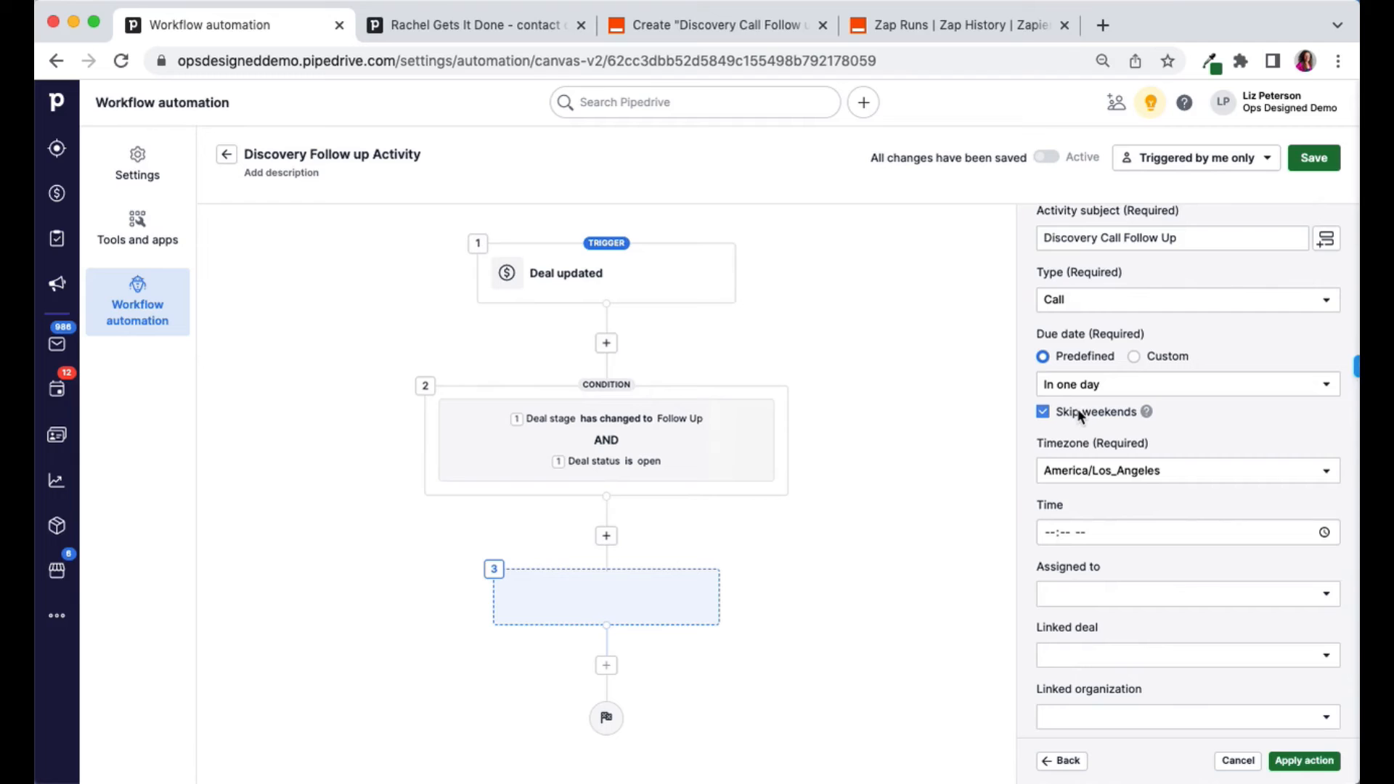
pyautogui.scroll(-5, 1076, 408)
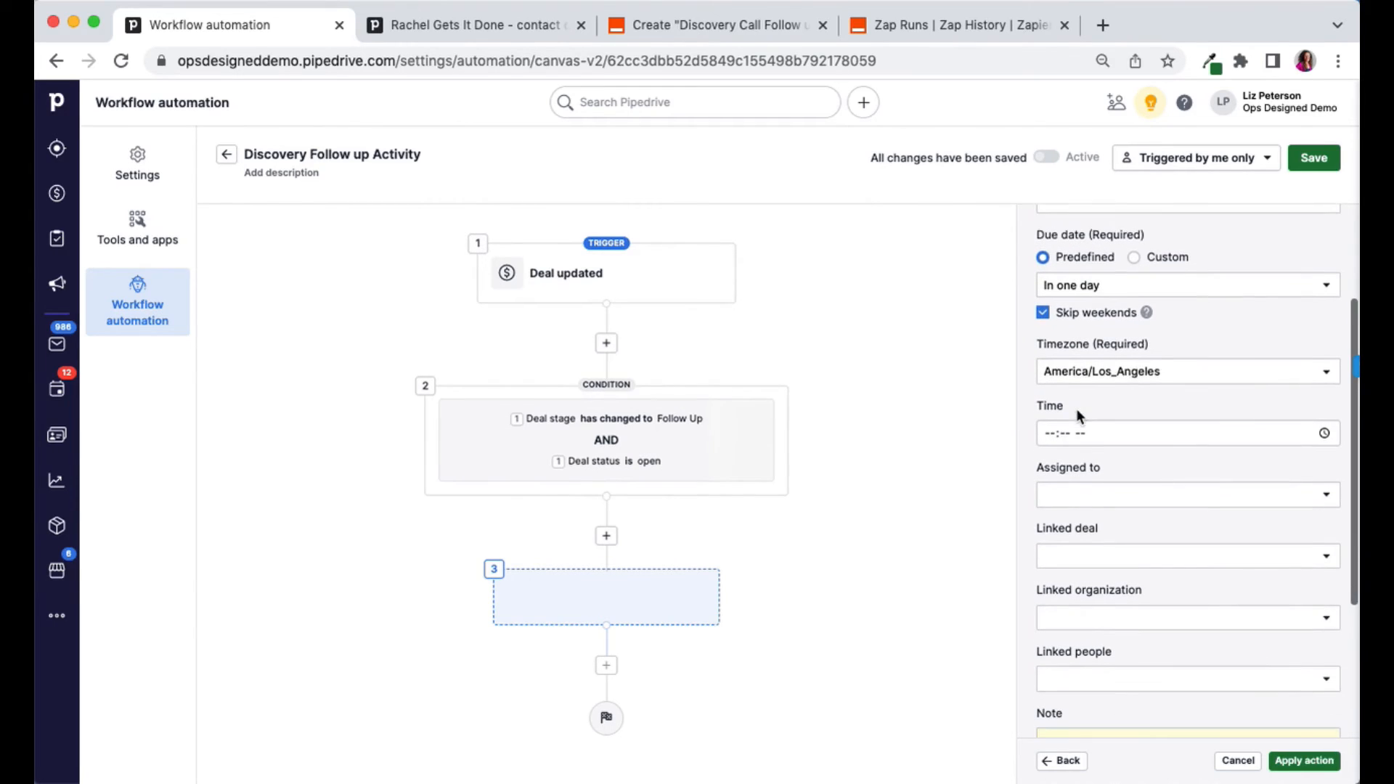
pyautogui.click(1048, 402)
pyautogui.write('555')
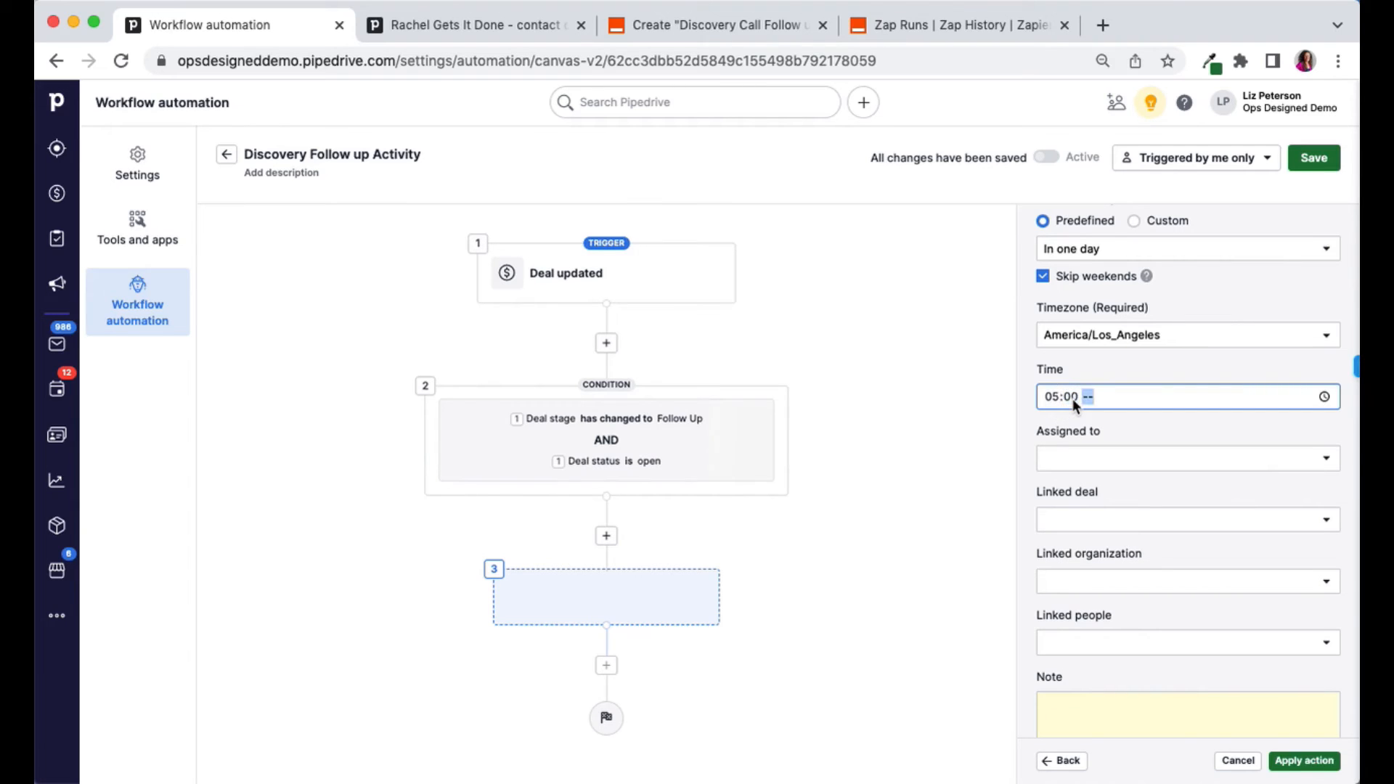
# Assign the new activity to the Deal owner from the Deal updated trigger step.
pyautogui.click(1073, 458)
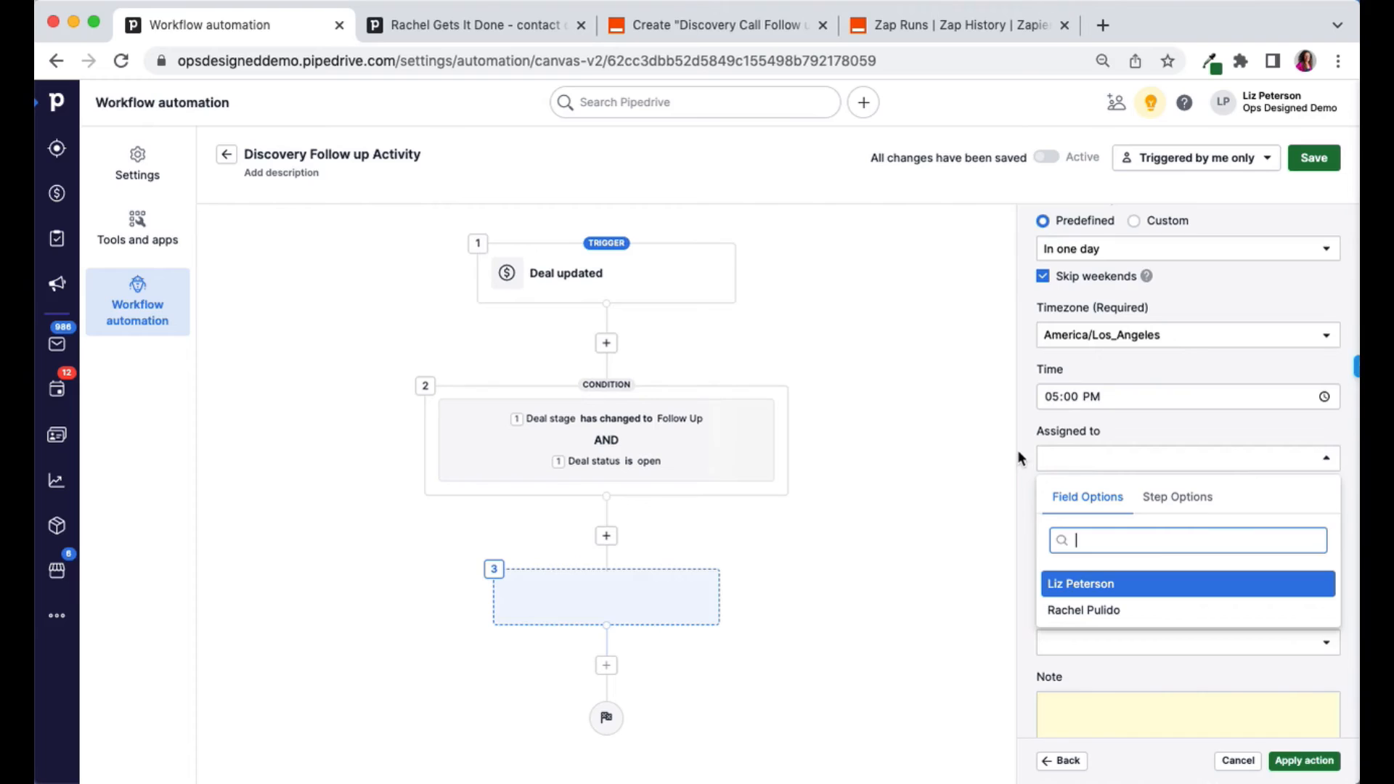
pyautogui.click(1173, 427)
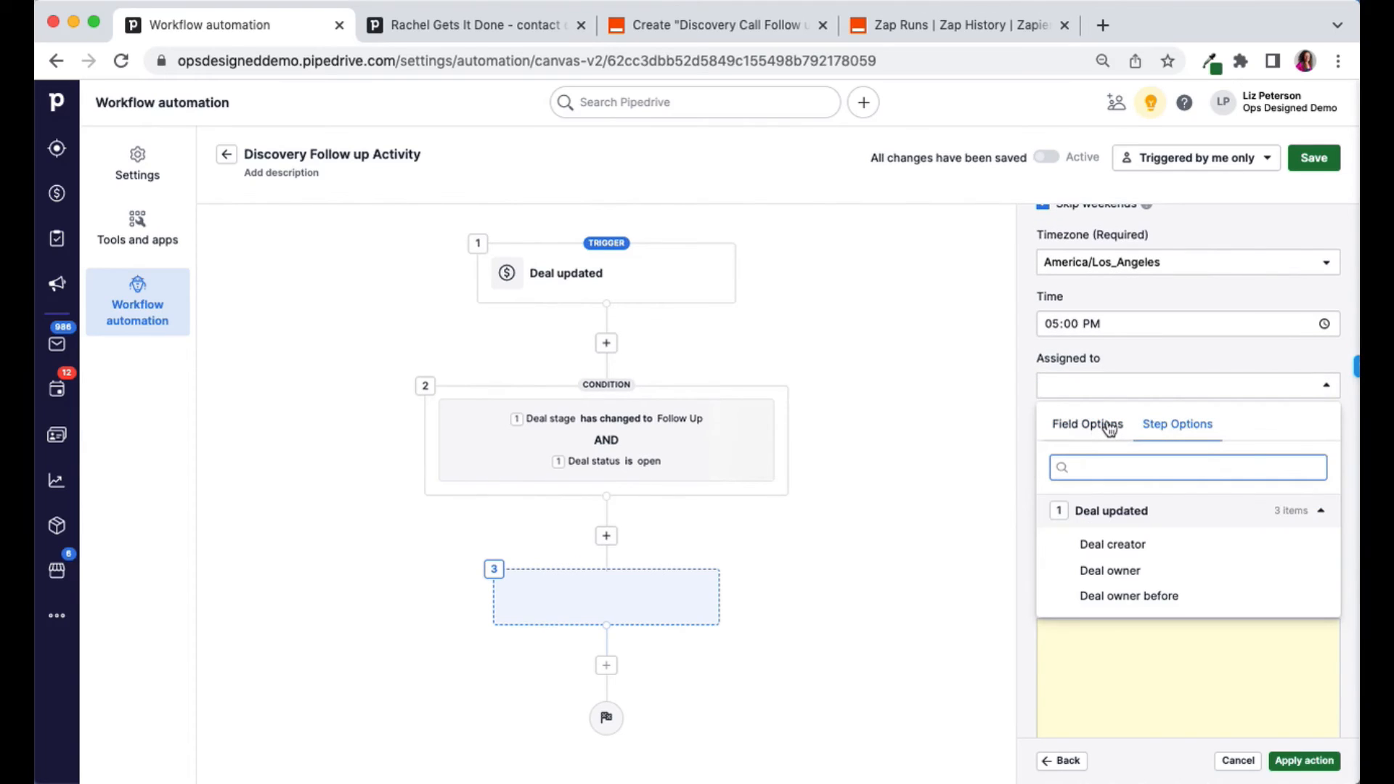
pyautogui.click(1108, 570)
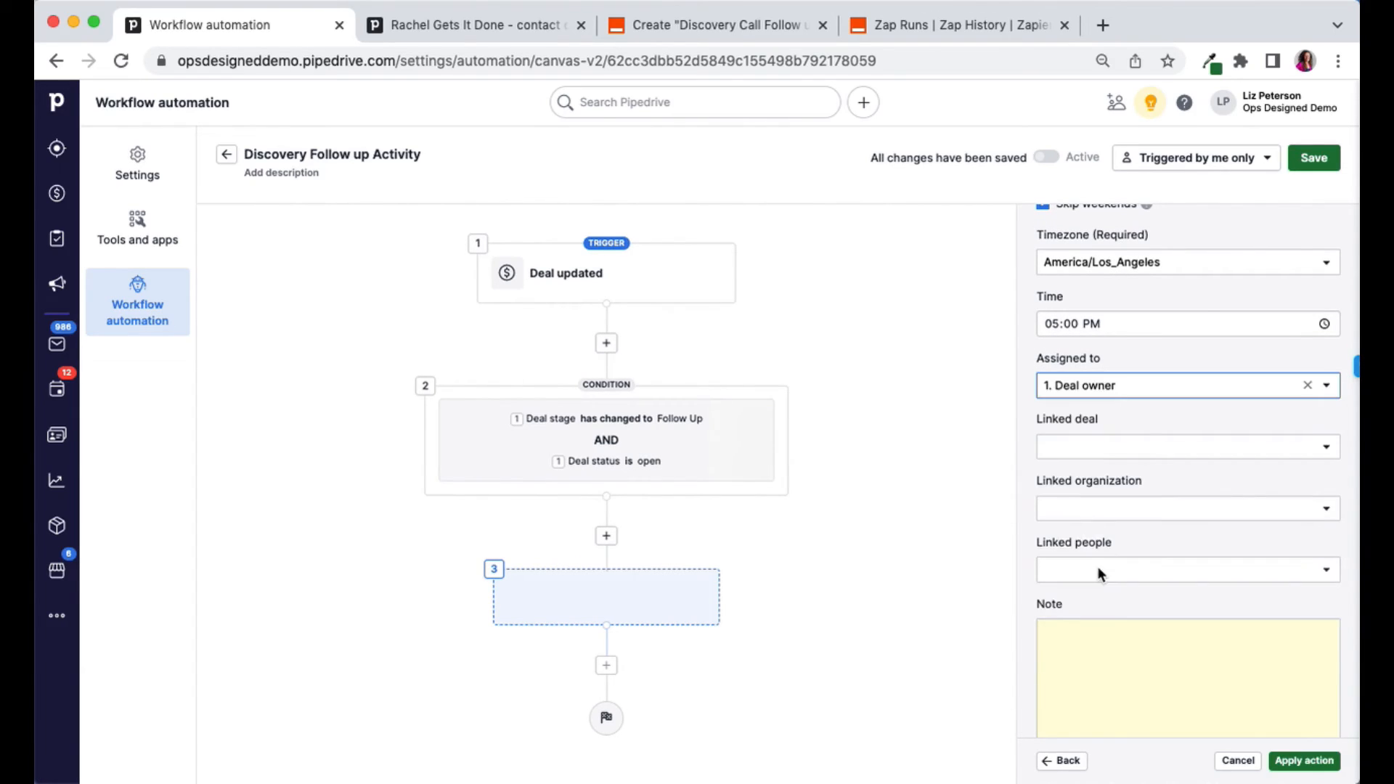
pyautogui.click(1087, 390)
pyautogui.click(1081, 424)
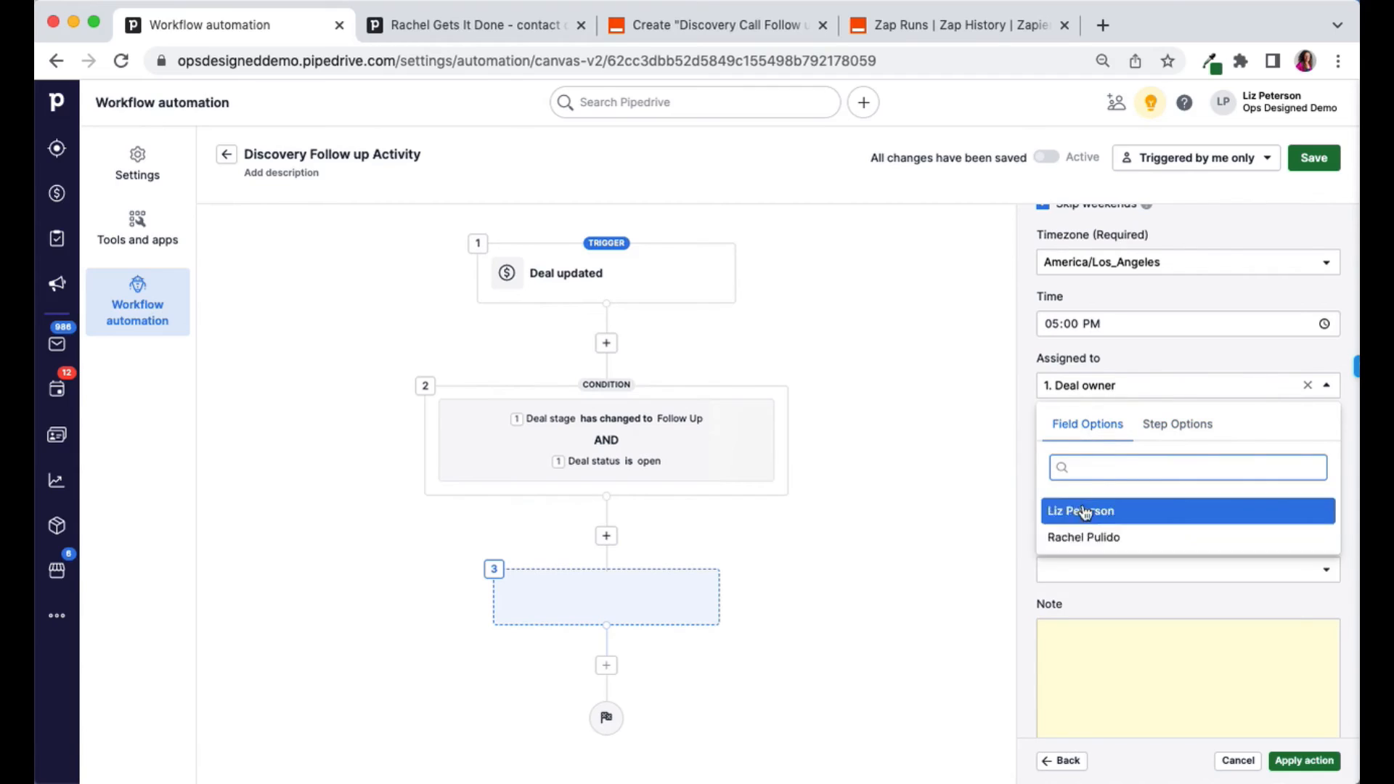
pyautogui.click(1174, 427)
pyautogui.click(1108, 568)
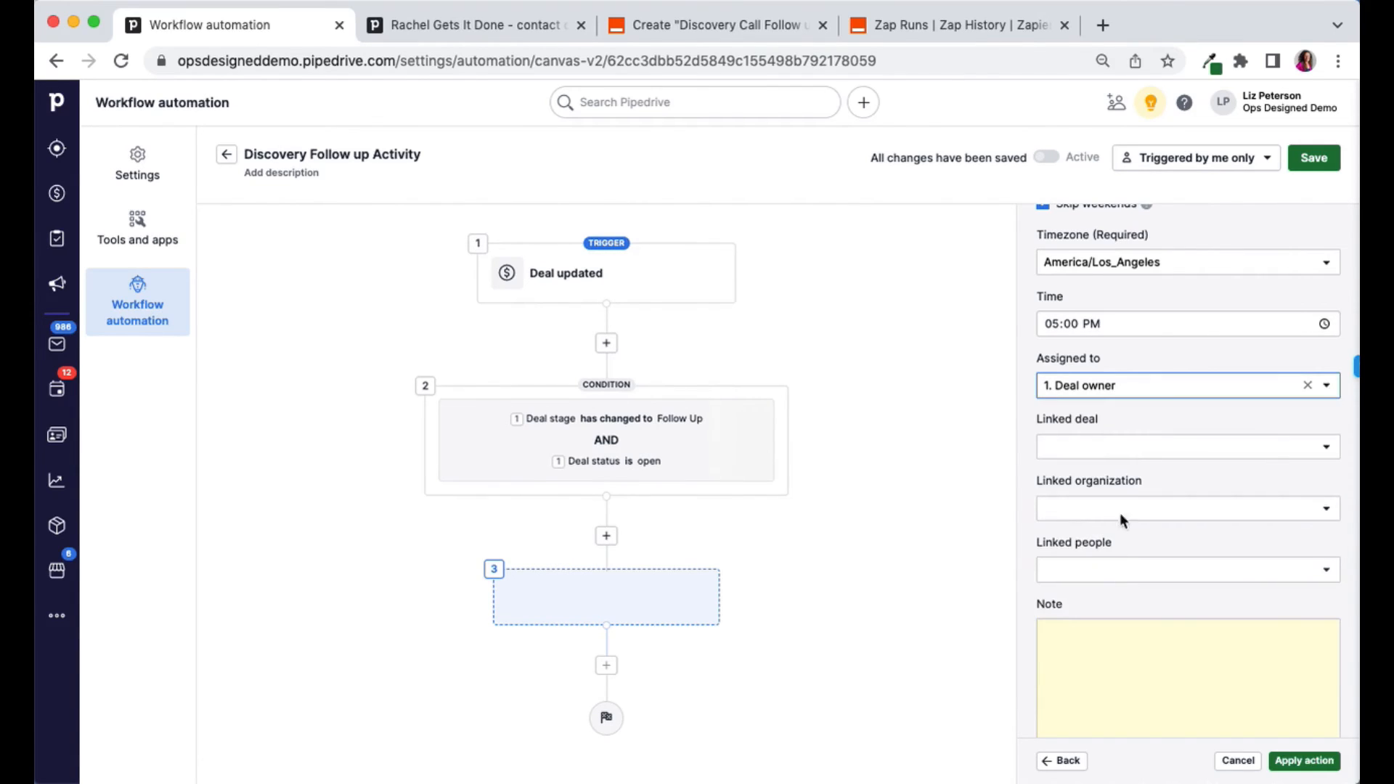
# Set the activity's linked deal to the trigger's Deal and its linked organization to Deal organization.
pyautogui.click(1104, 446)
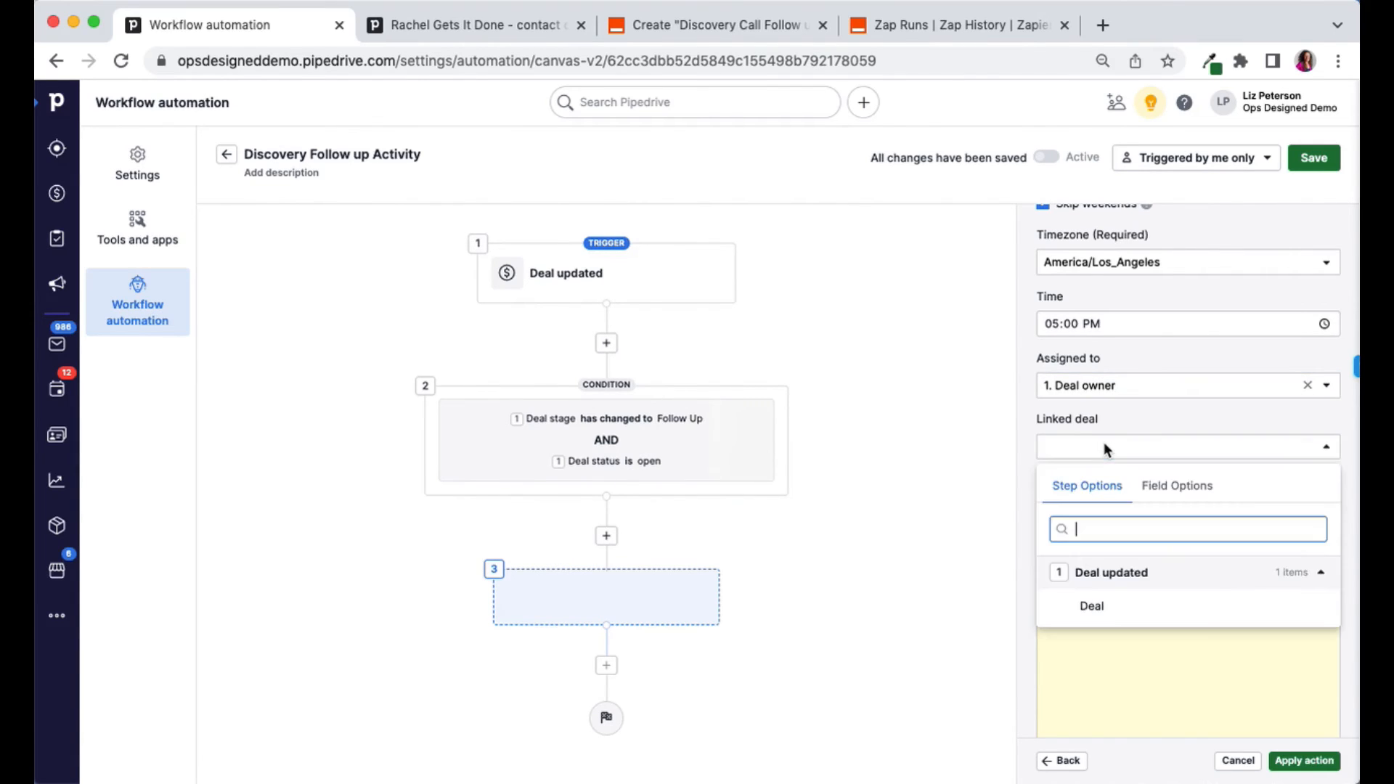
pyautogui.click(1096, 610)
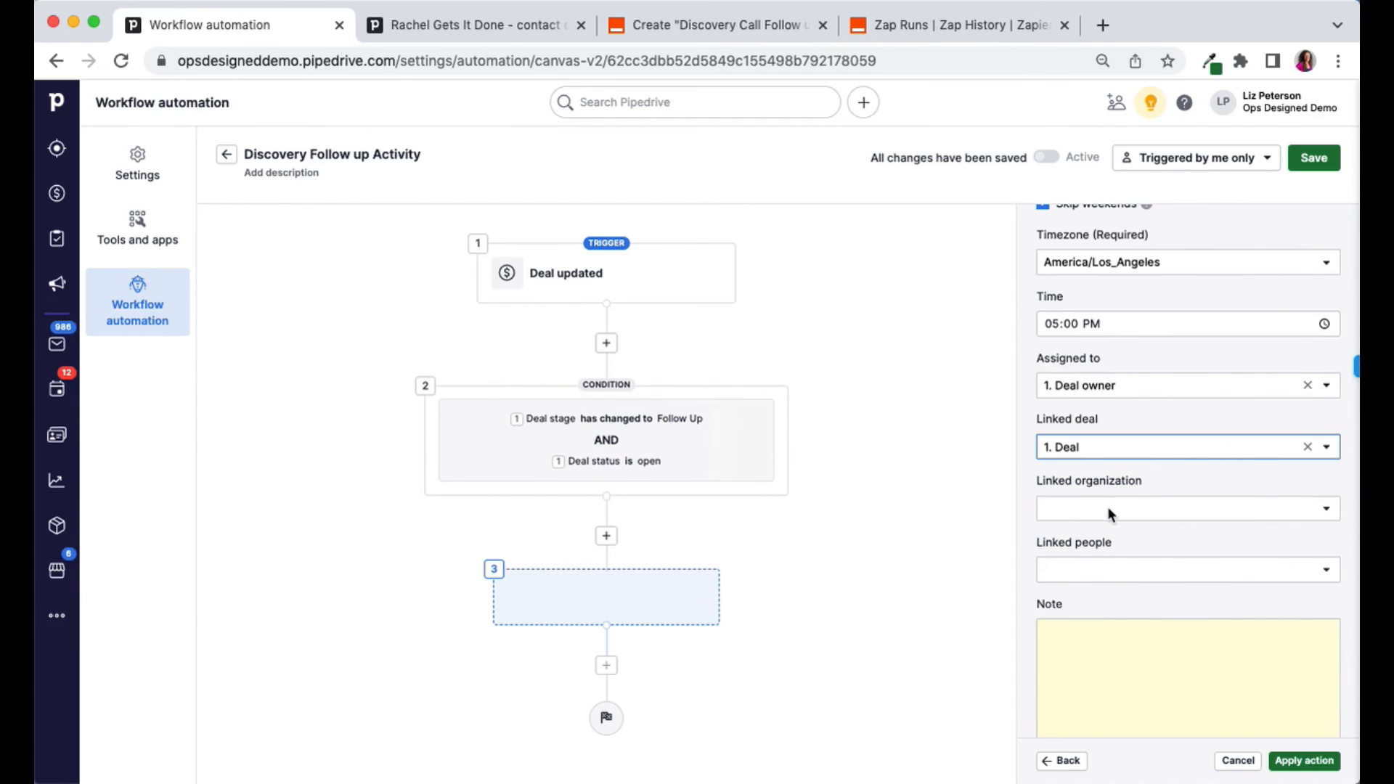
pyautogui.click(1108, 509)
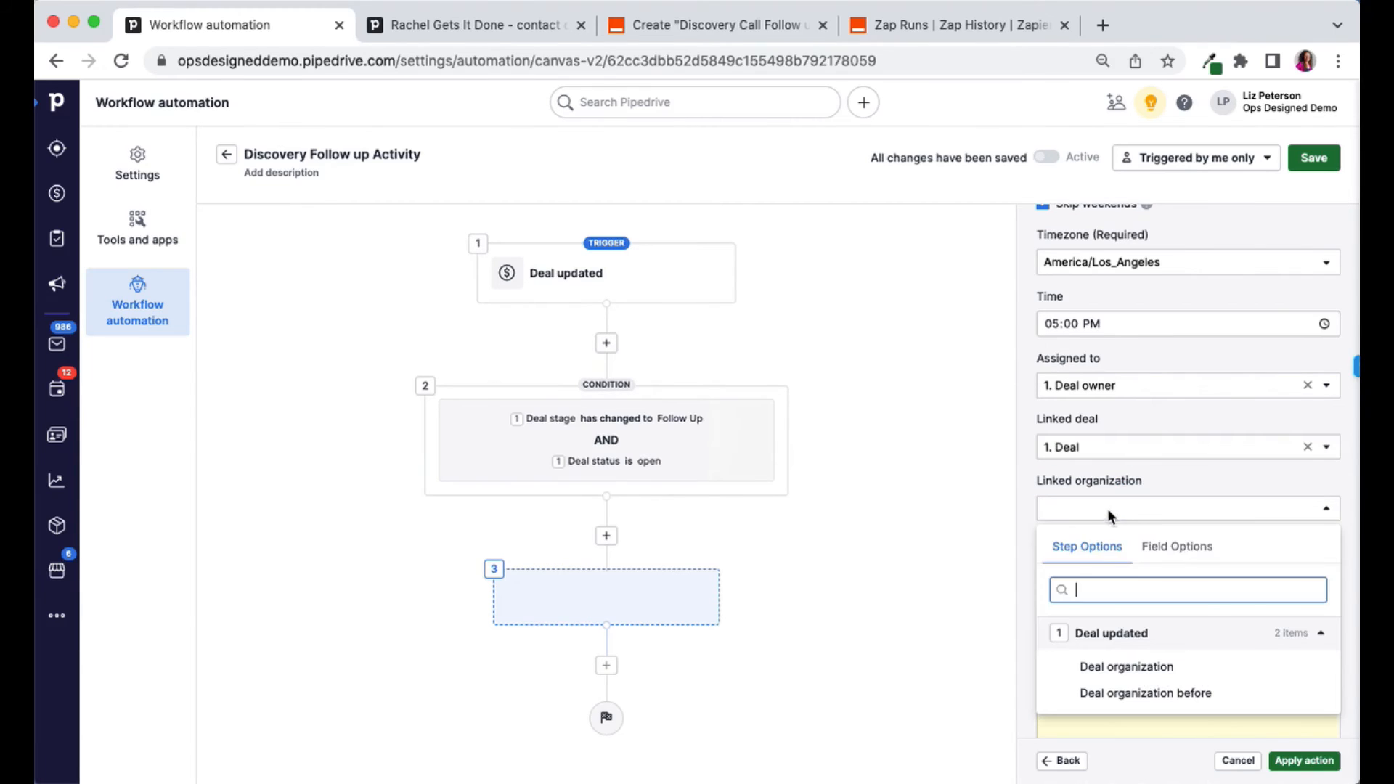
pyautogui.click(1096, 671)
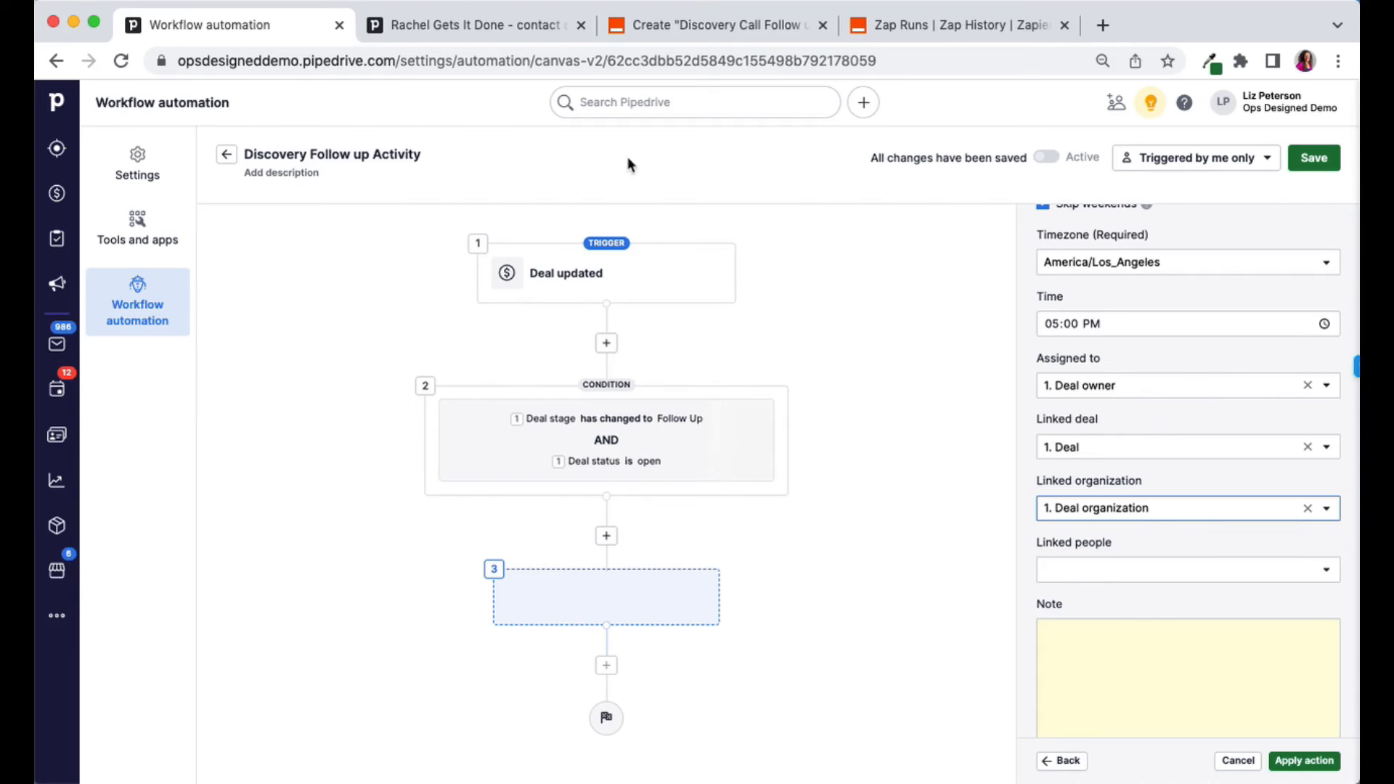
# Set the activity's linked people to the trigger's Deal contact person.
pyautogui.scroll(-1, 1162, 479)
pyautogui.click(1108, 501)
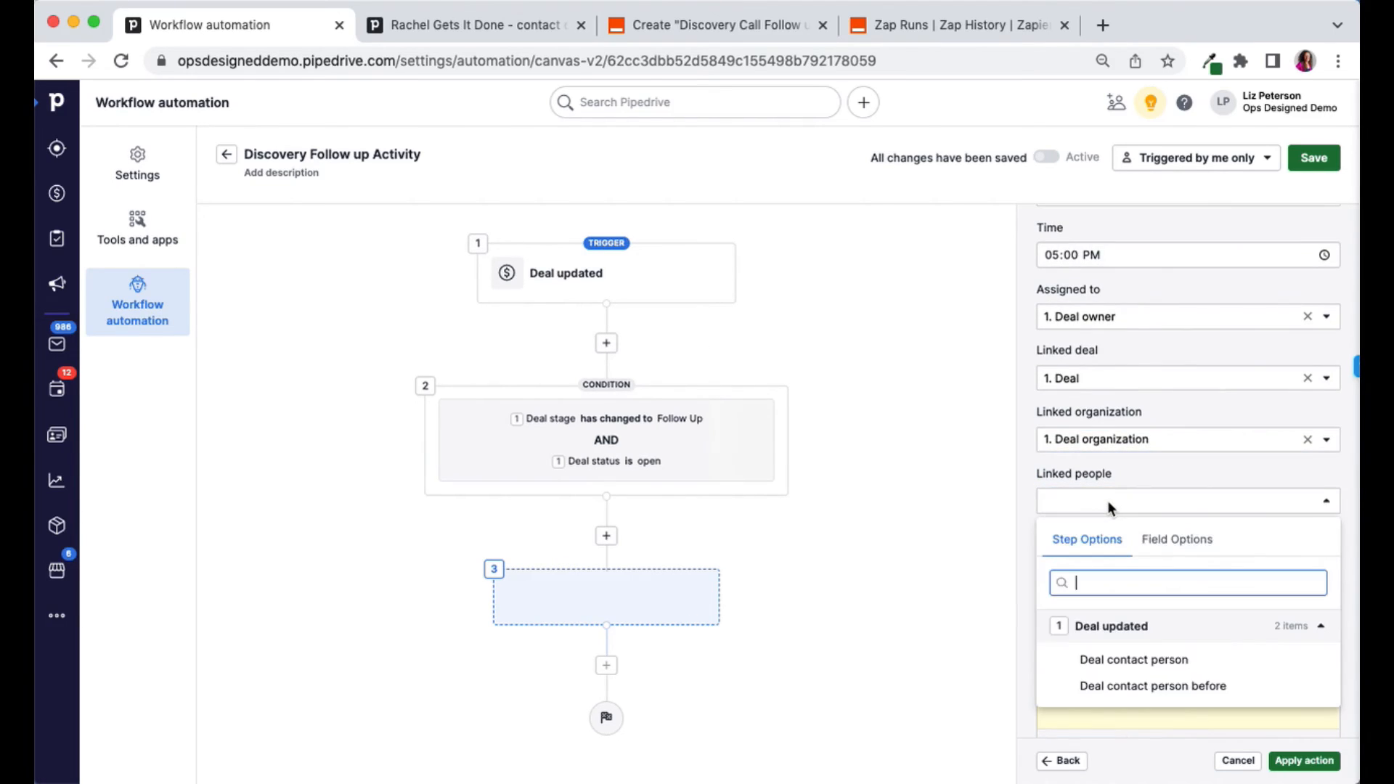
pyautogui.click(1133, 659)
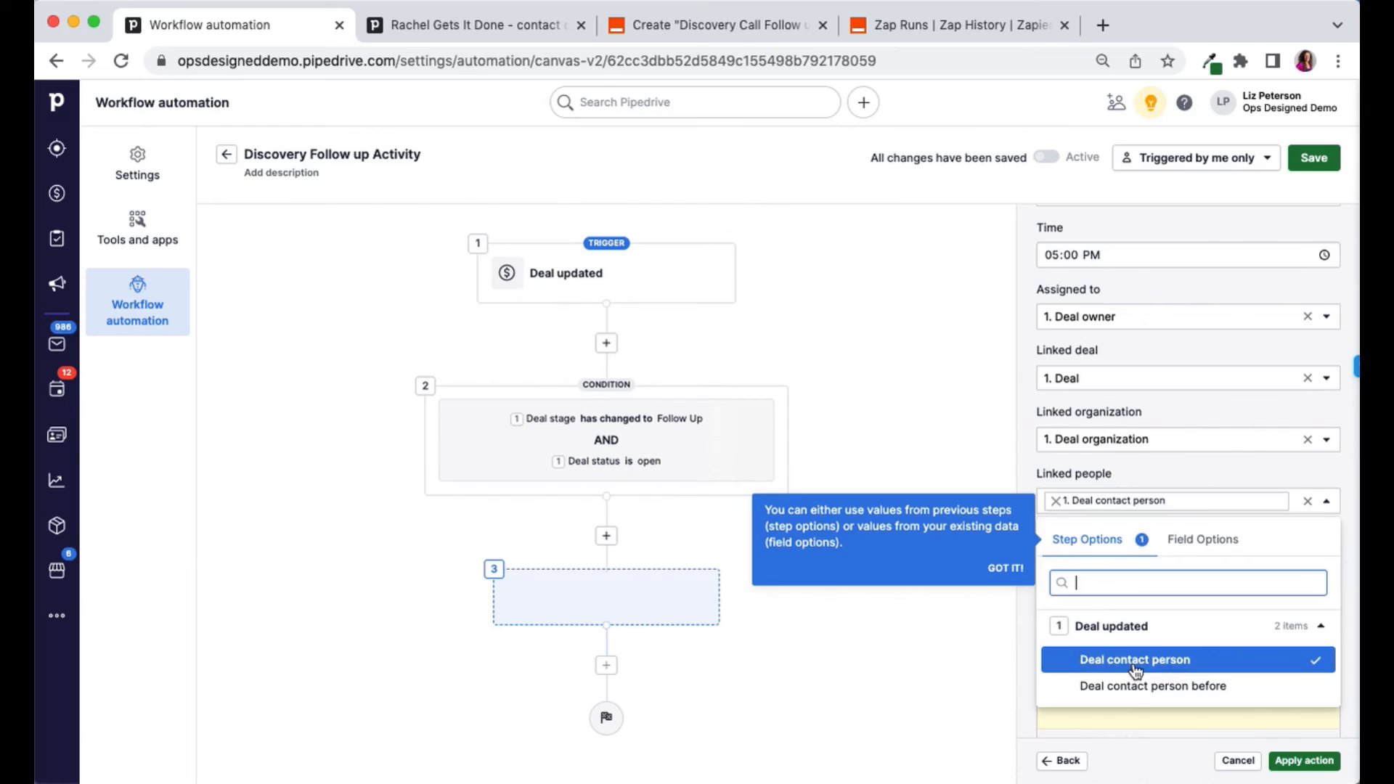
pyautogui.click(981, 436)
# Add a numbered note reading "Make a call, leave VM if they don't answer" and "Mark this activity as done", and apply the action.
pyautogui.click(1148, 653)
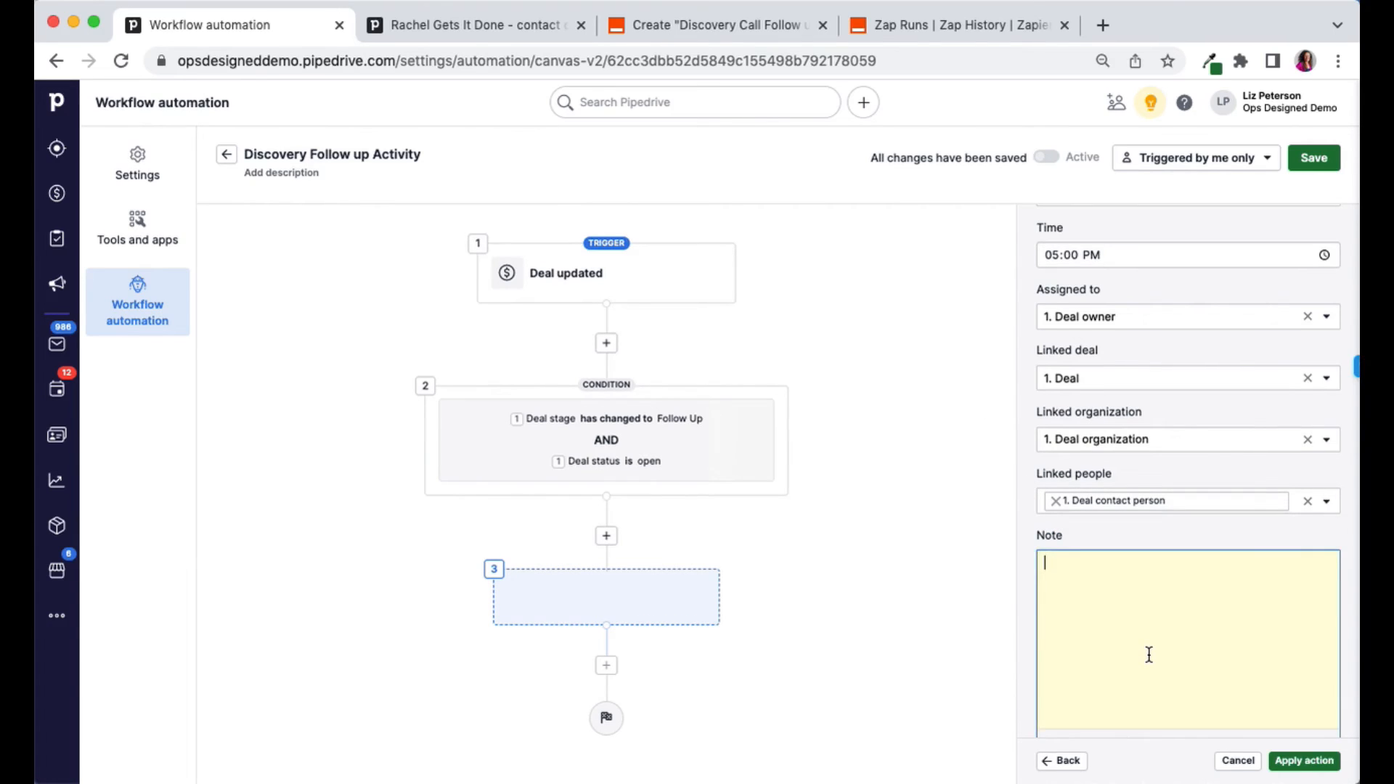
pyautogui.click(1172, 708)
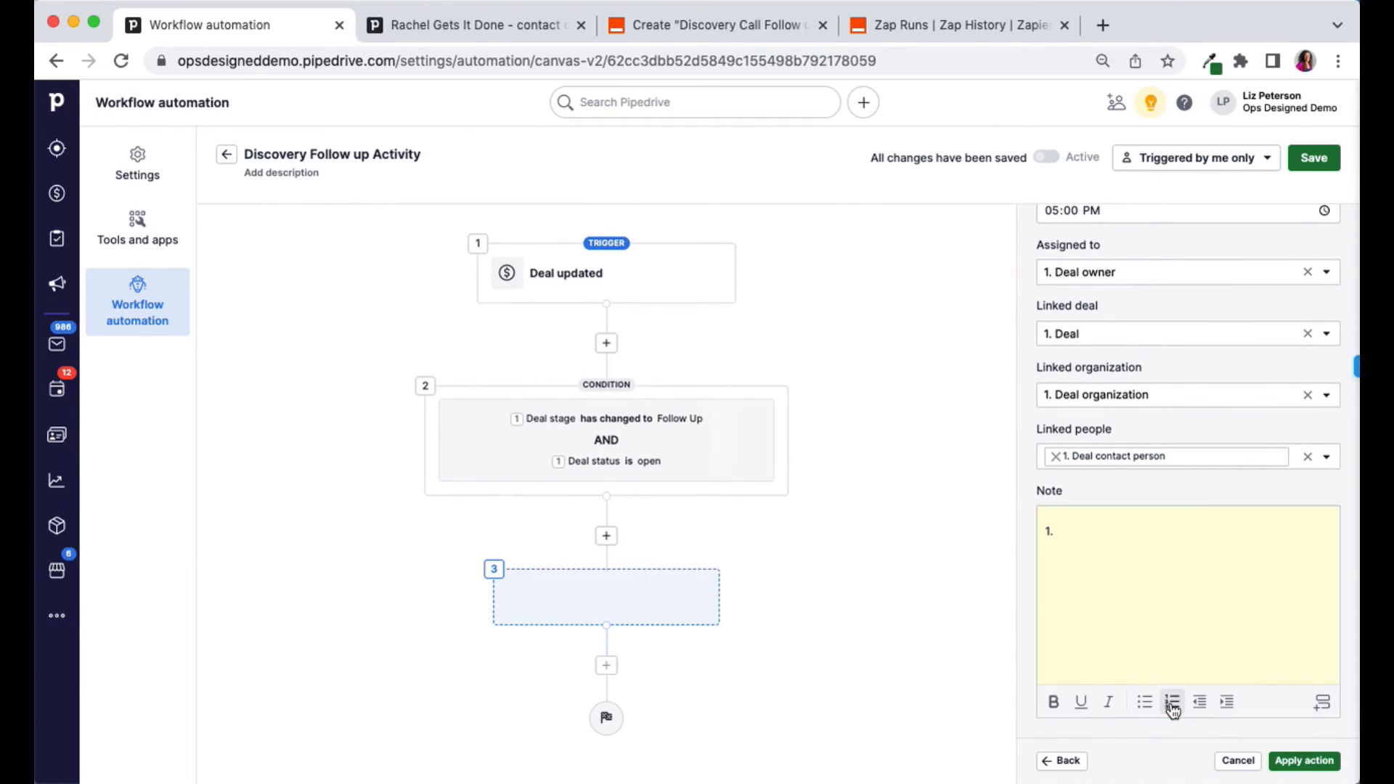
pyautogui.write("Make a call, leave VM if they don't answer")
pyautogui.press('Return')
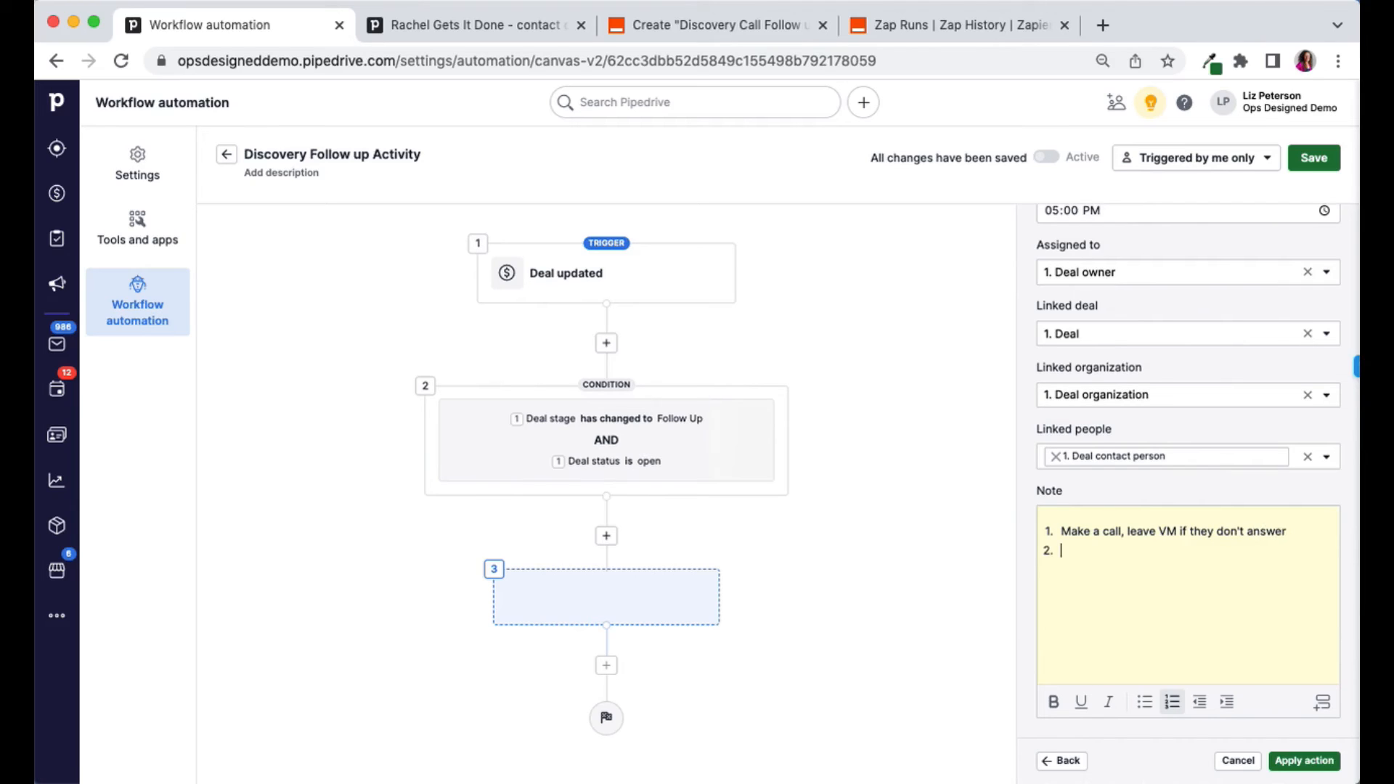
pyautogui.write('Mark this activity as done')
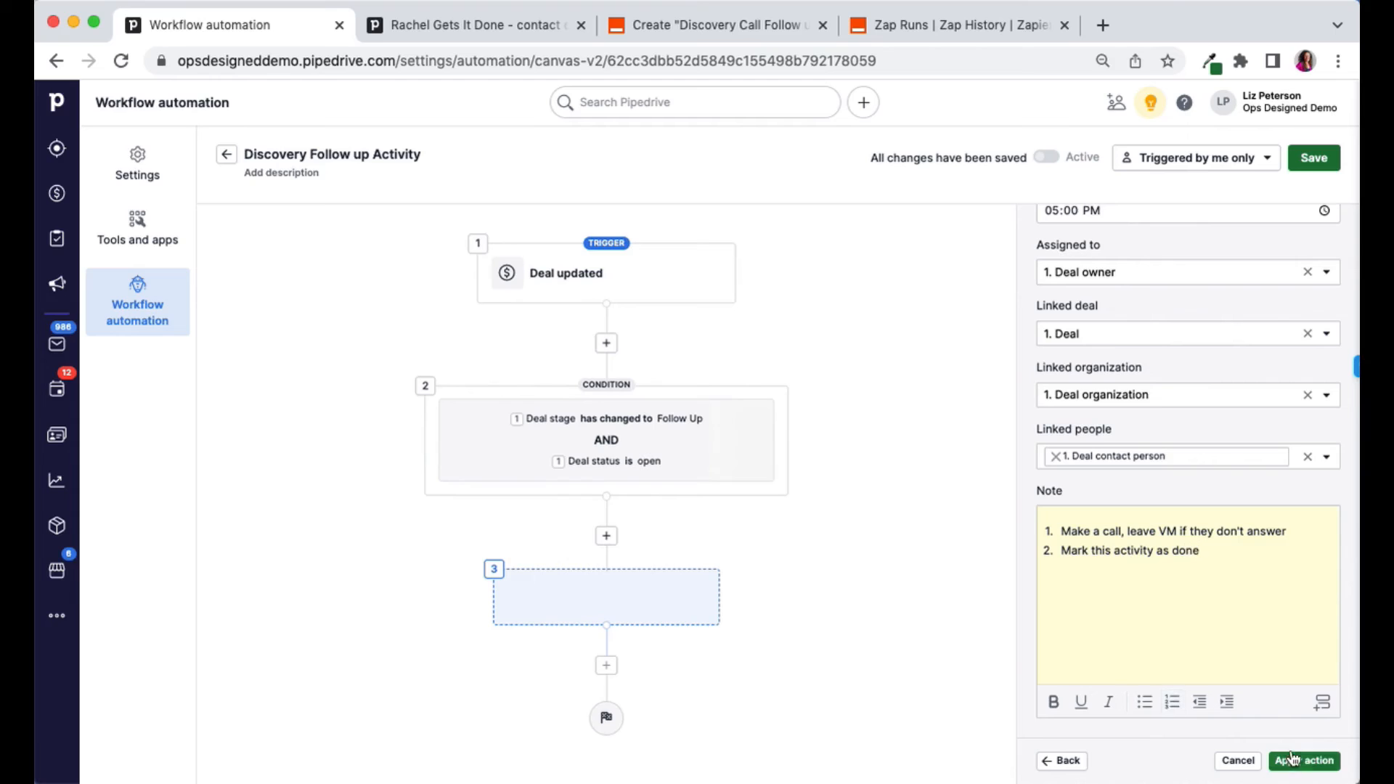
pyautogui.click(1295, 761)
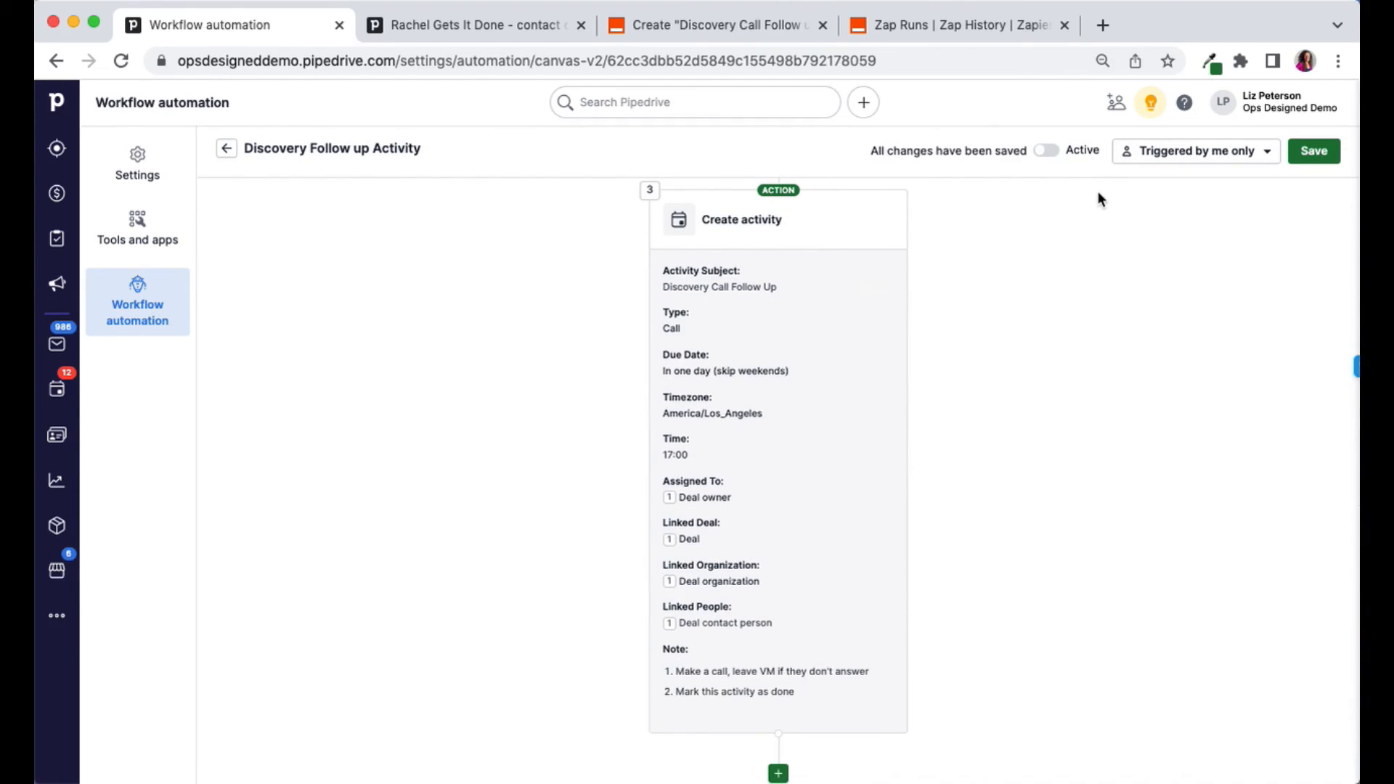
# Let the workflow be triggered by any user, then save and activate it.
pyautogui.click(1191, 158)
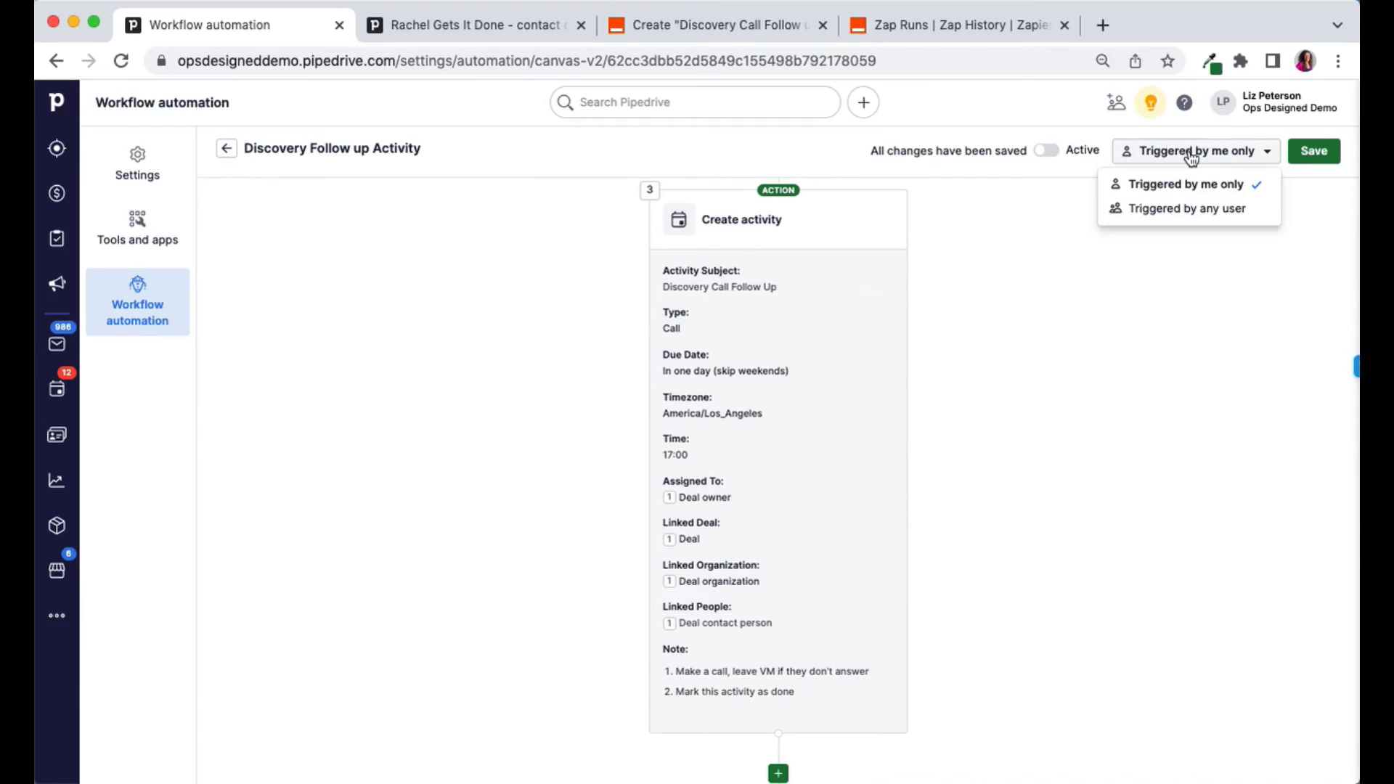
pyautogui.click(1195, 212)
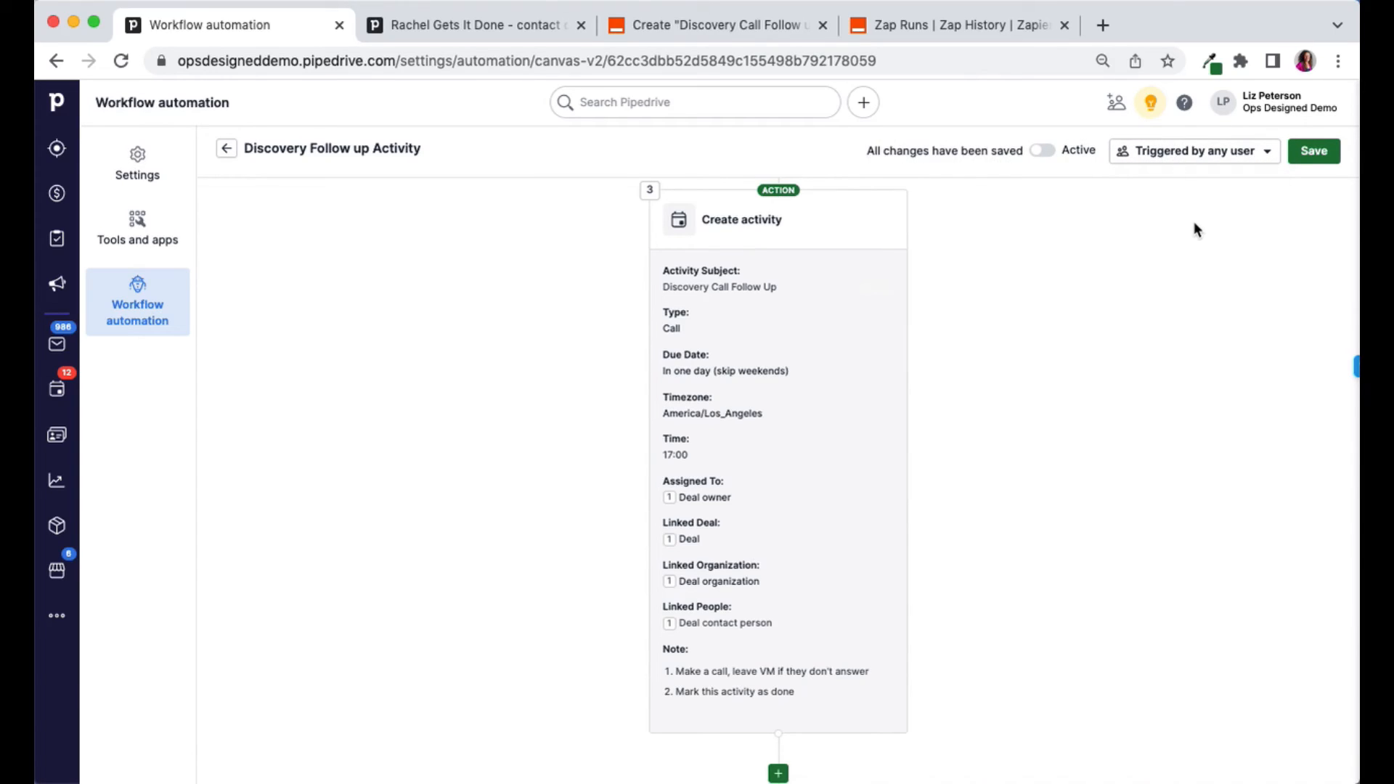
pyautogui.click(1314, 151)
pyautogui.click(1042, 150)
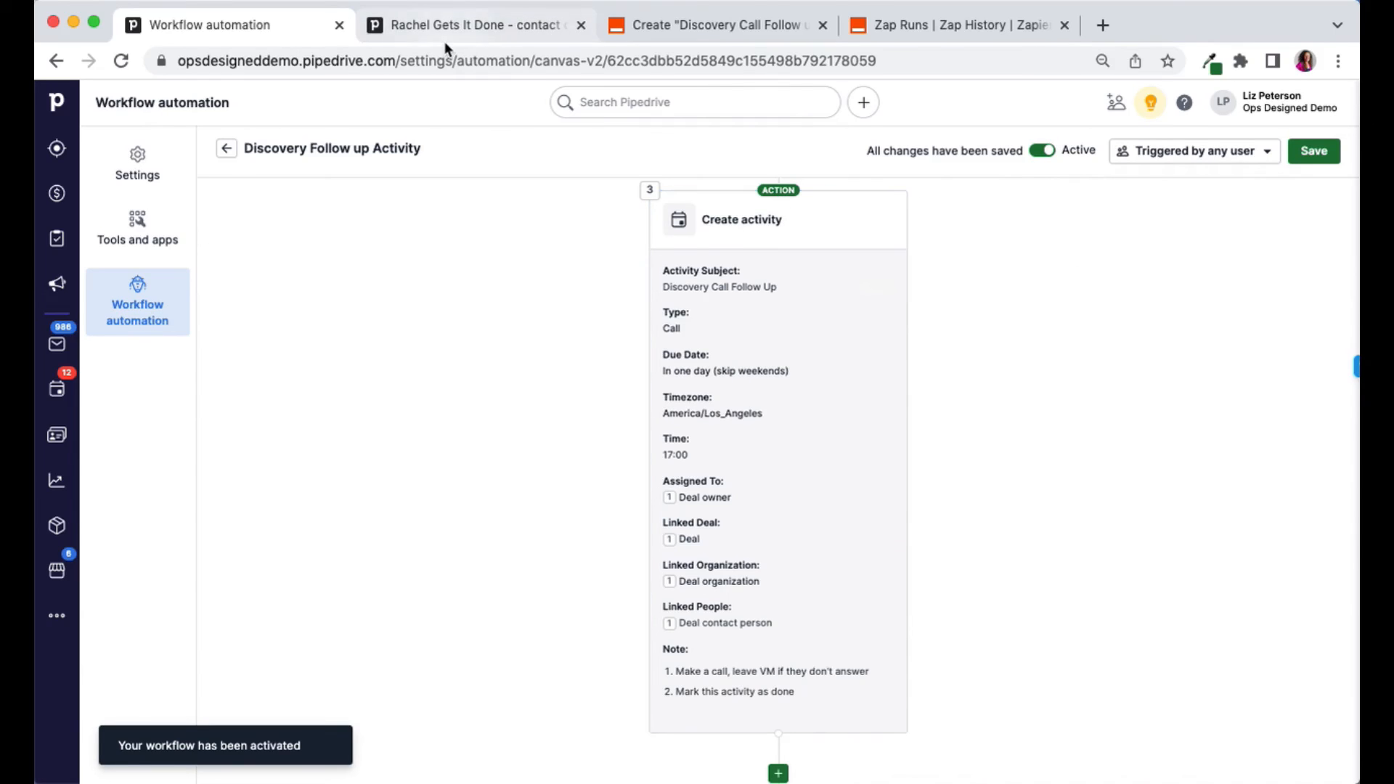
# In the Sales Pipeline, move the Ops Designed deal from Scheduled to the Follow Up stage.
pyautogui.click(513, 23)
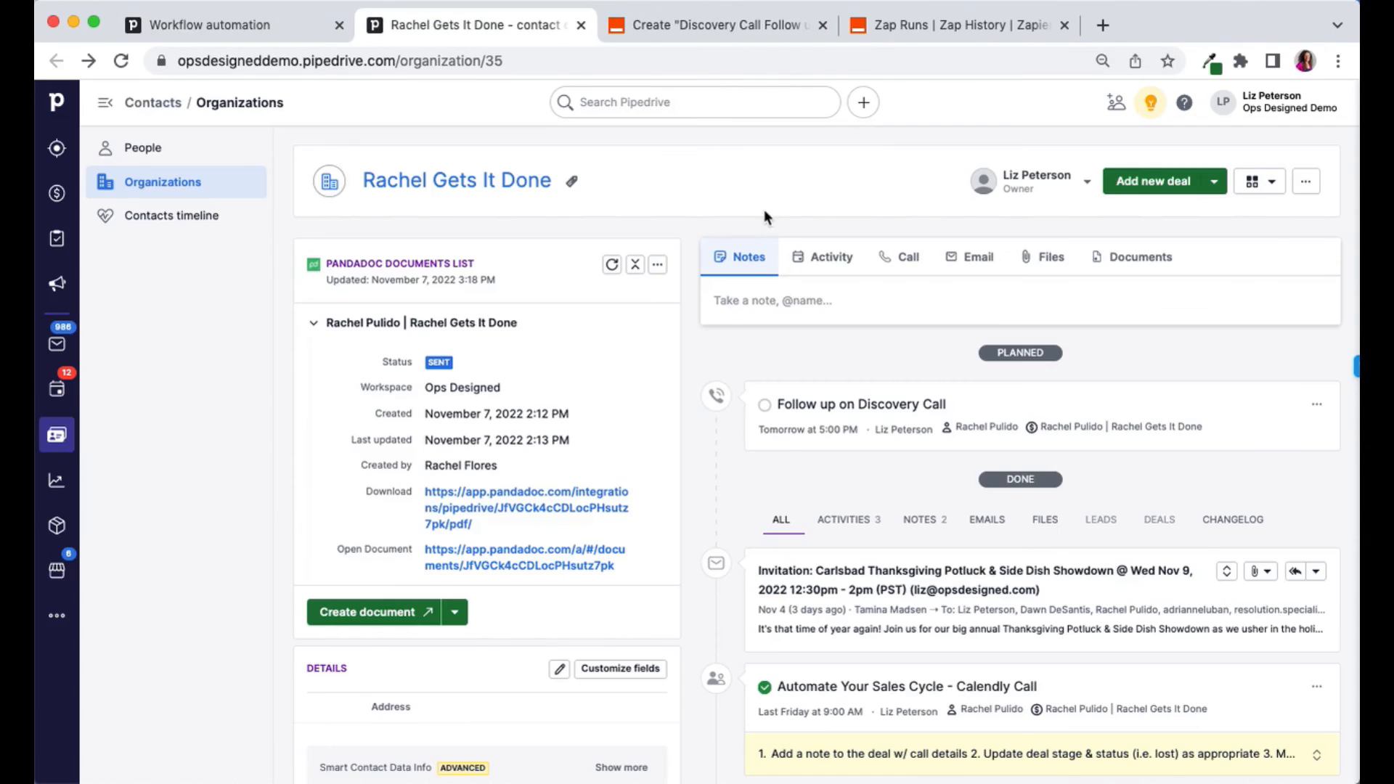
pyautogui.click(45, 196)
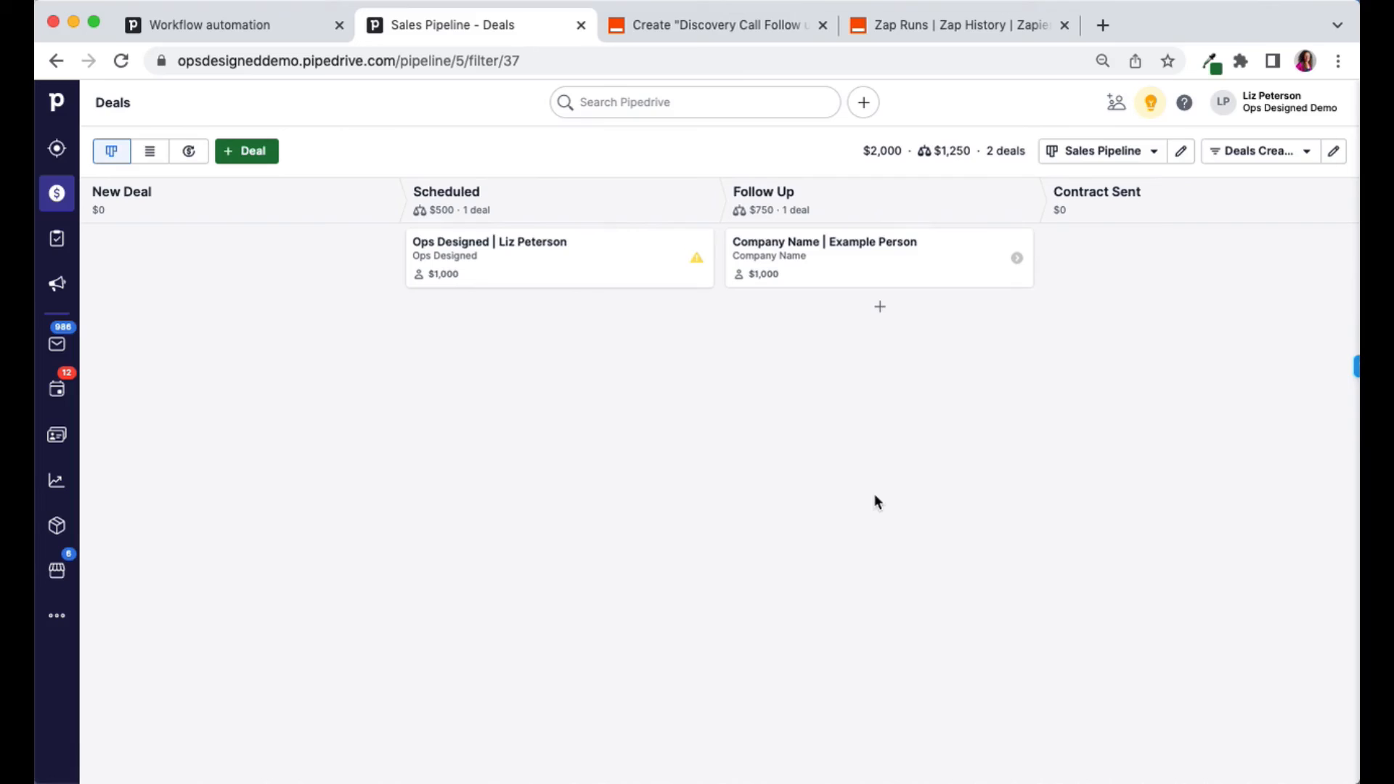
pyautogui.moveTo(532, 258); pyautogui.dragTo(862, 320)
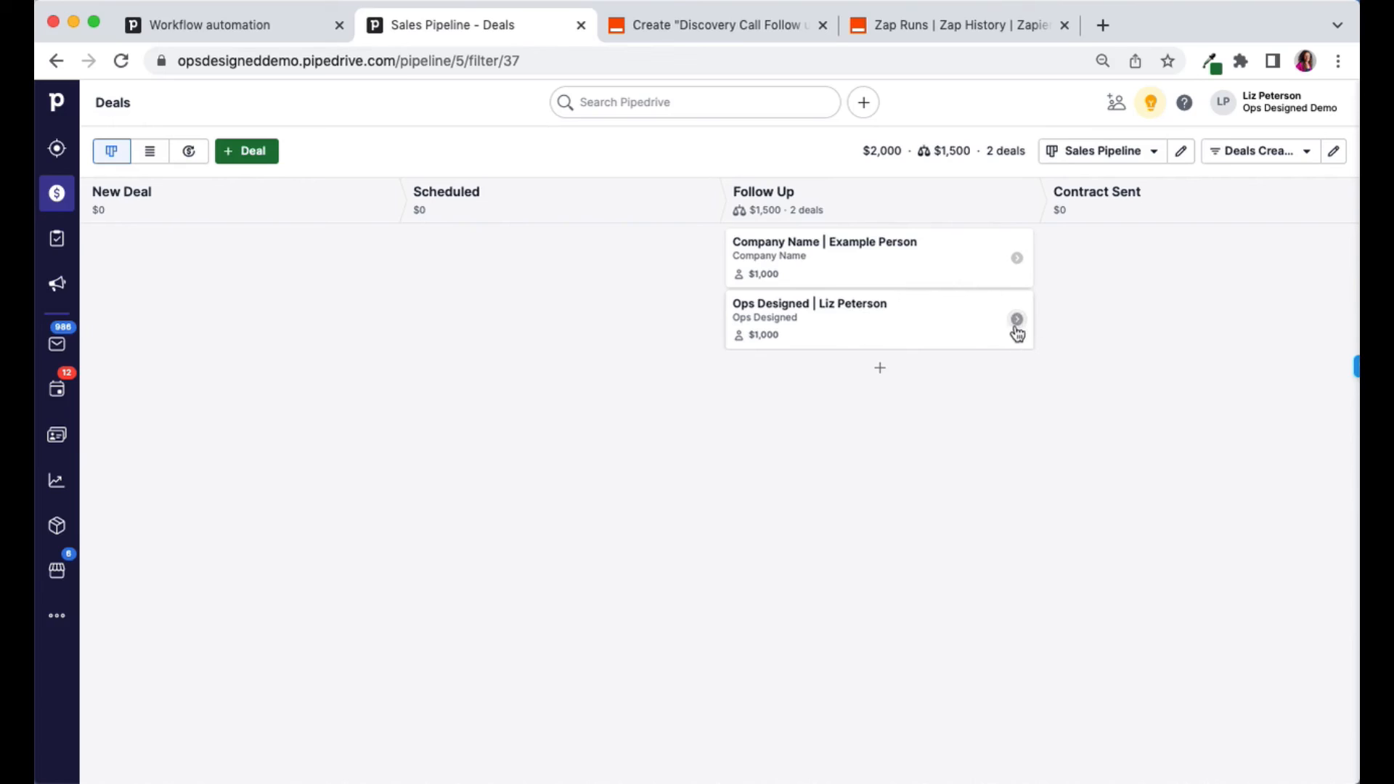
# Open the Ops Designed deal and check the due time and expanded note of its planned Discovery Call Follow Up activity.
pyautogui.click(852, 333)
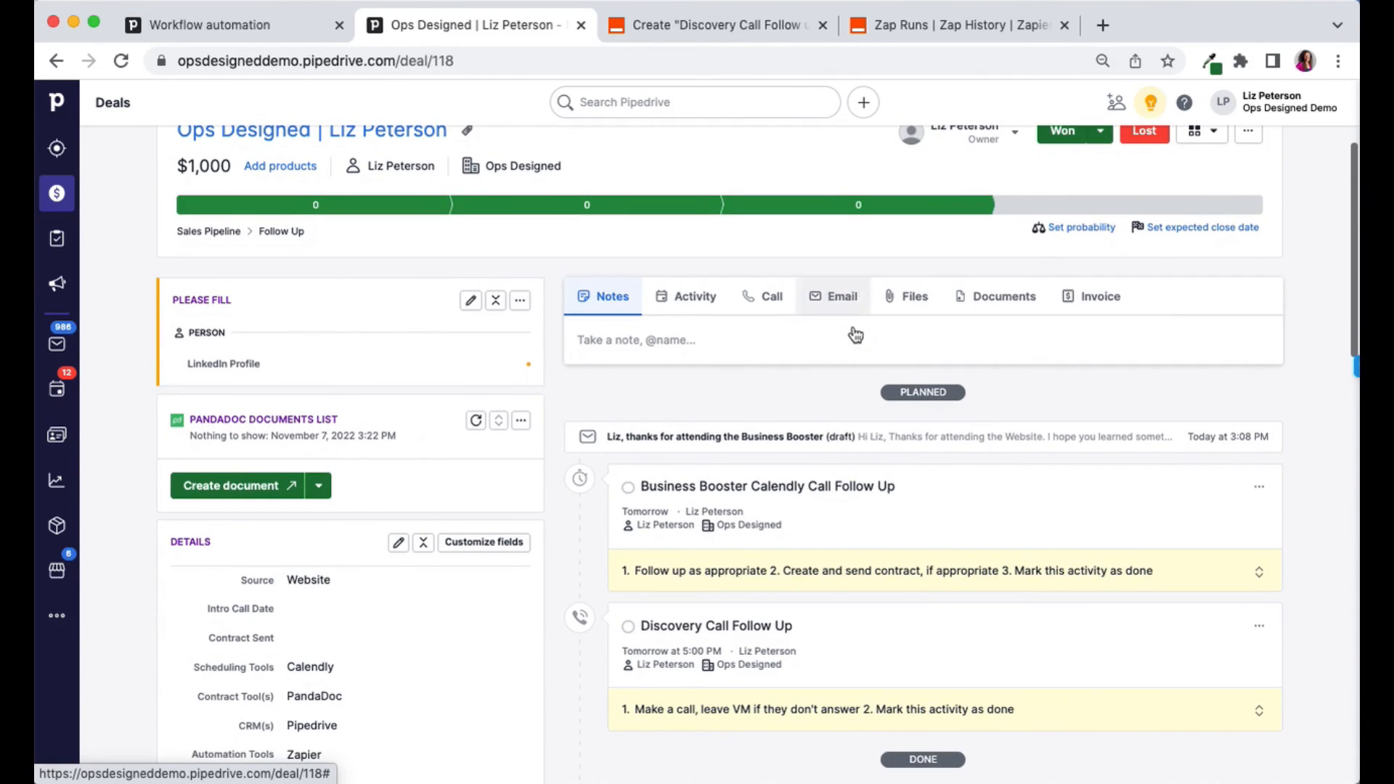
pyautogui.scroll(-3, 852, 435)
pyautogui.scroll(-4, 854, 523)
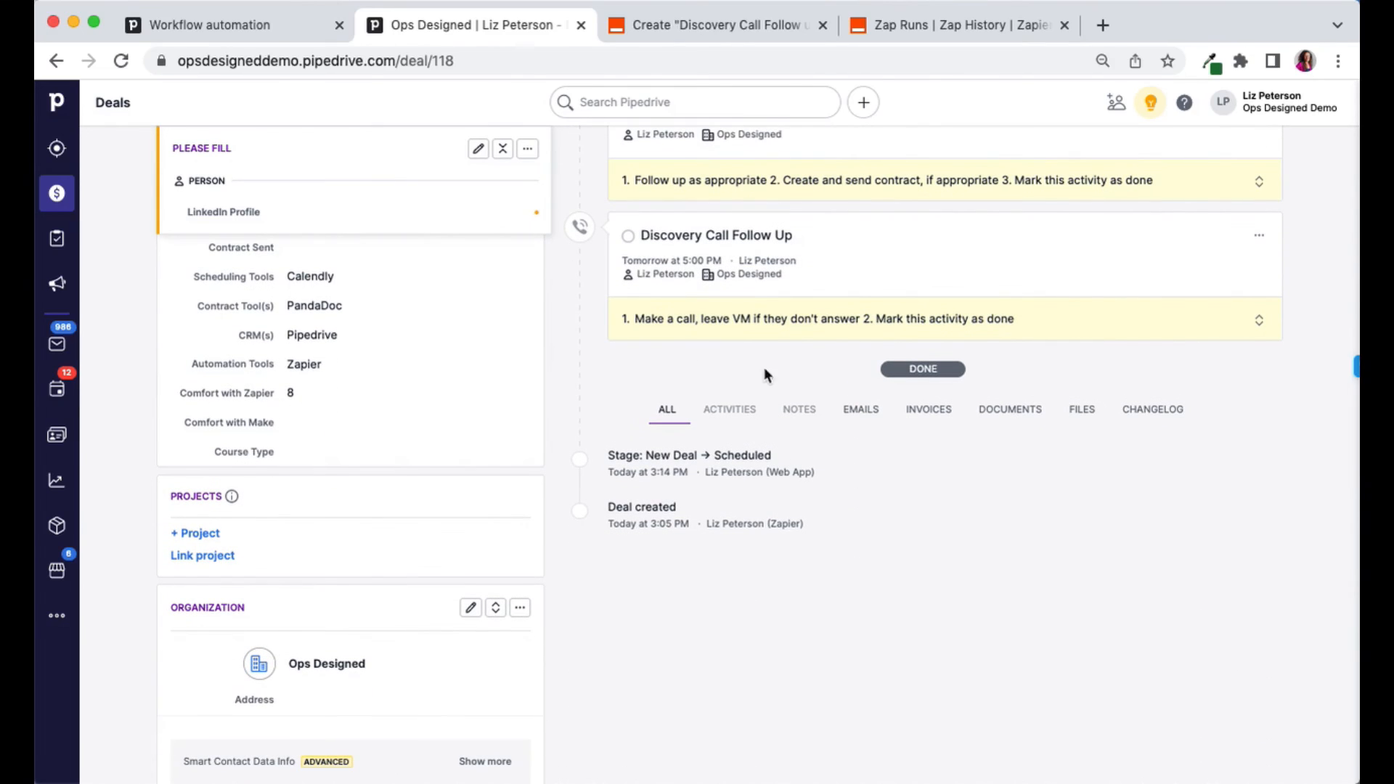
pyautogui.click(1259, 320)
pyautogui.scroll(-1, 1162, 327)
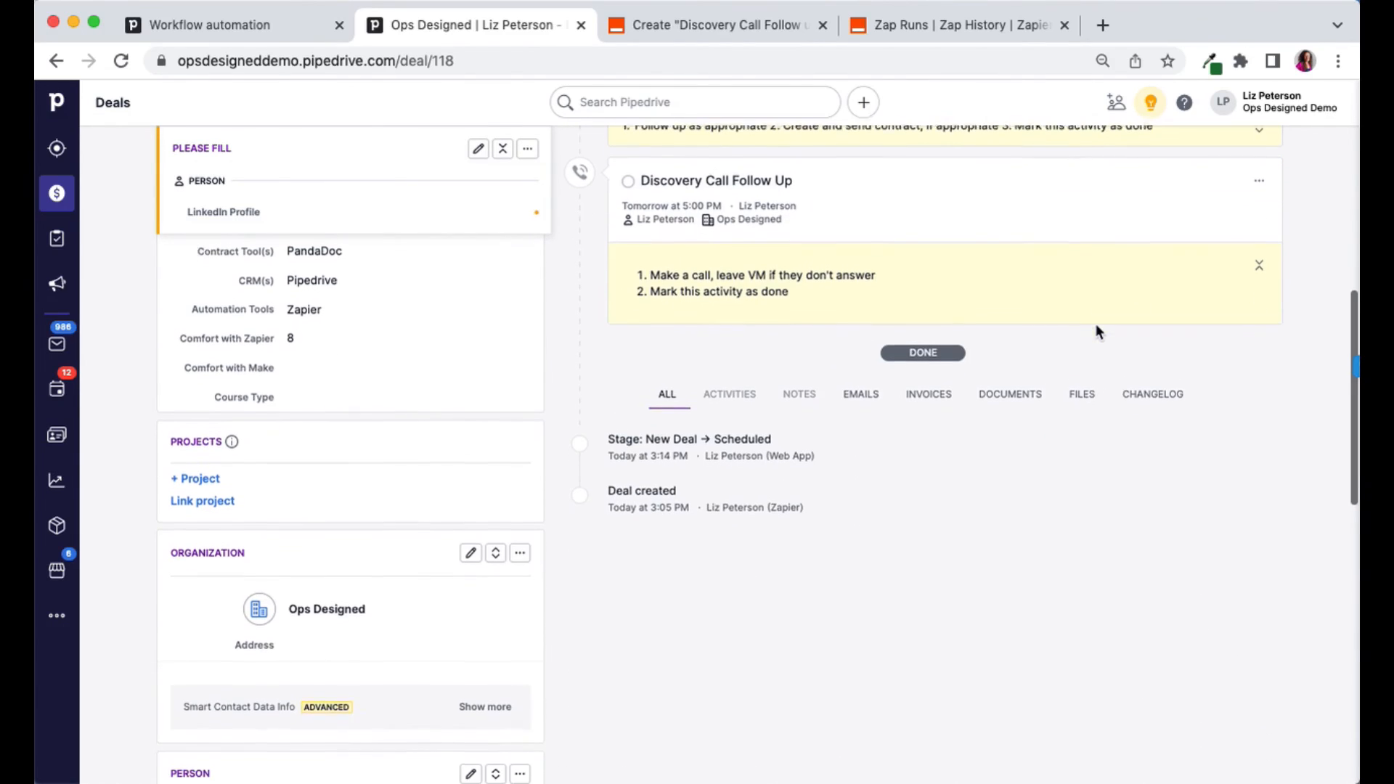
pyautogui.moveTo(654, 270); pyautogui.dragTo(782, 303)
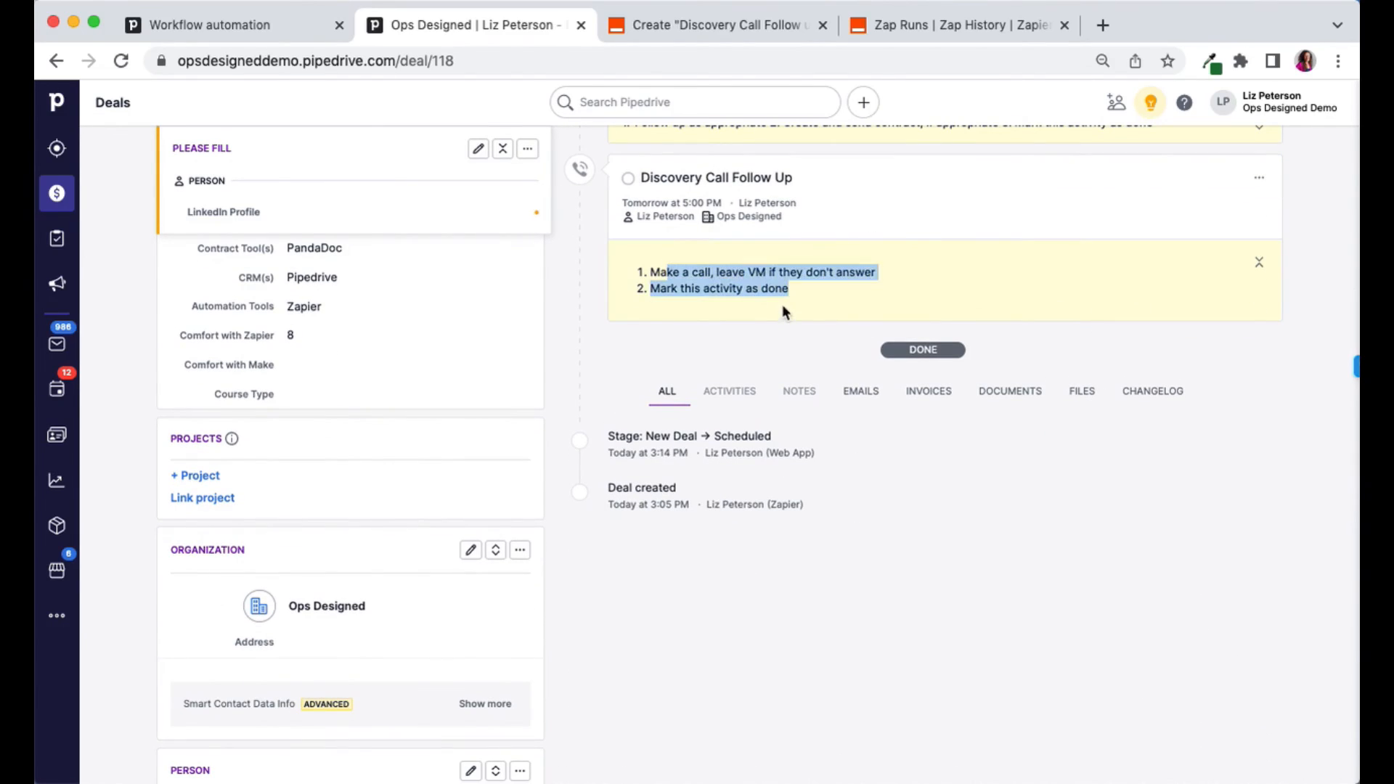
pyautogui.click(634, 201)
pyautogui.moveTo(634, 202); pyautogui.dragTo(731, 206)
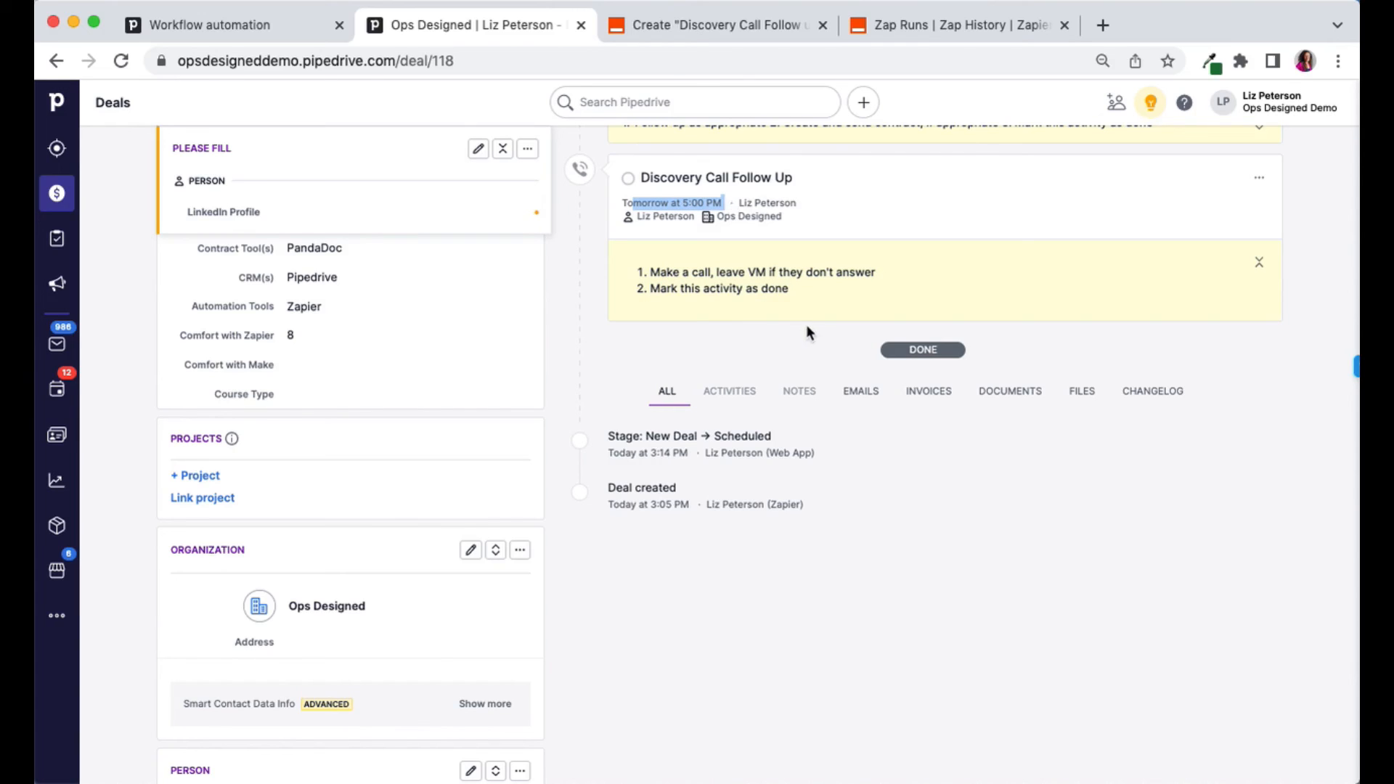
# Open the latest Discovery Follow up Activity execution in the workflow automation history and review each step's result.
pyautogui.click(281, 25)
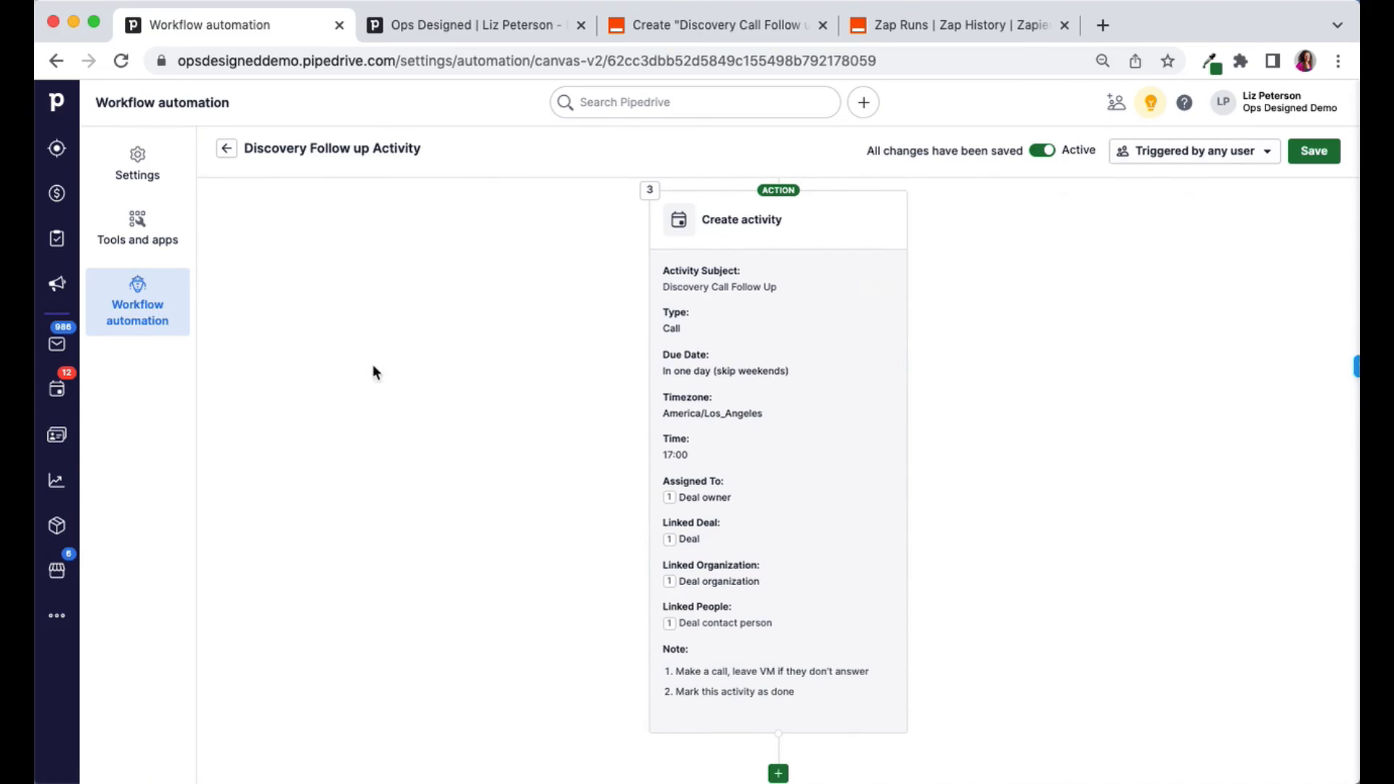
pyautogui.click(224, 149)
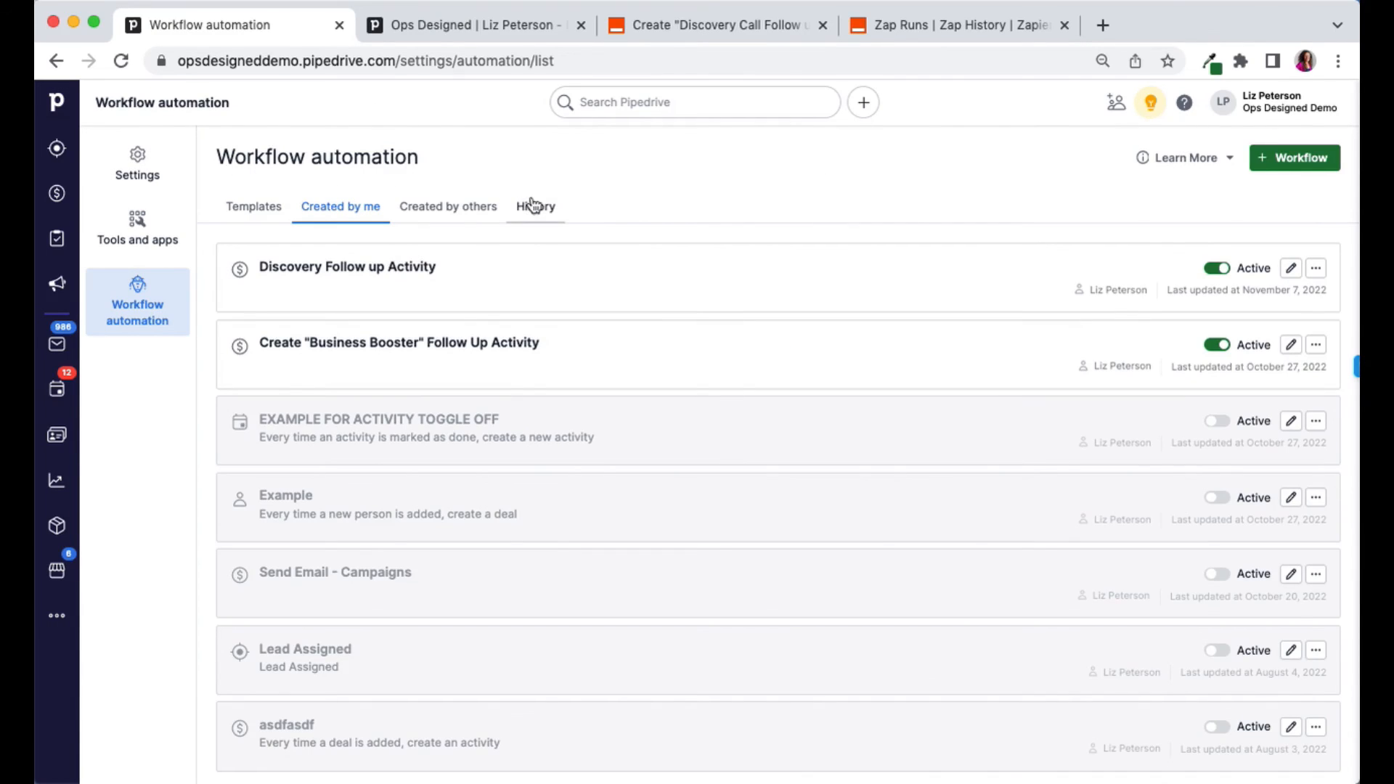
pyautogui.click(535, 207)
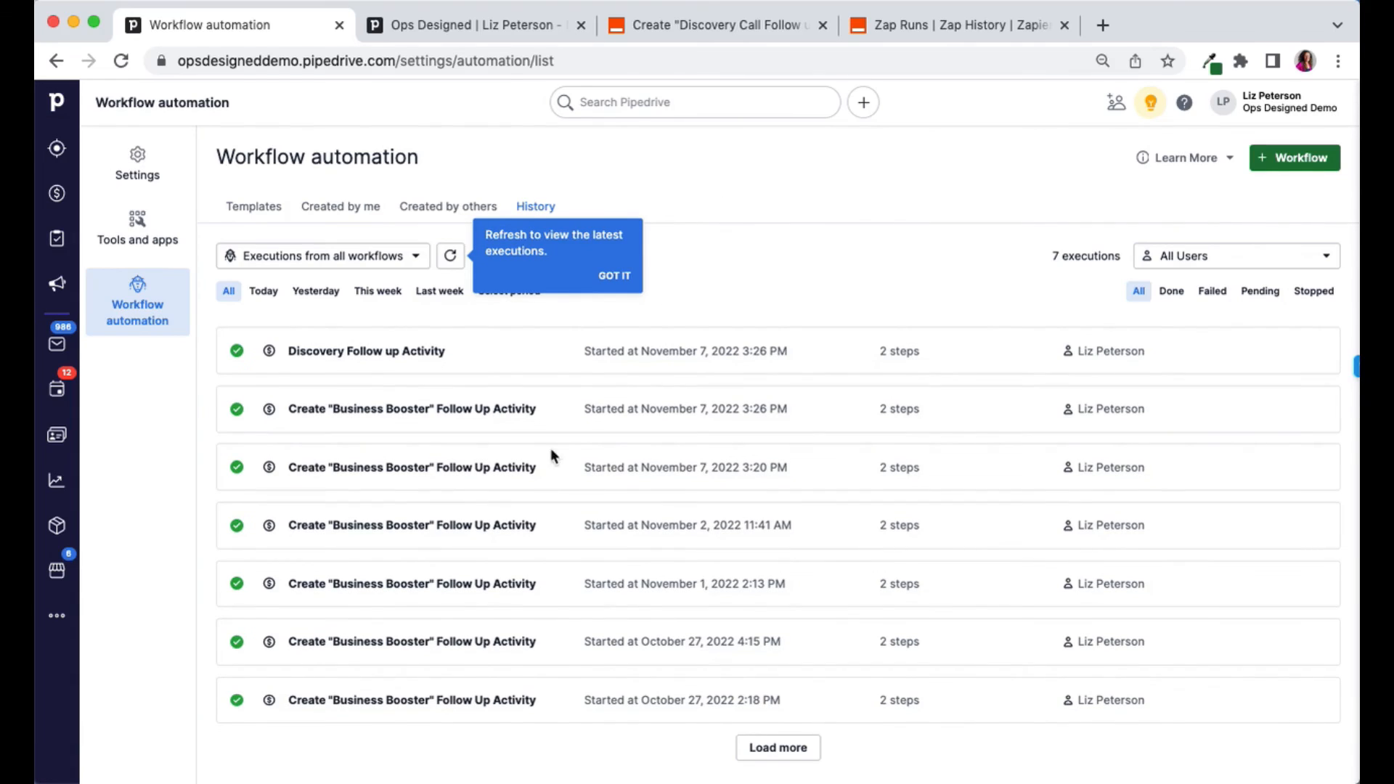
pyautogui.click(477, 350)
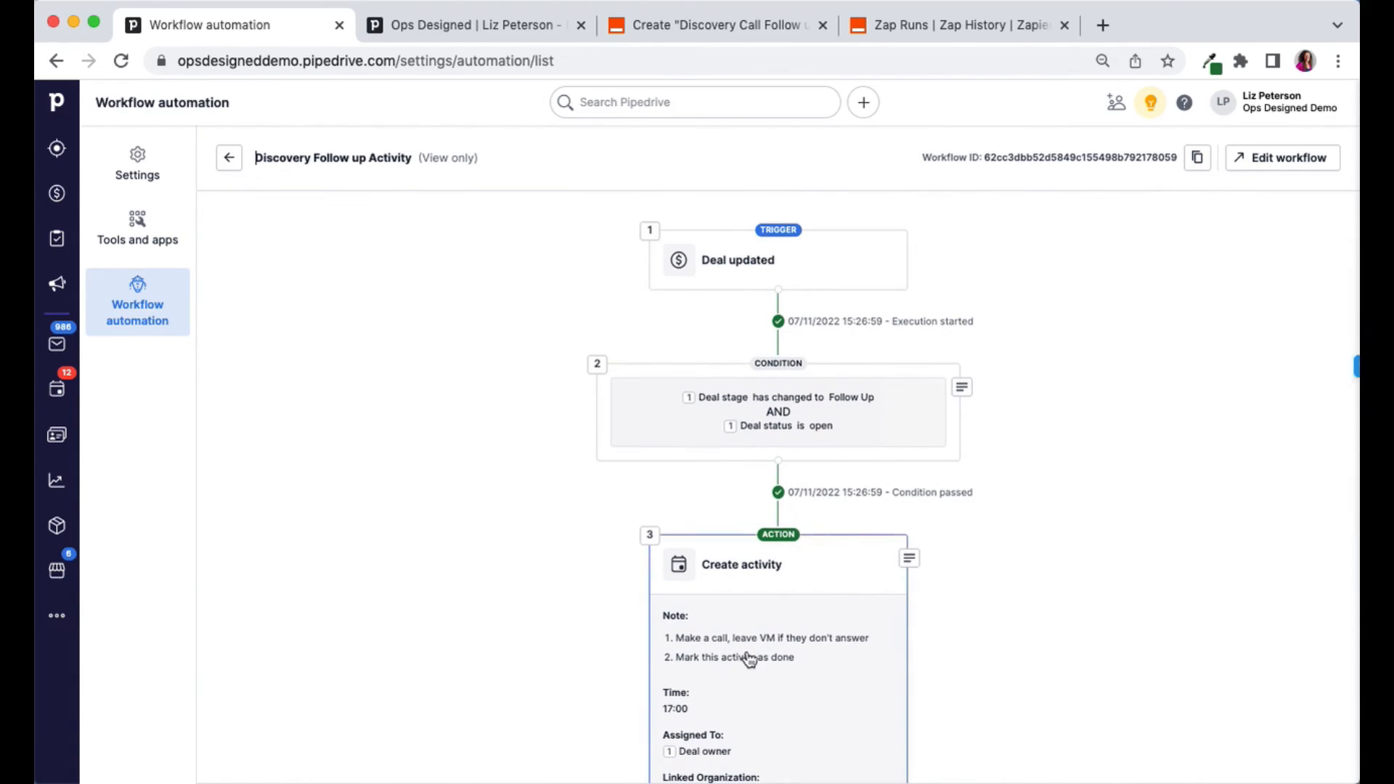
pyautogui.scroll(-3, 748, 659)
pyautogui.scroll(-3, 749, 659)
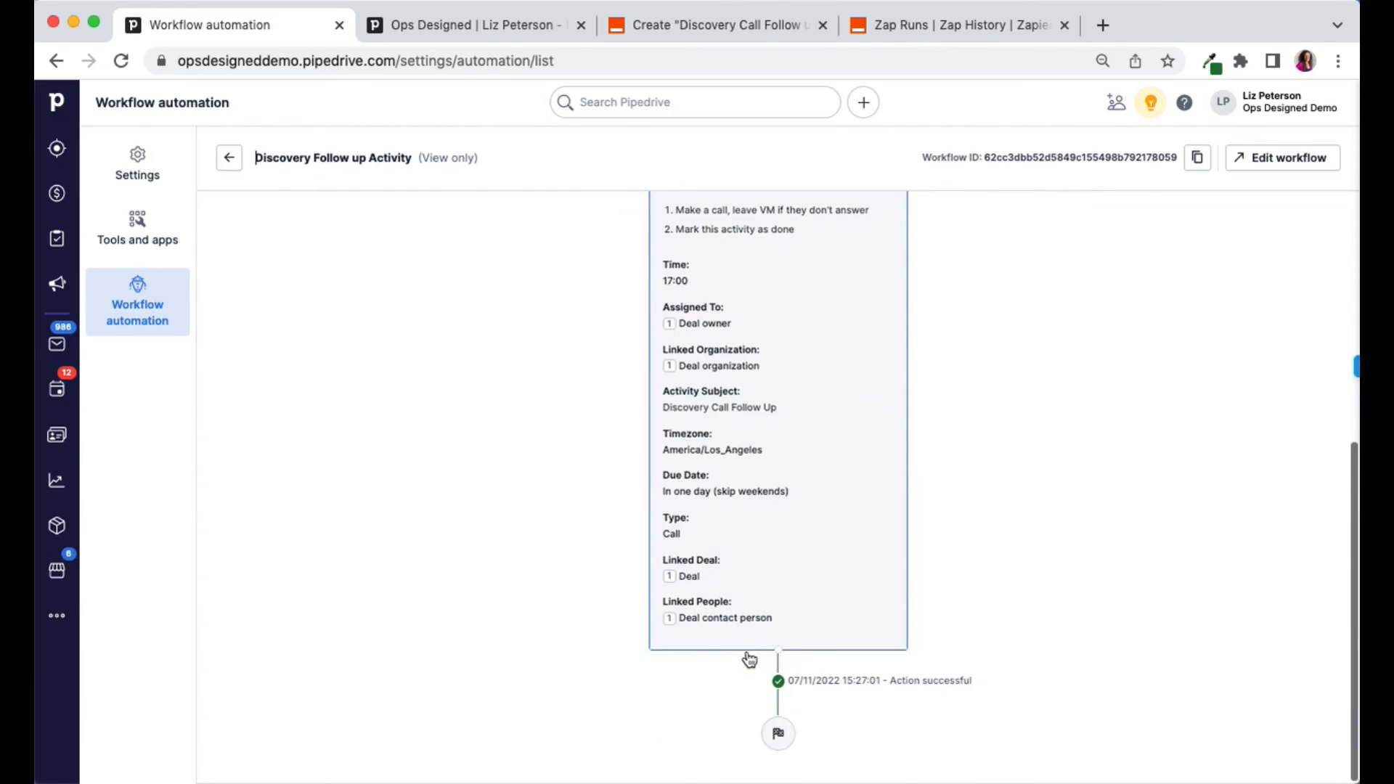
pyautogui.scroll(6, 749, 660)
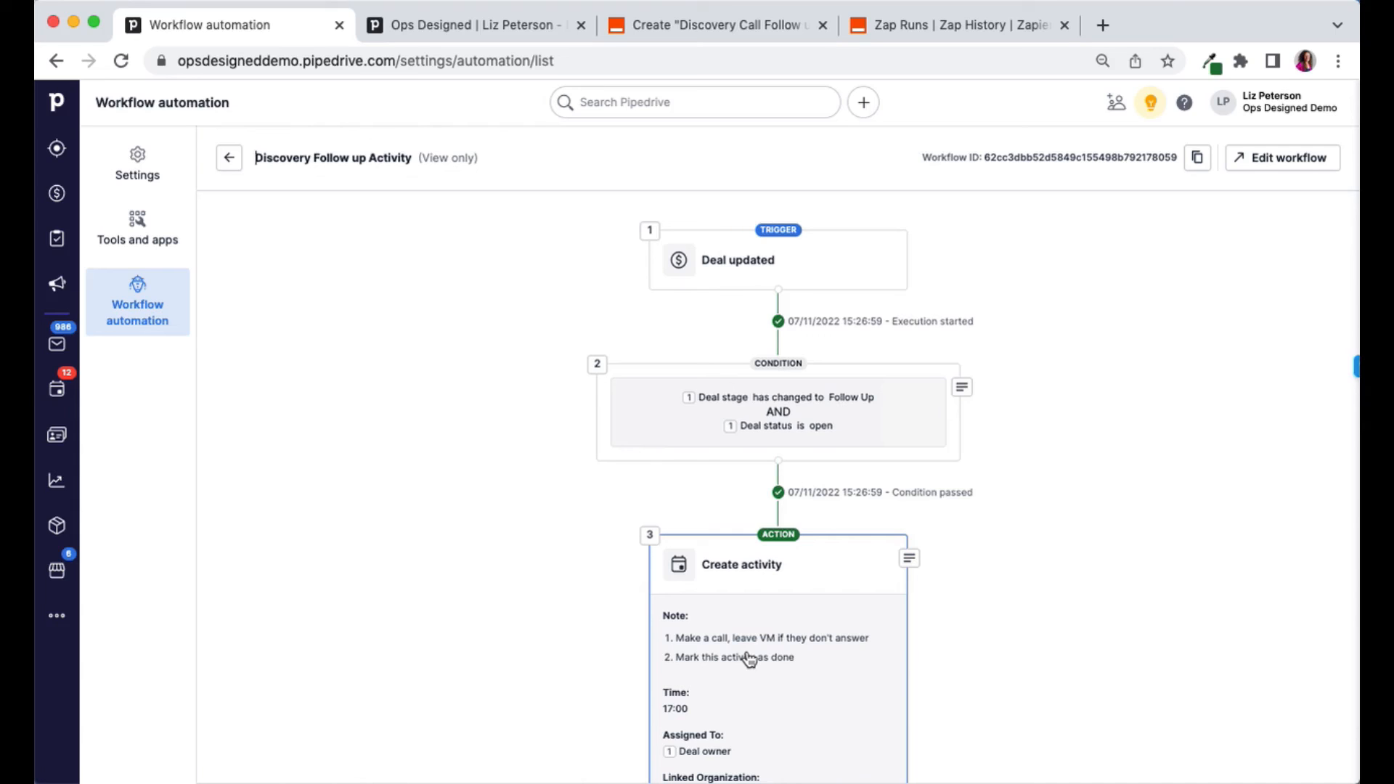
# Switch to Zapier's Zap history and inspect the output data of the trigger step in the "Discovery Call Follow up" run.
pyautogui.click(943, 26)
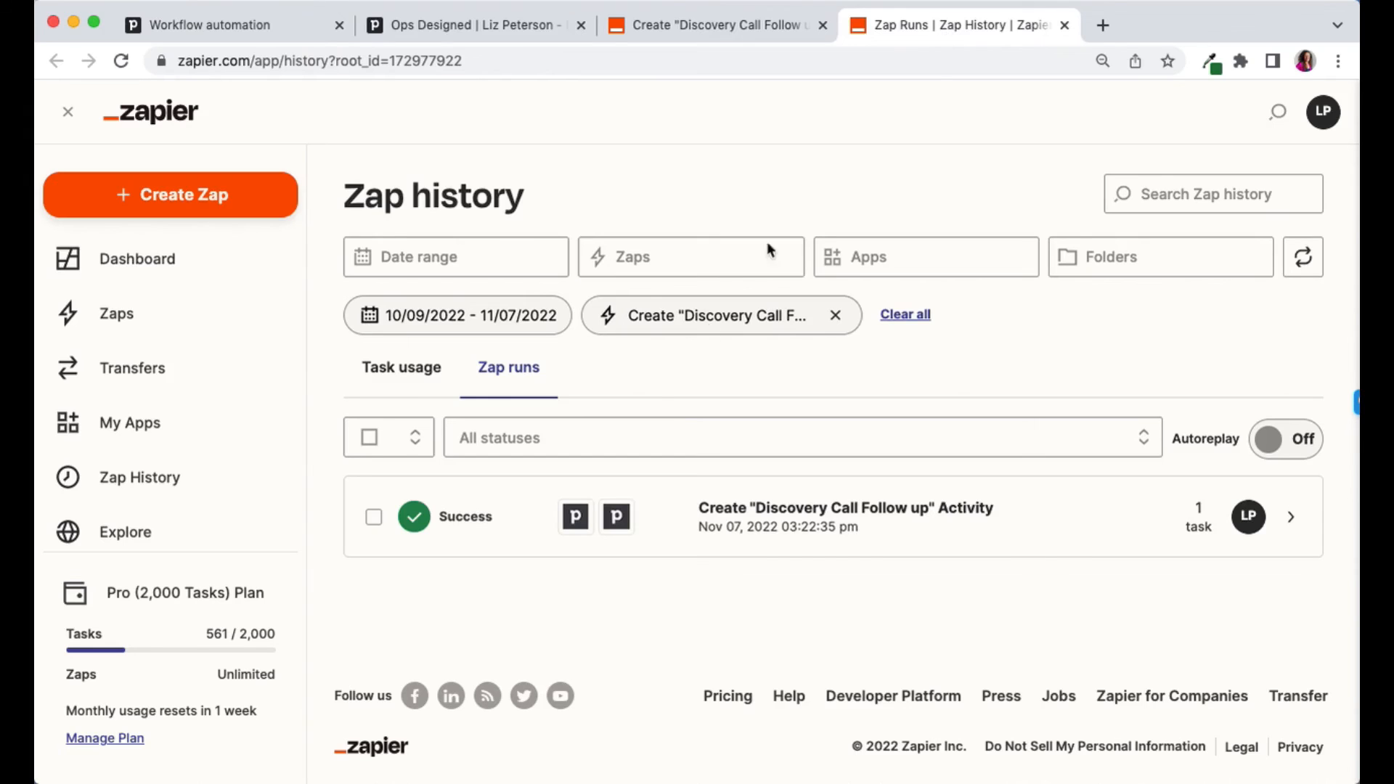
pyautogui.click(733, 526)
pyautogui.scroll(-2, 563, 485)
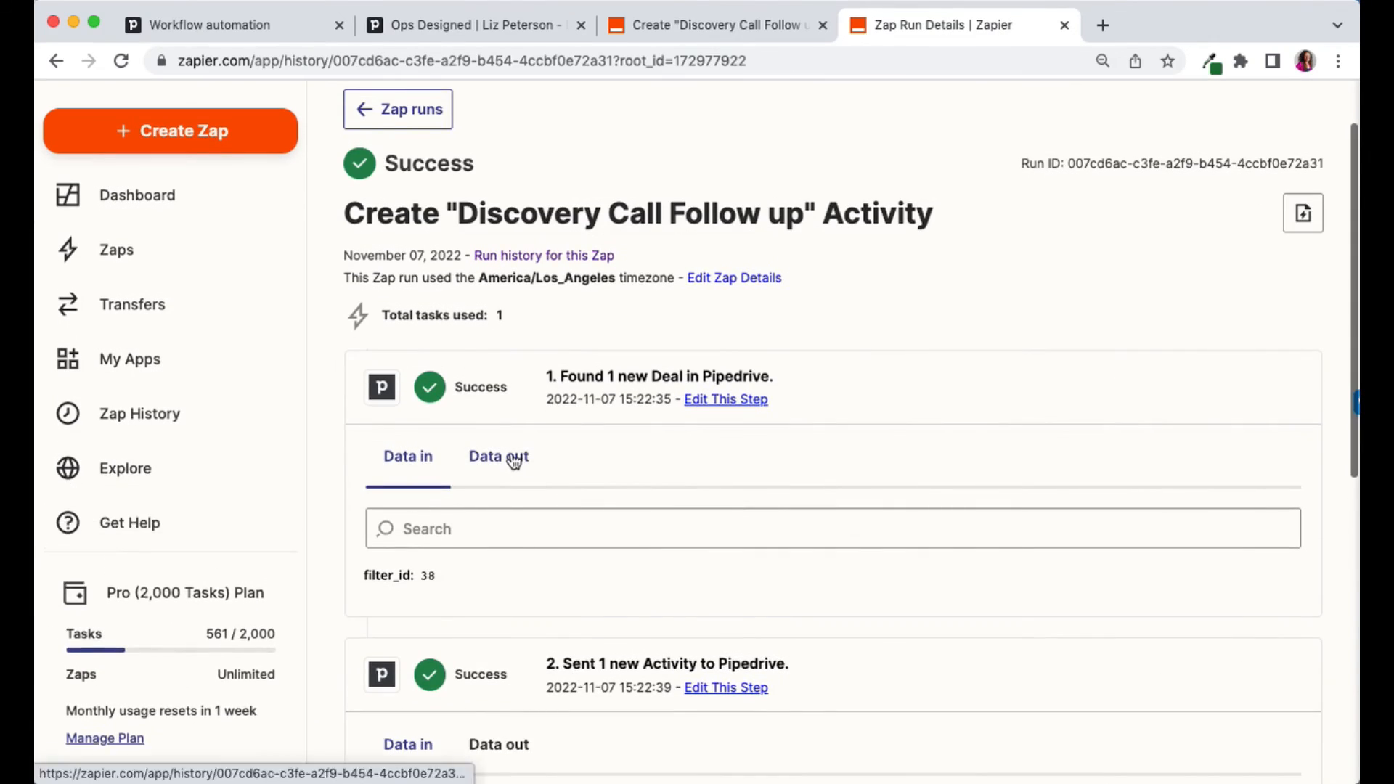
pyautogui.click(514, 461)
pyautogui.scroll(-1, 421, 436)
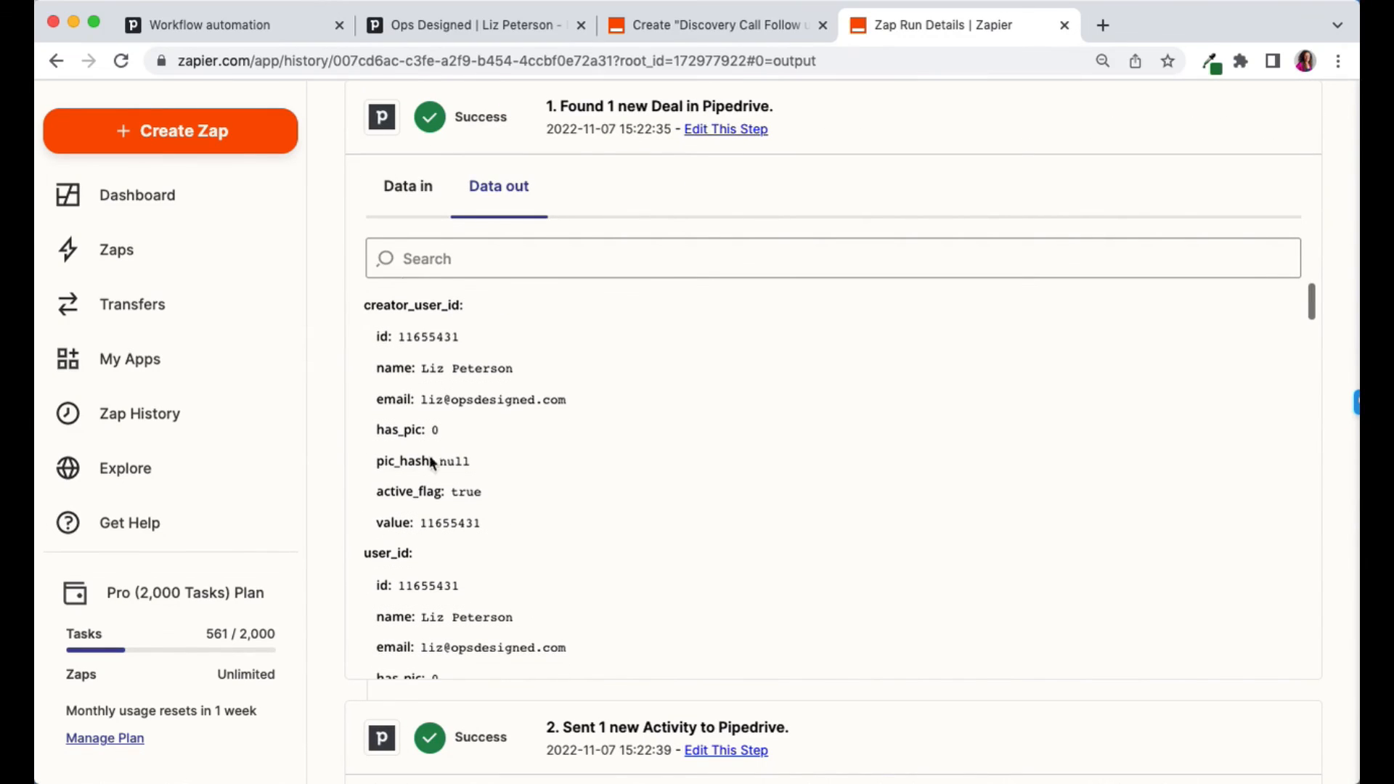
# Return to Pipedrive's Discovery Follow up Activity execution and compare its trigger, condition and action details with the Zap run.
pyautogui.click(232, 26)
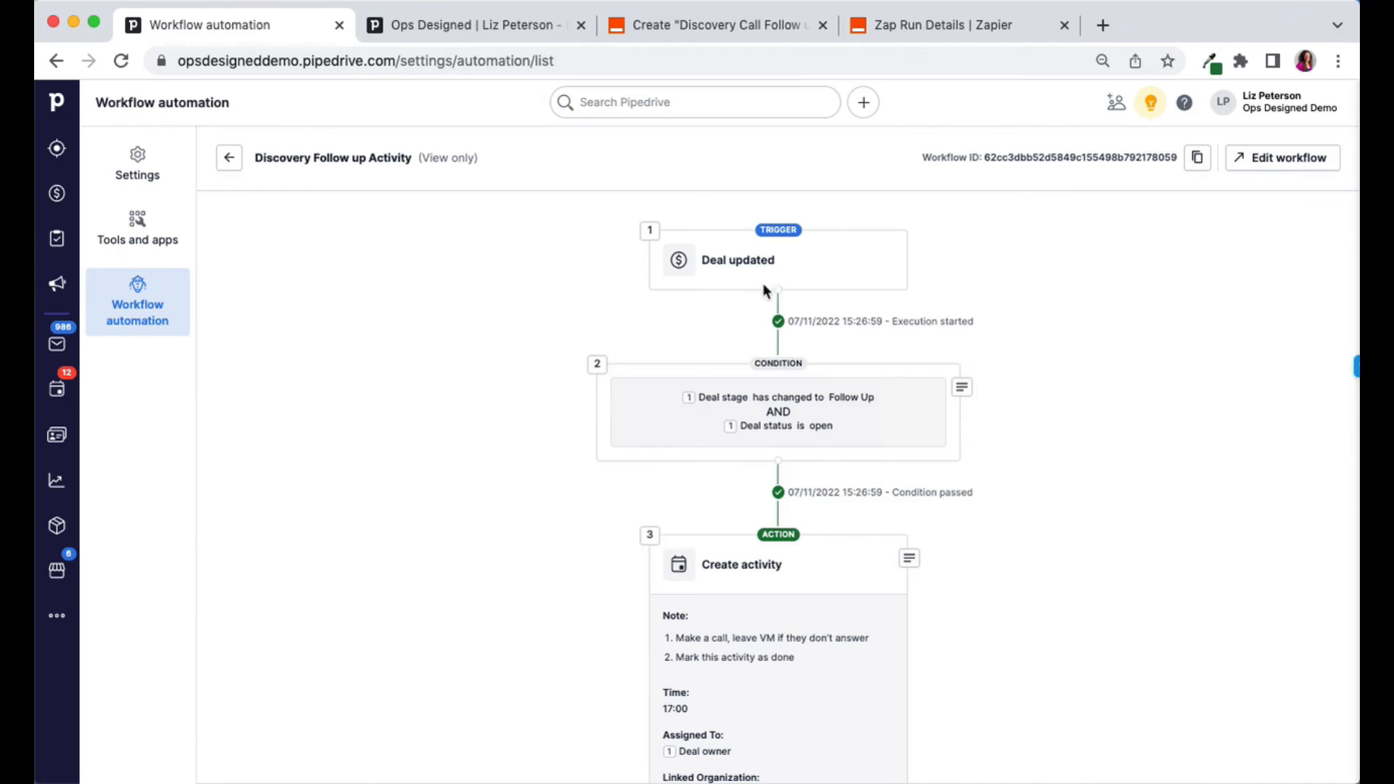
pyautogui.click(507, 23)
pyautogui.click(259, 29)
pyautogui.scroll(-2, 857, 515)
pyautogui.scroll(2, 726, 319)
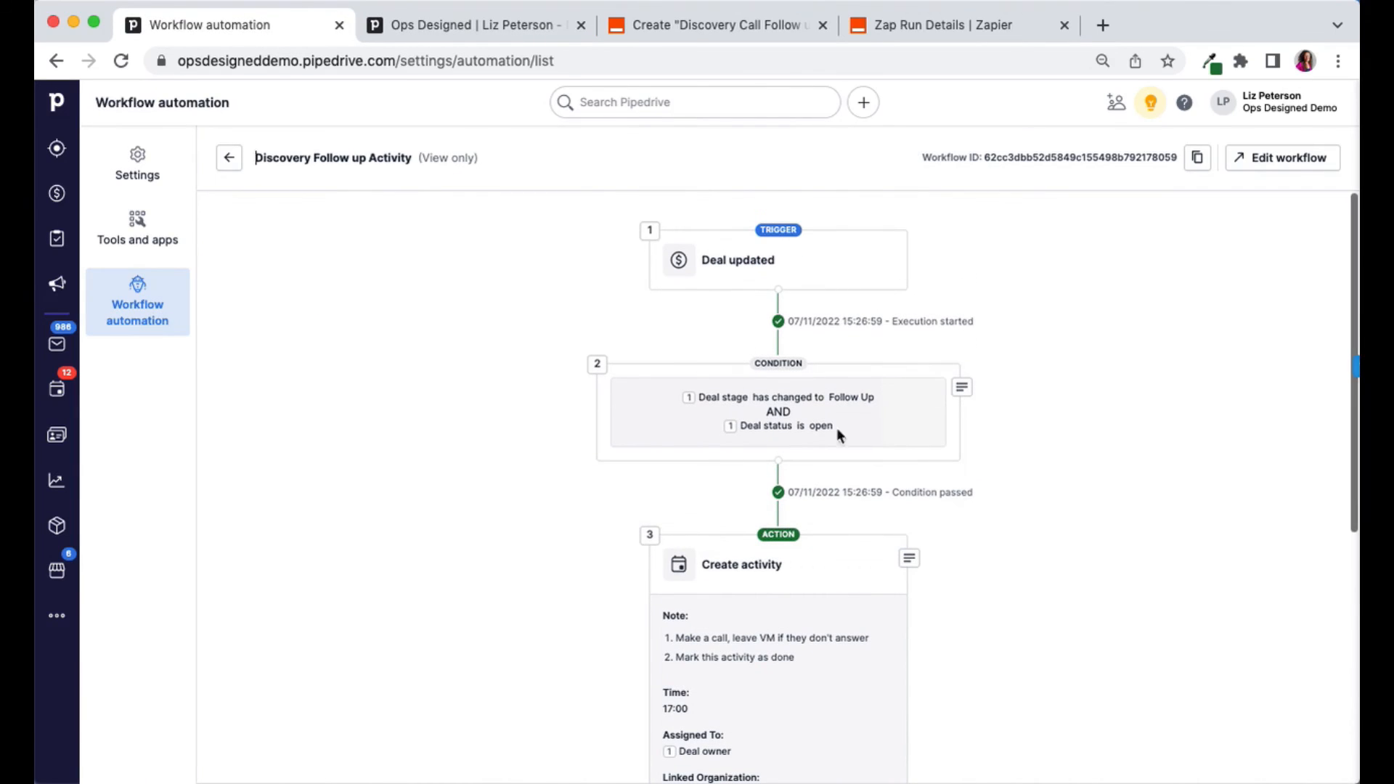
pyautogui.scroll(-6, 1052, 485)
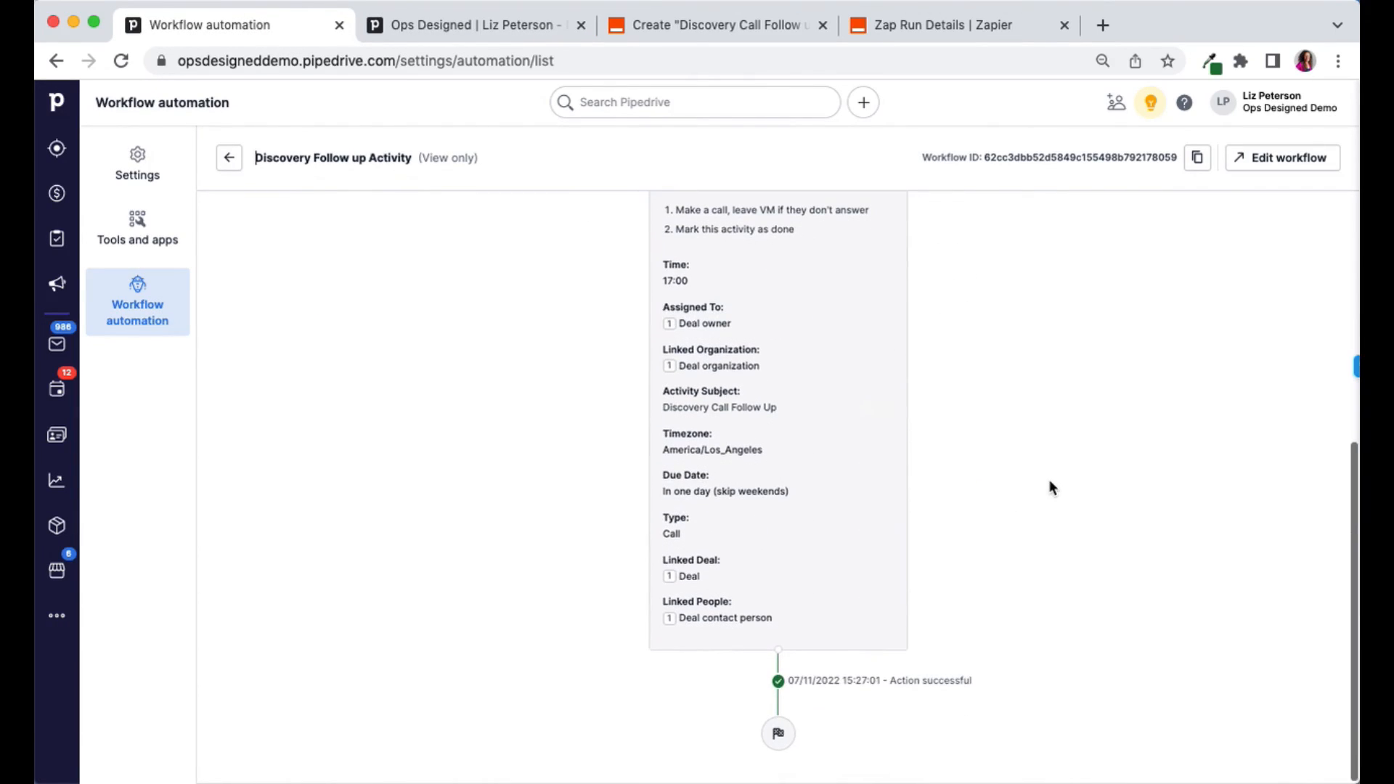
pyautogui.scroll(6, 1050, 485)
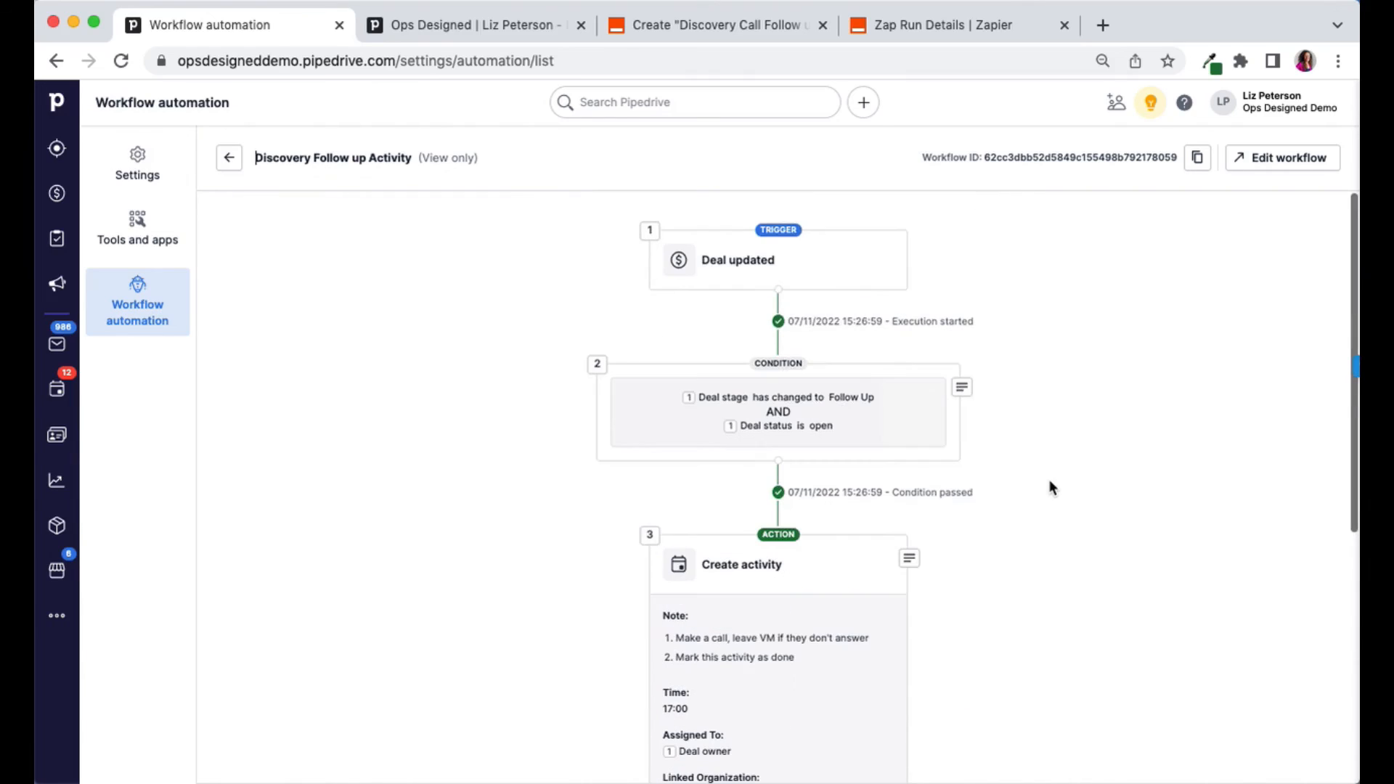